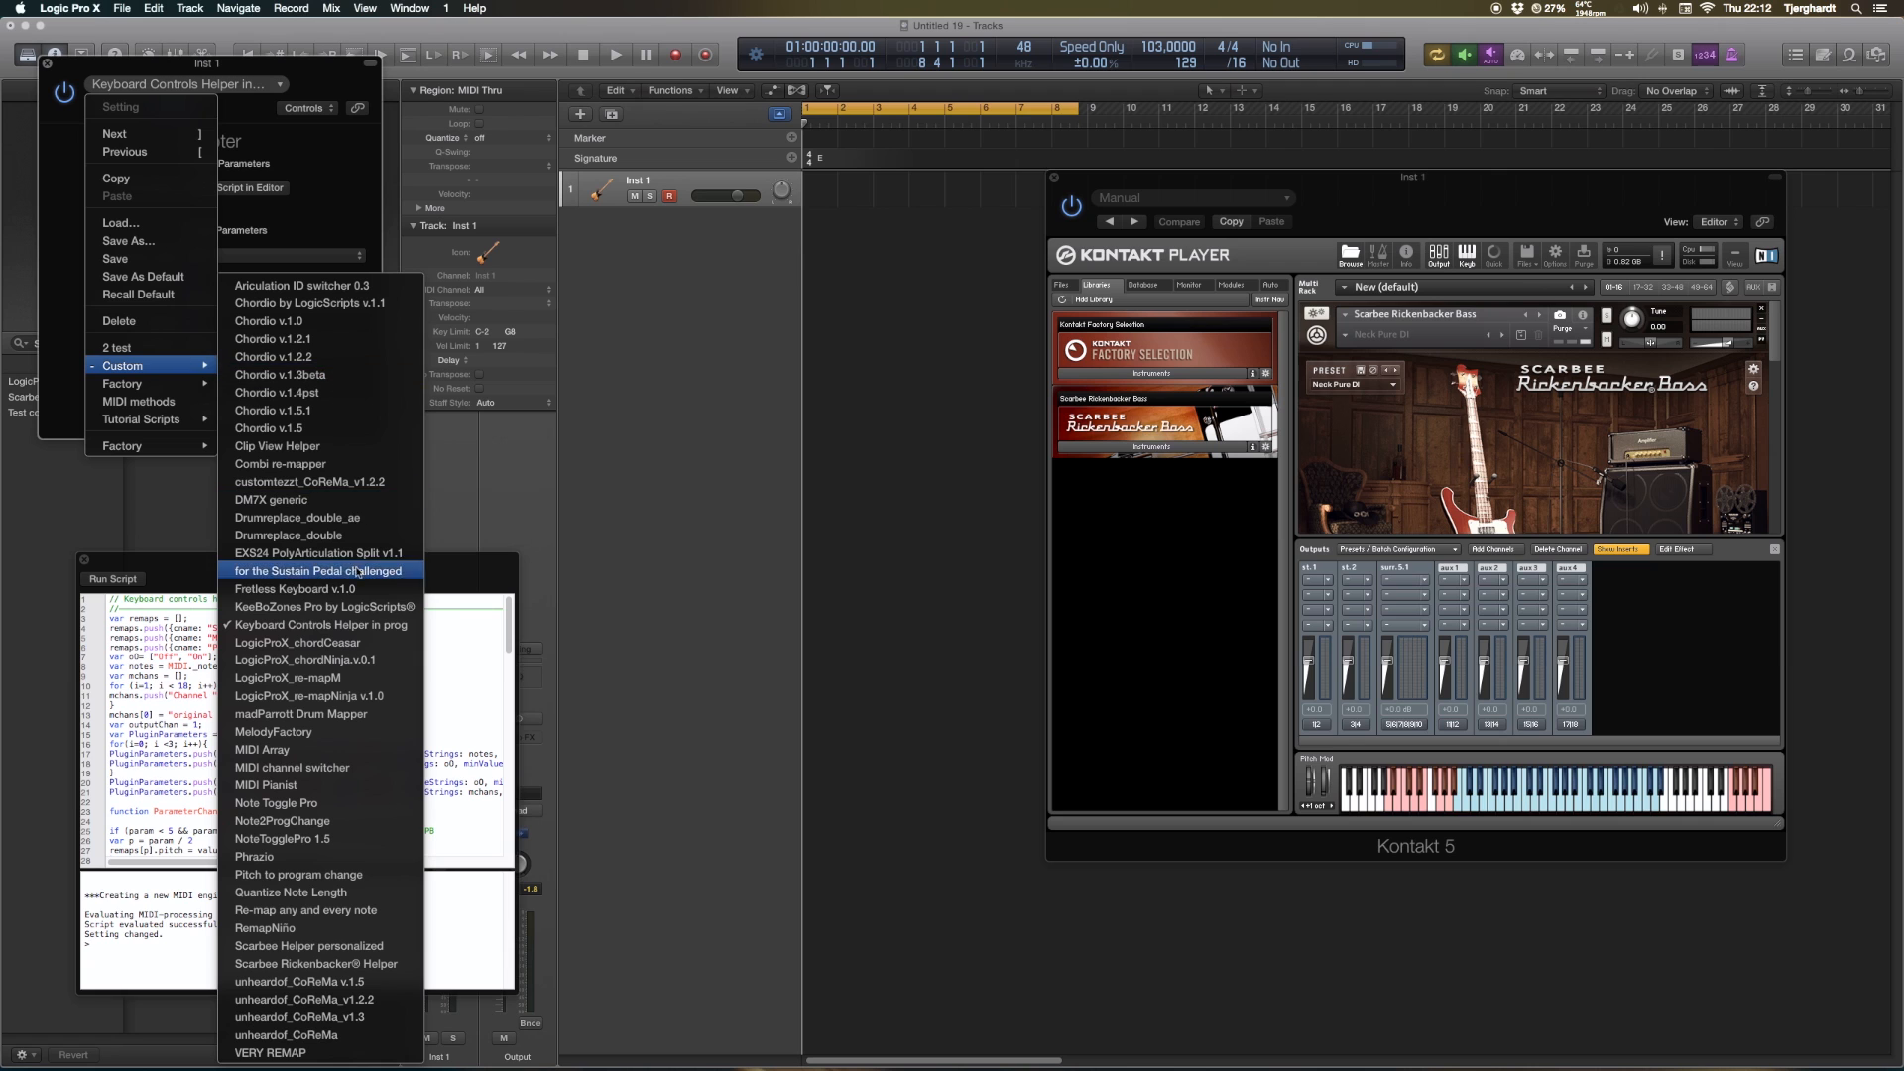
# Load the custom KeeBoZones Pro by LogicScripts setting, place the Scripter and Script Editor windows side by side, and leave CCs latch to zone On
pyautogui.click(363, 606)
pyautogui.moveTo(327, 97); pyautogui.dragTo(906, 366)
pyautogui.moveTo(481, 562); pyautogui.dragTo(568, 339)
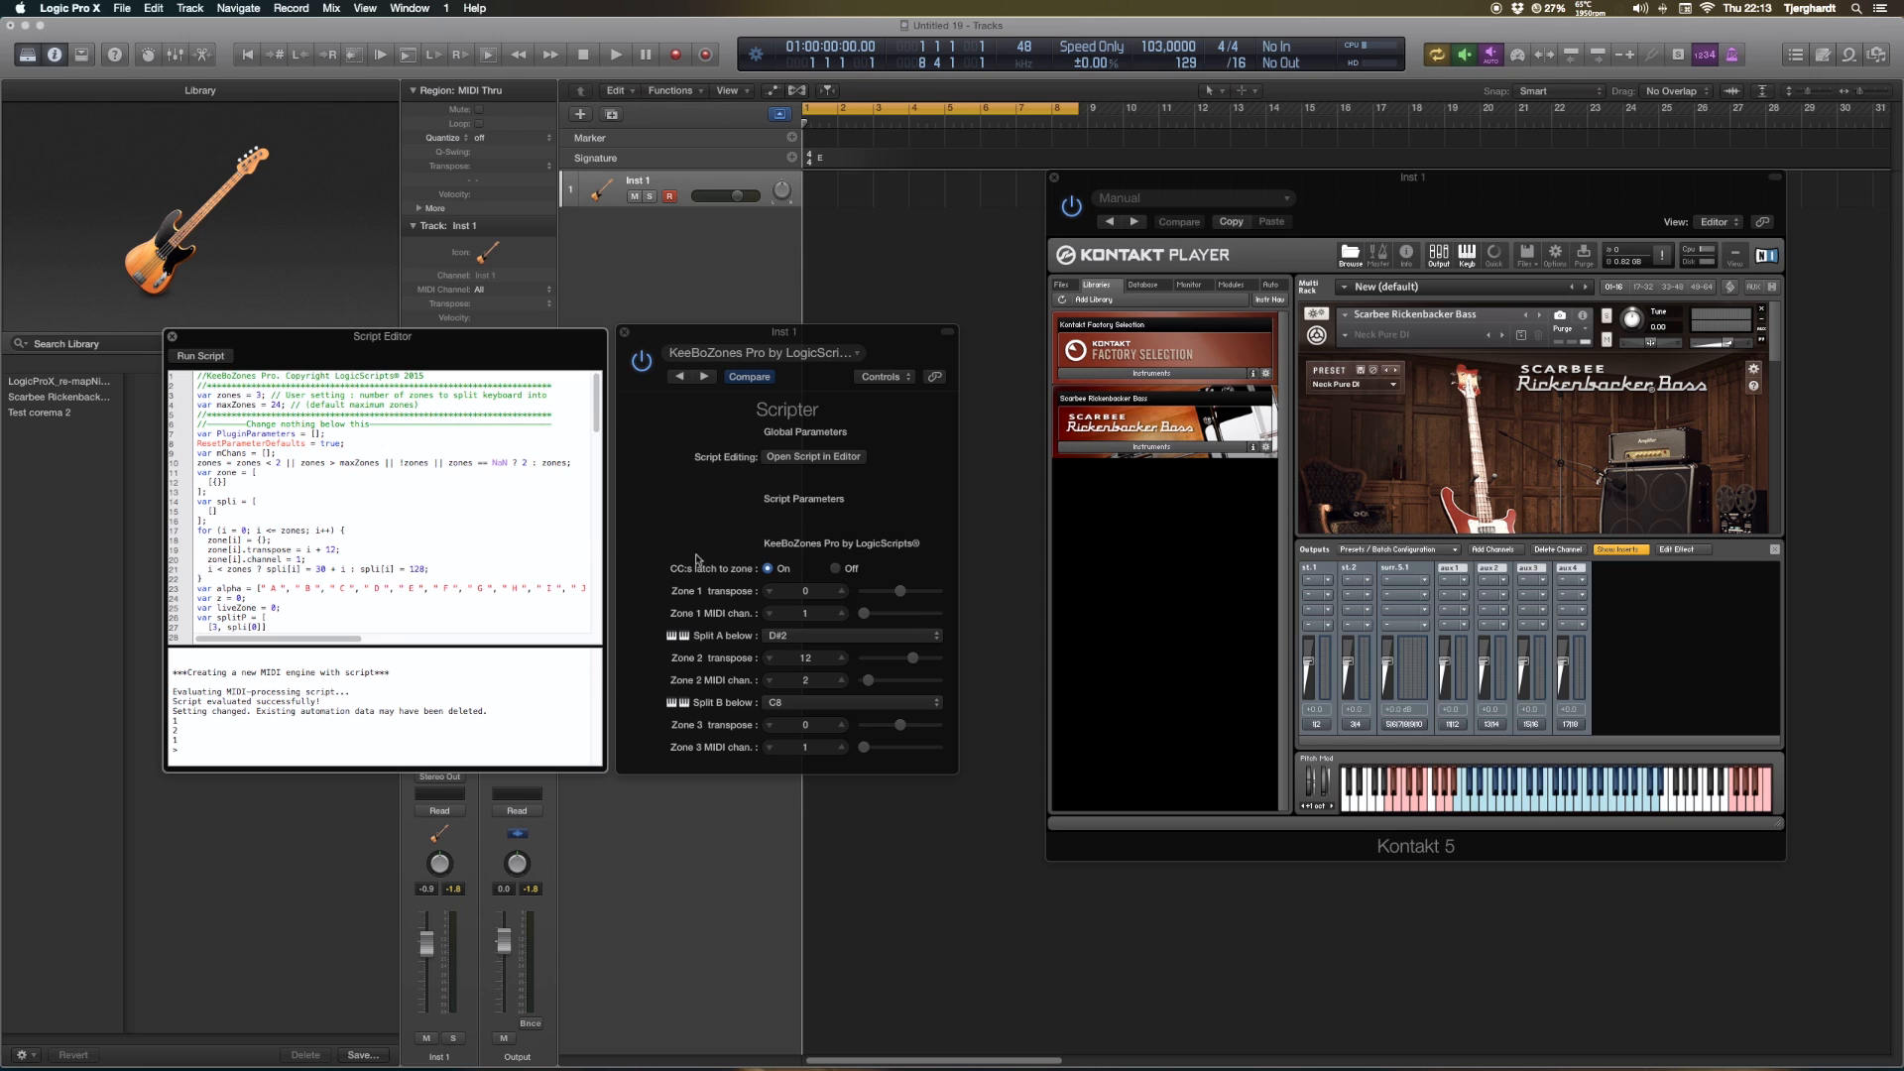
pyautogui.click(836, 570)
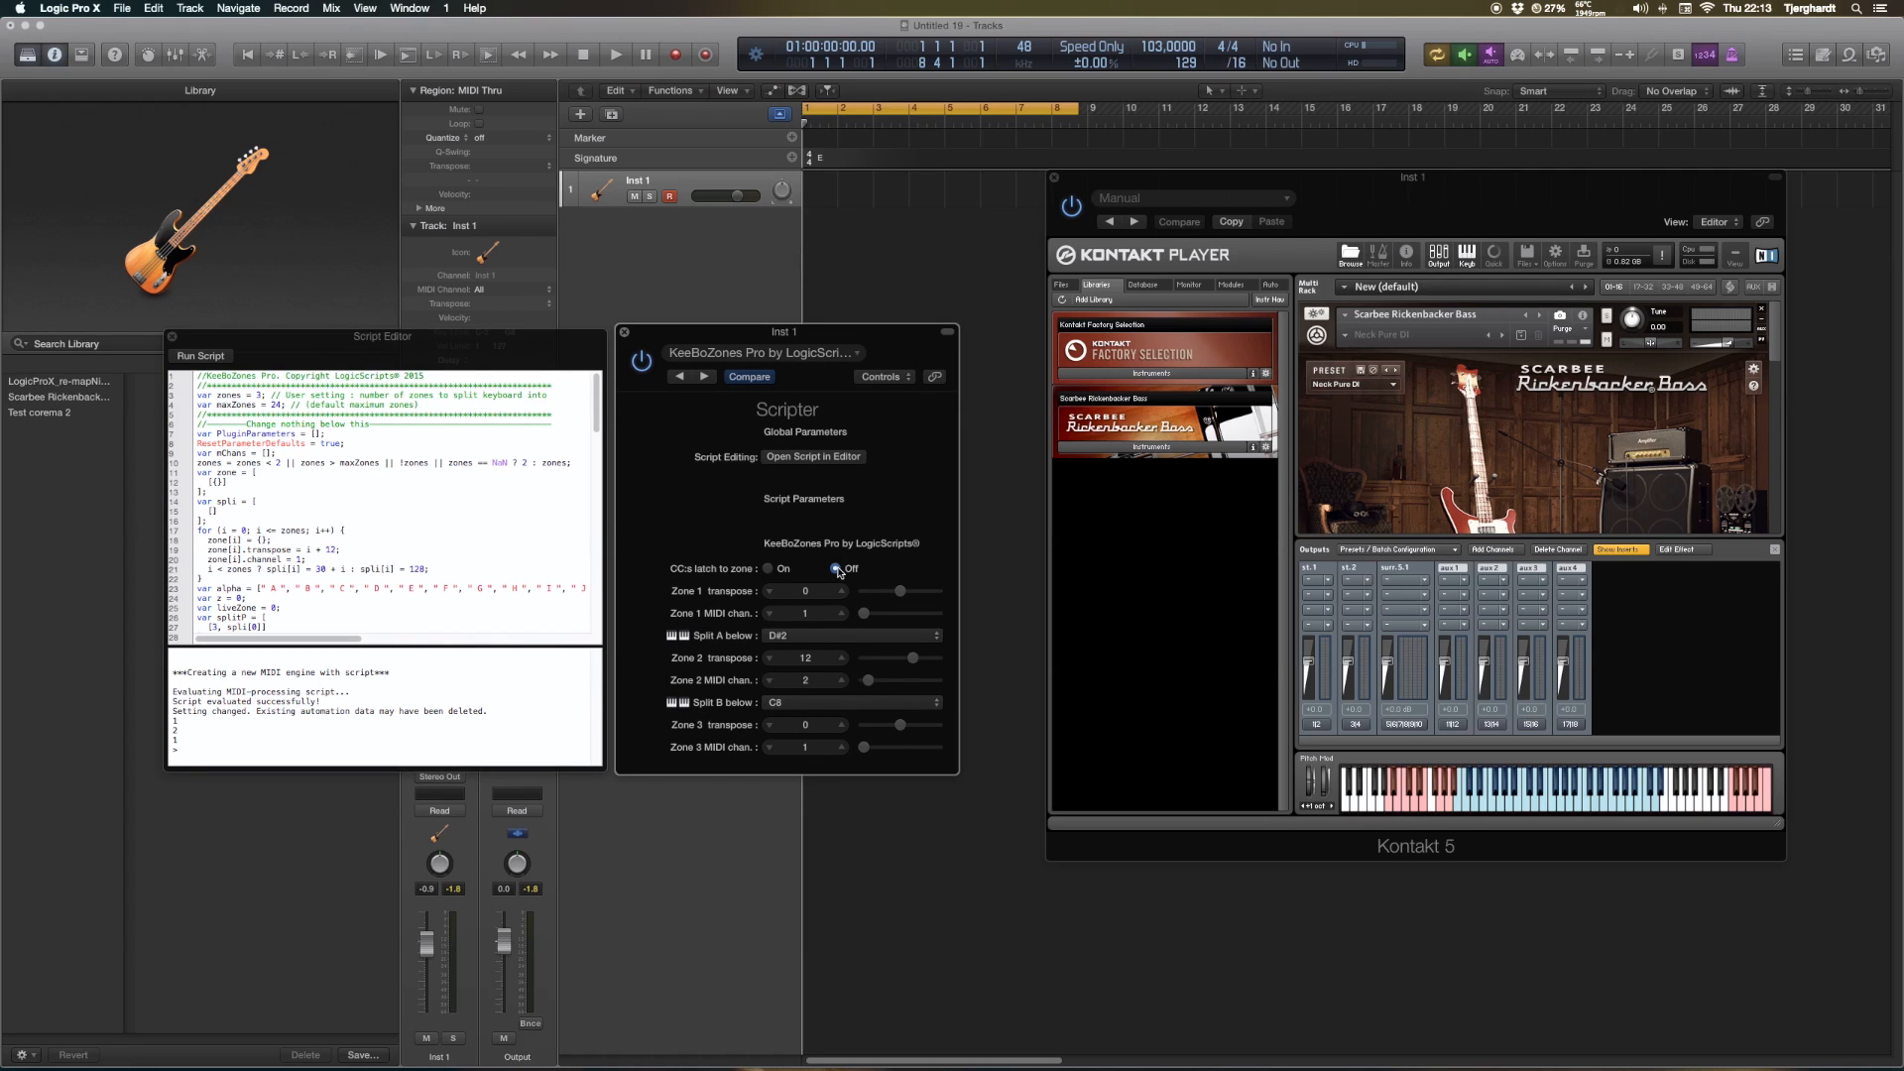
pyautogui.click(769, 570)
# Check the zones and maxZones settings in the KeeBoZones script, run the script, and close the Script Editor
pyautogui.click(392, 414)
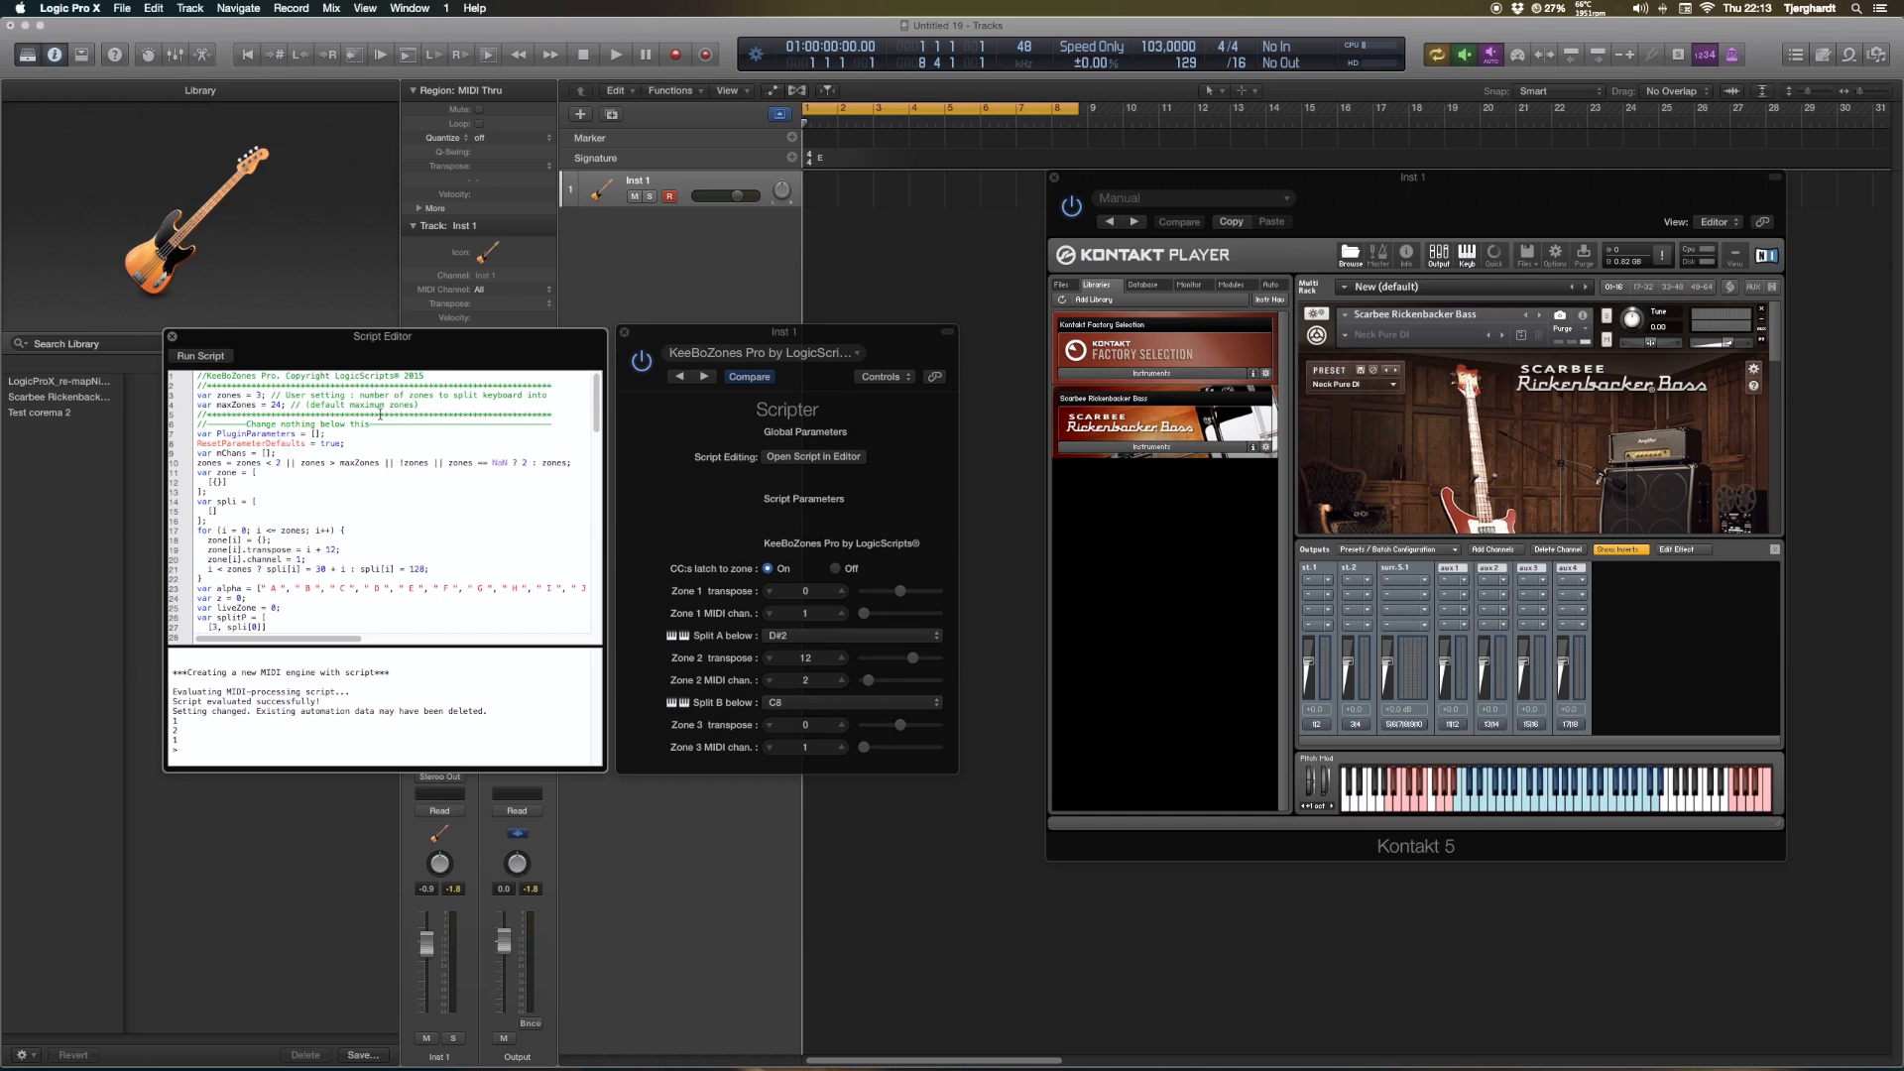
pyautogui.doubleClick(255, 395)
pyautogui.moveTo(256, 396); pyautogui.dragTo(261, 396)
pyautogui.click(275, 404)
pyautogui.doubleClick(275, 404)
pyautogui.click(214, 359)
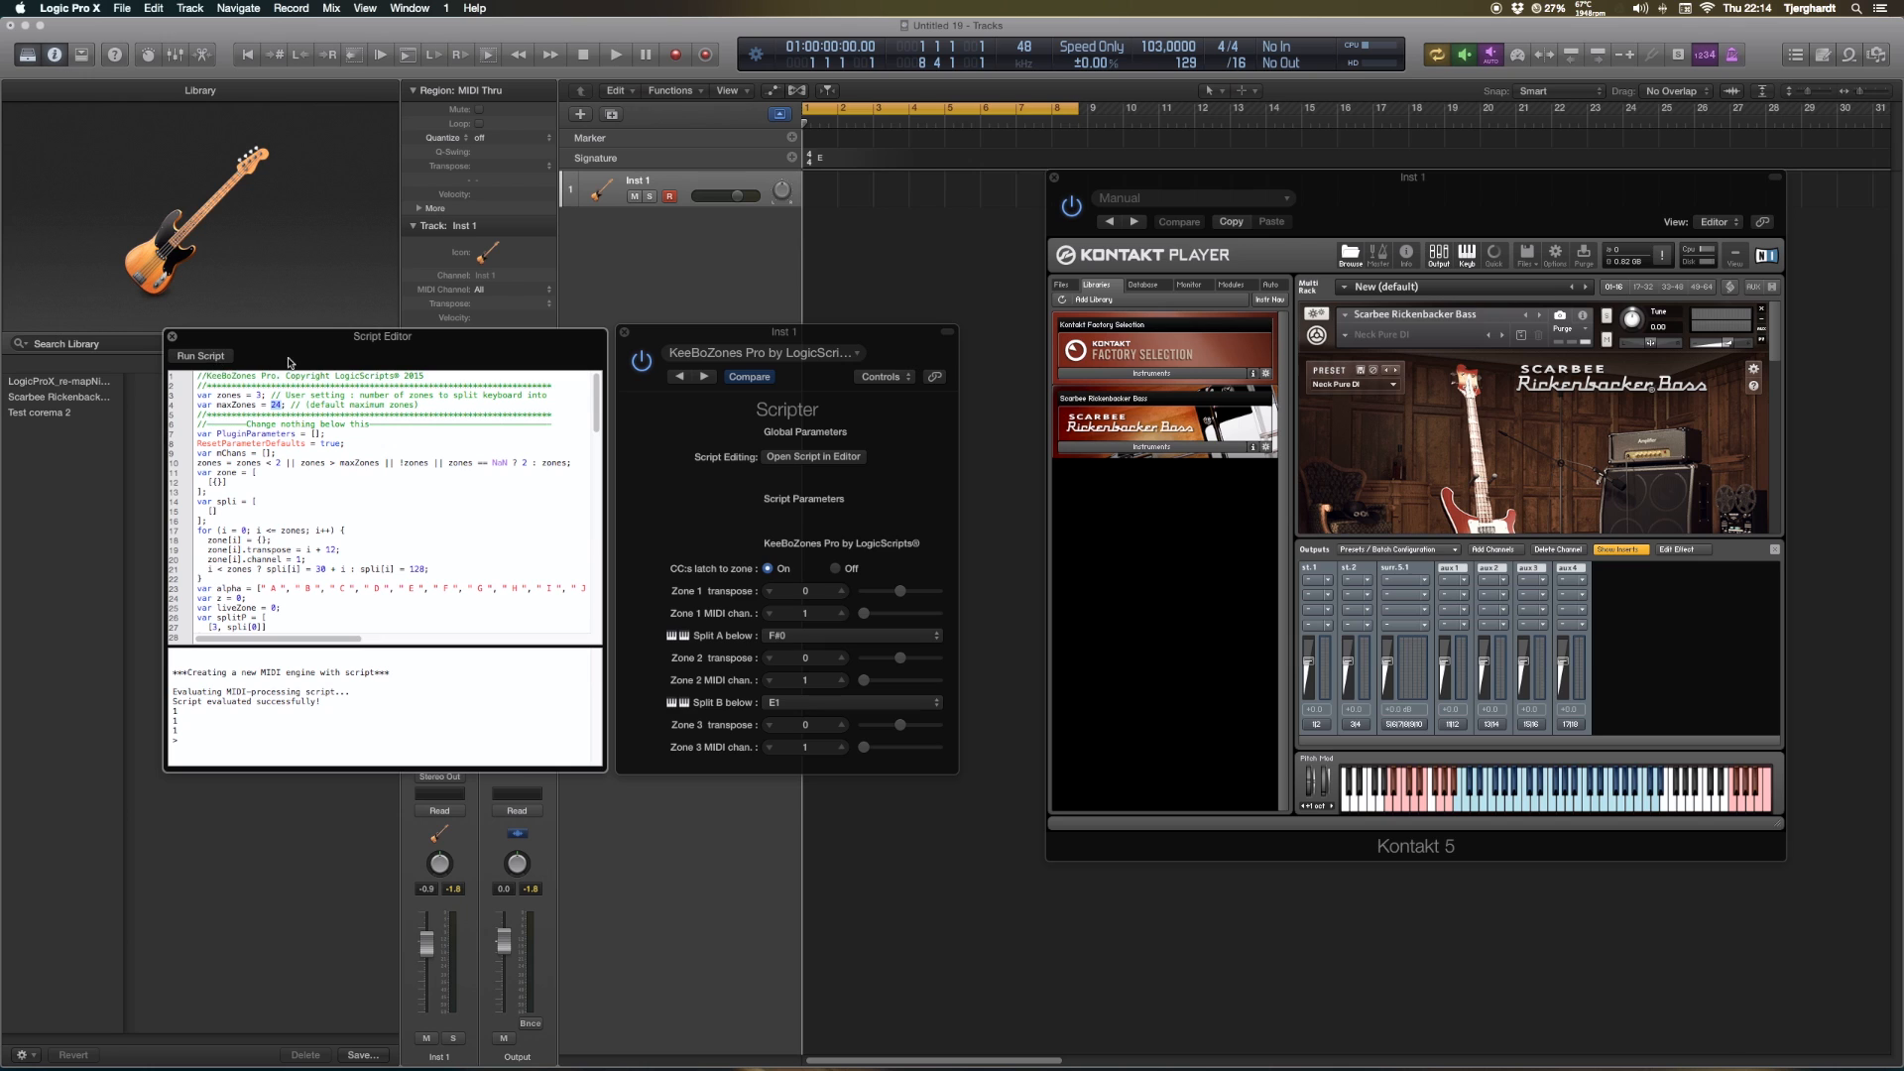
pyautogui.click(173, 338)
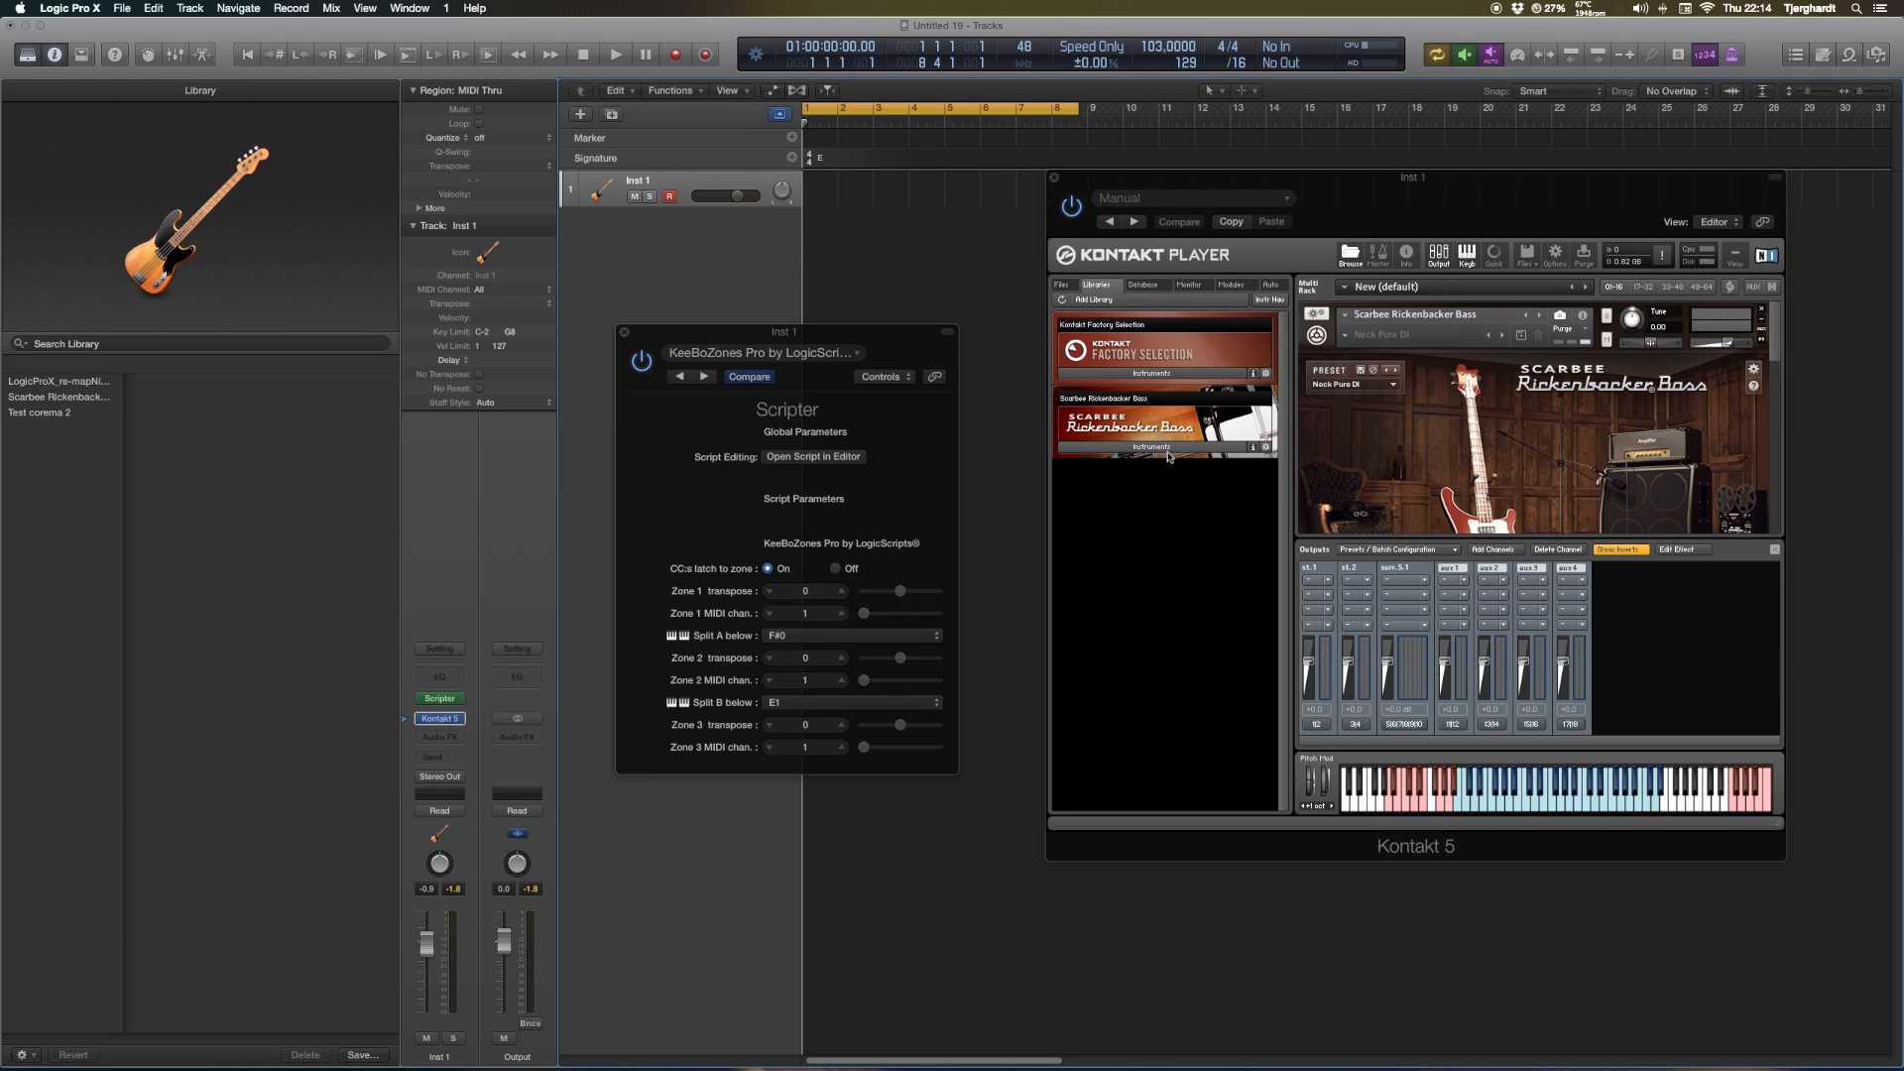
# Hide the Outputs section in Kontakt so the instrument rack has more room
pyautogui.scroll(-2, 1410, 463)
pyautogui.scroll(-3, 1411, 463)
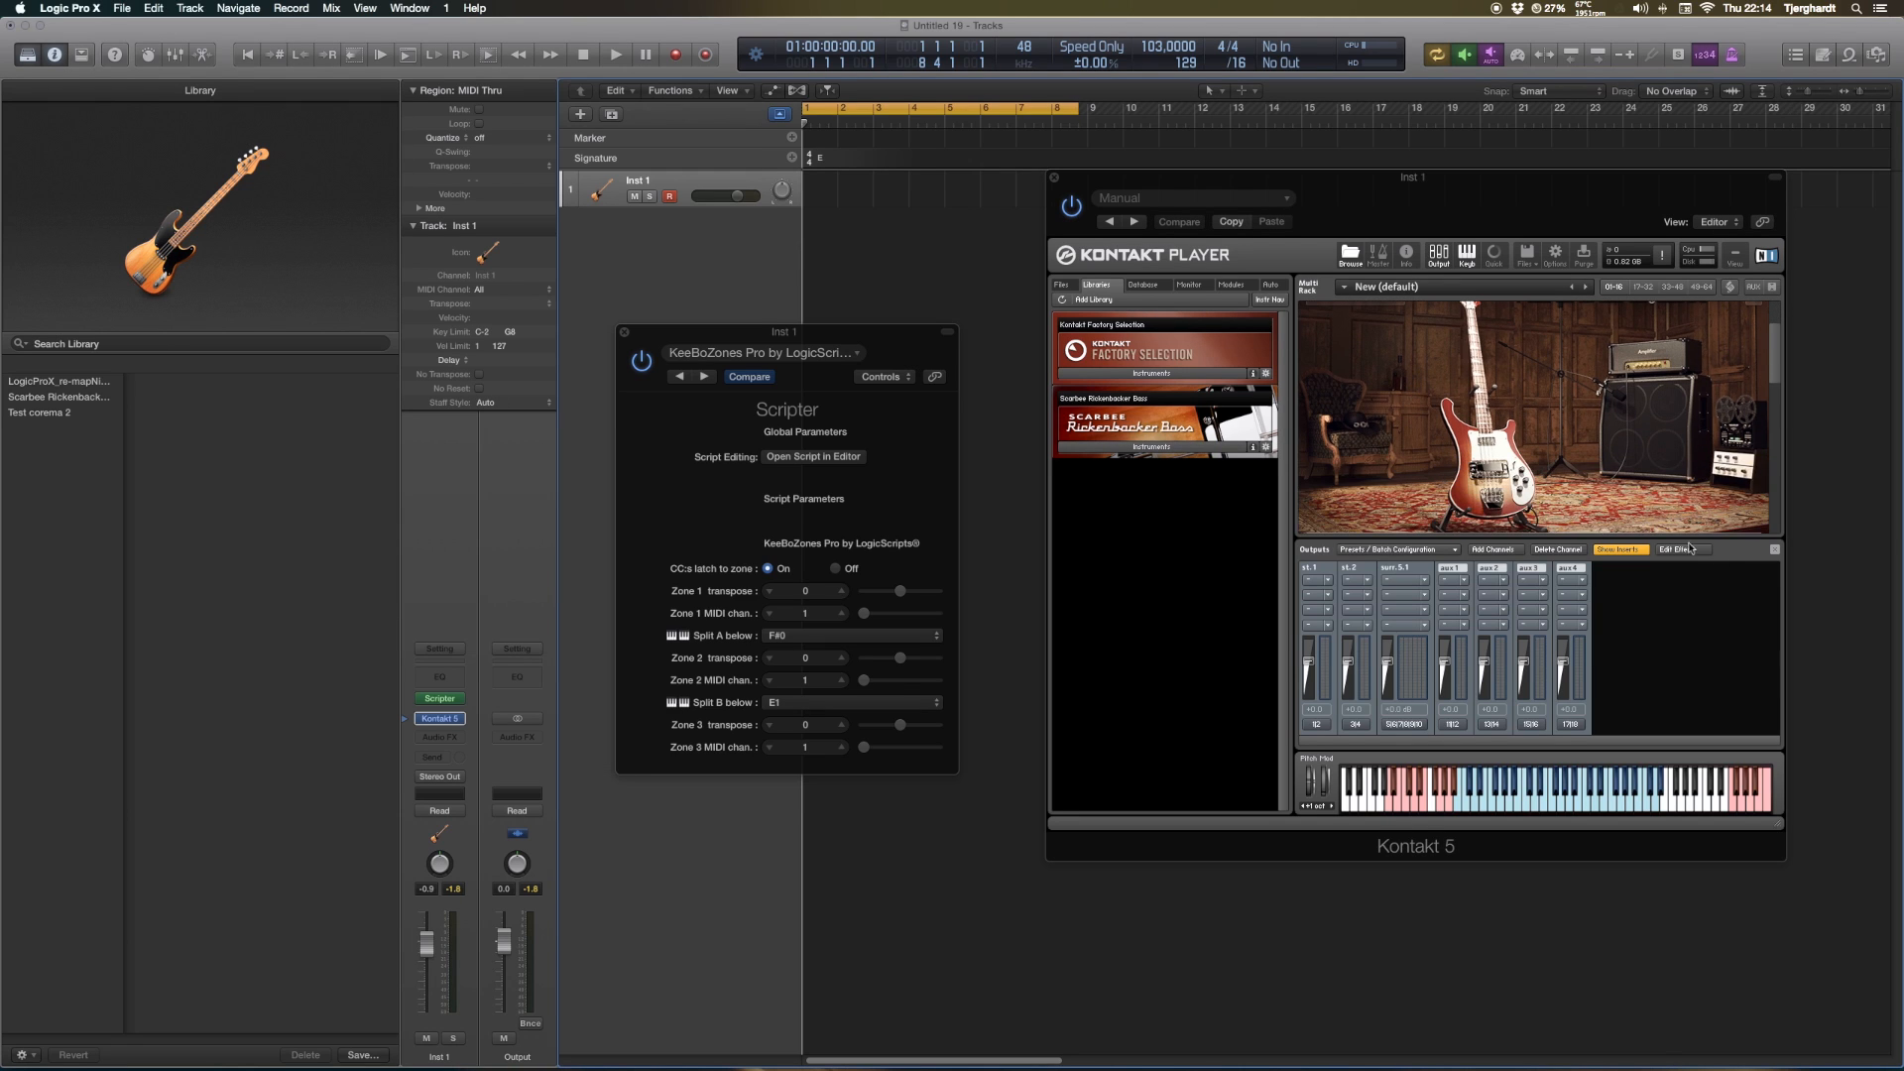
pyautogui.click(1774, 551)
# Examine the Scarbee Rickenbacker Bass instruments loaded in the Kontakt multi rack
pyautogui.scroll(3, 1613, 544)
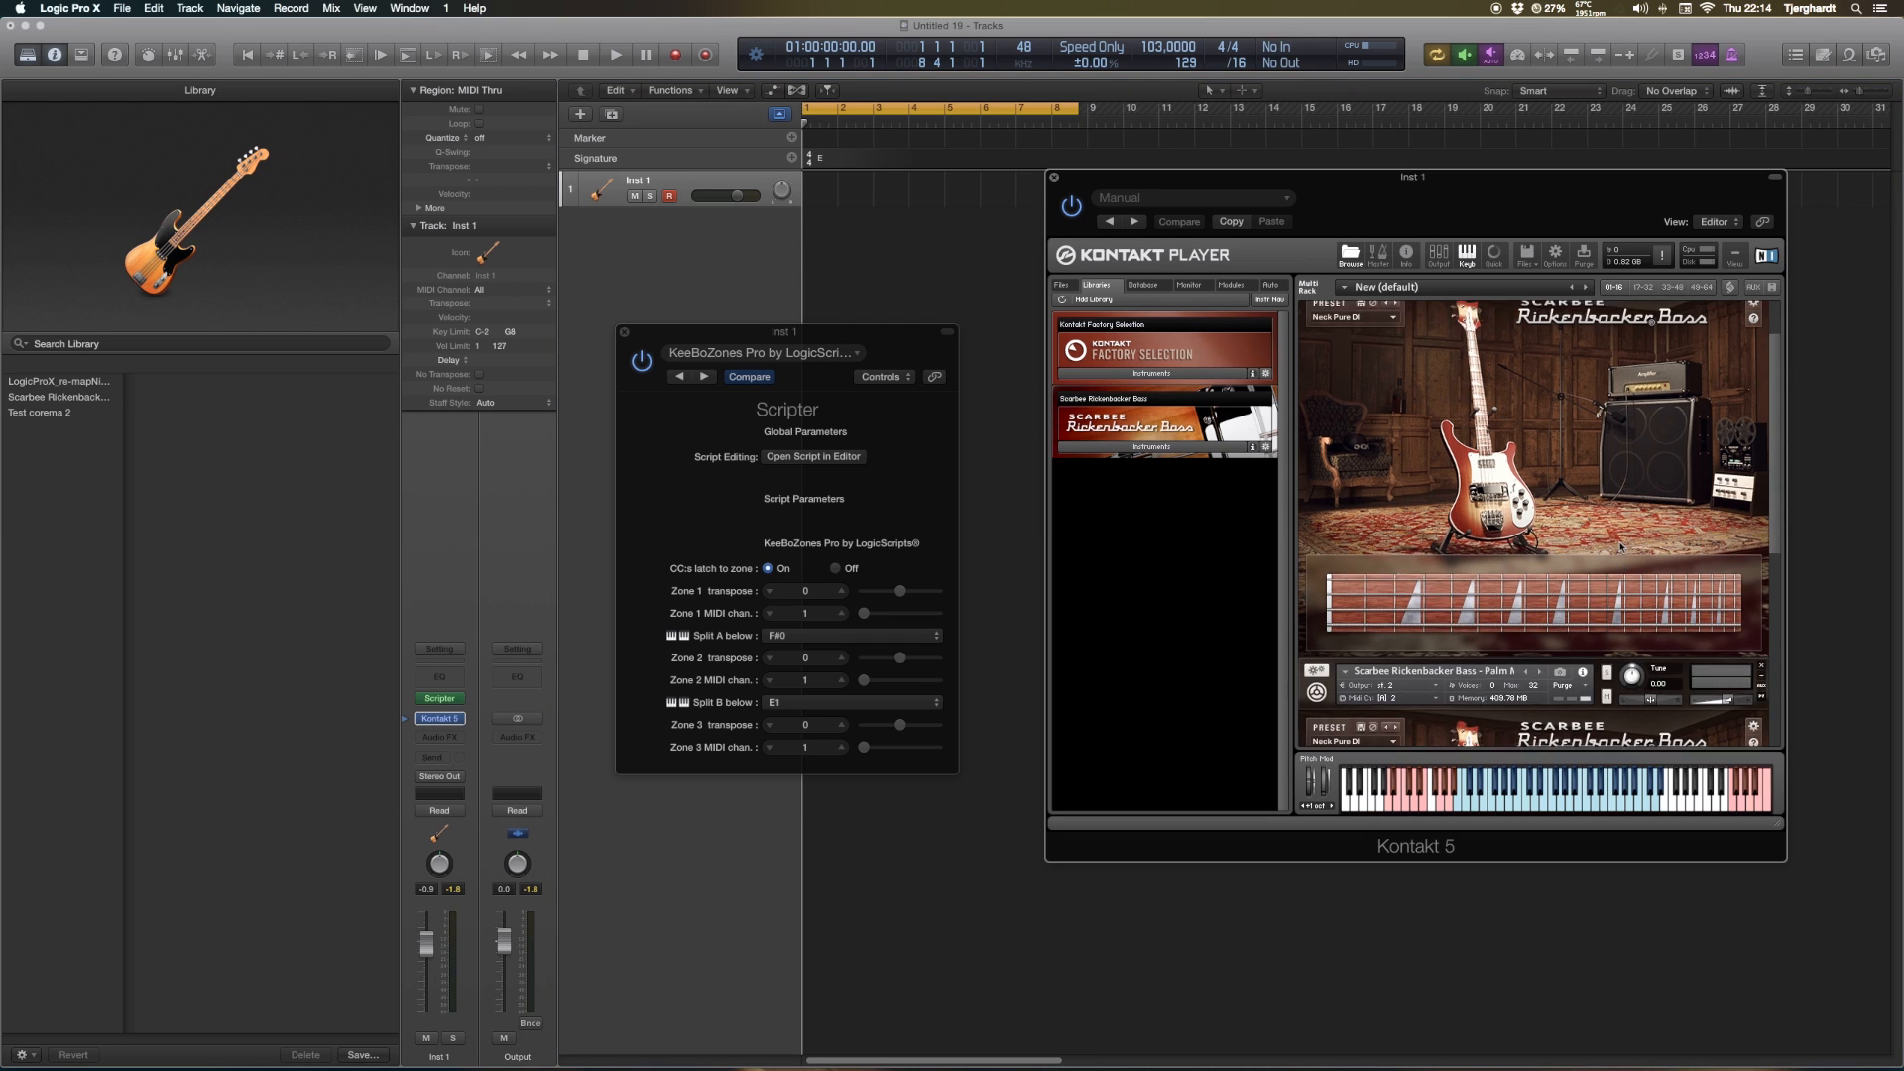
pyautogui.scroll(-1, 1613, 544)
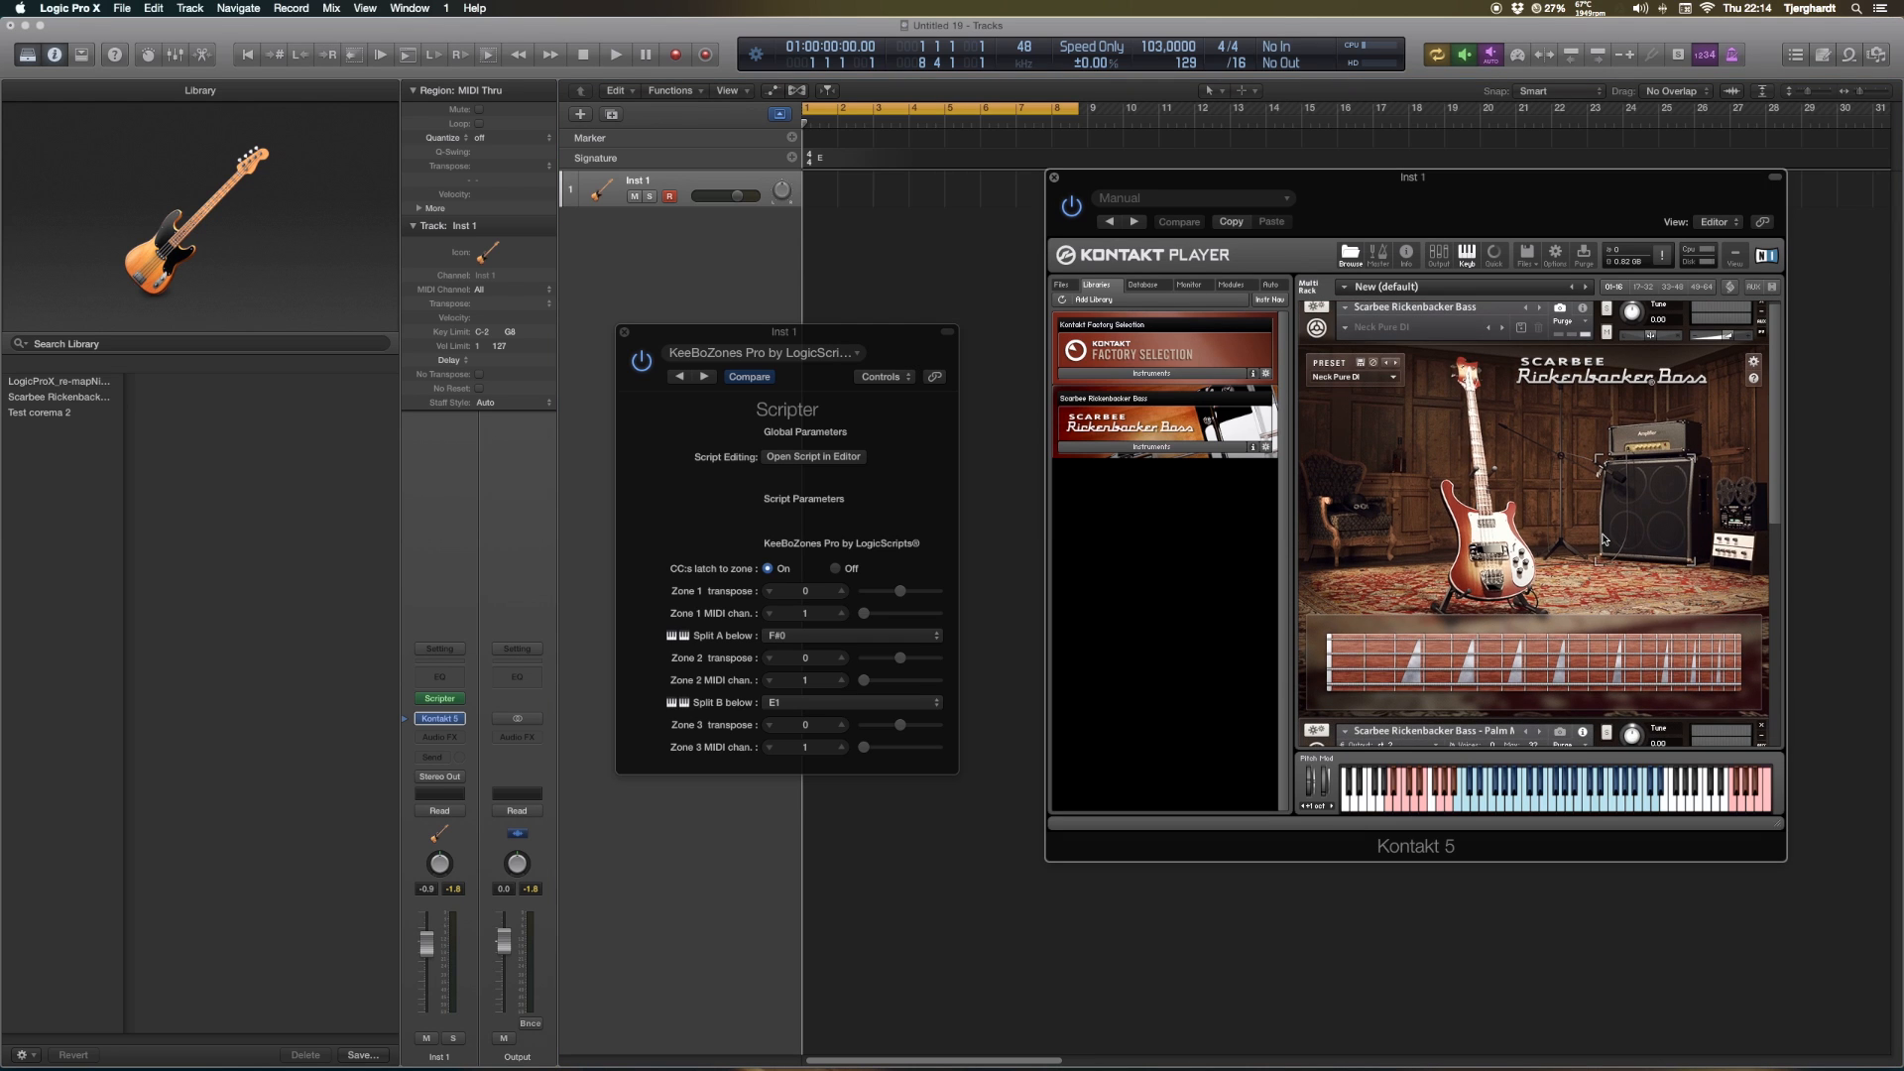
pyautogui.scroll(-5, 1603, 541)
pyautogui.scroll(-2, 1603, 538)
pyautogui.scroll(6, 1604, 515)
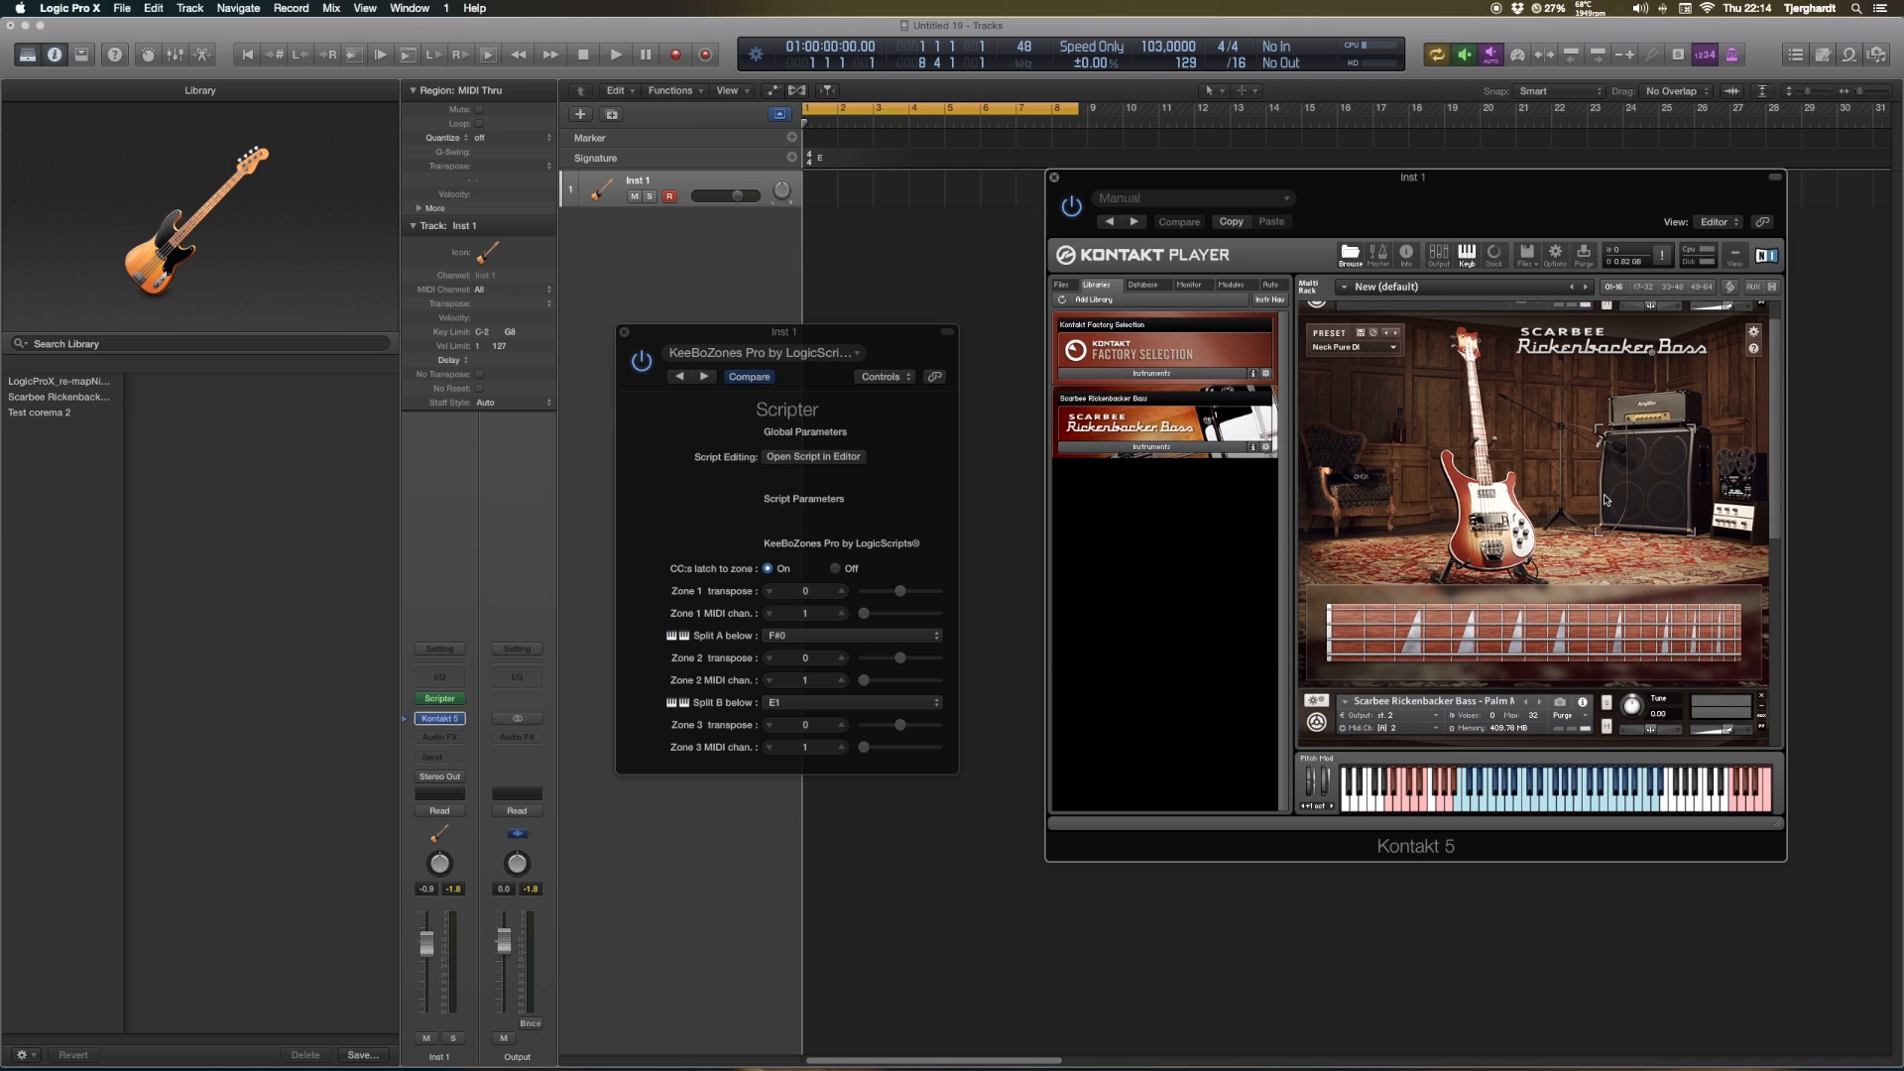
pyautogui.scroll(1, 1576, 483)
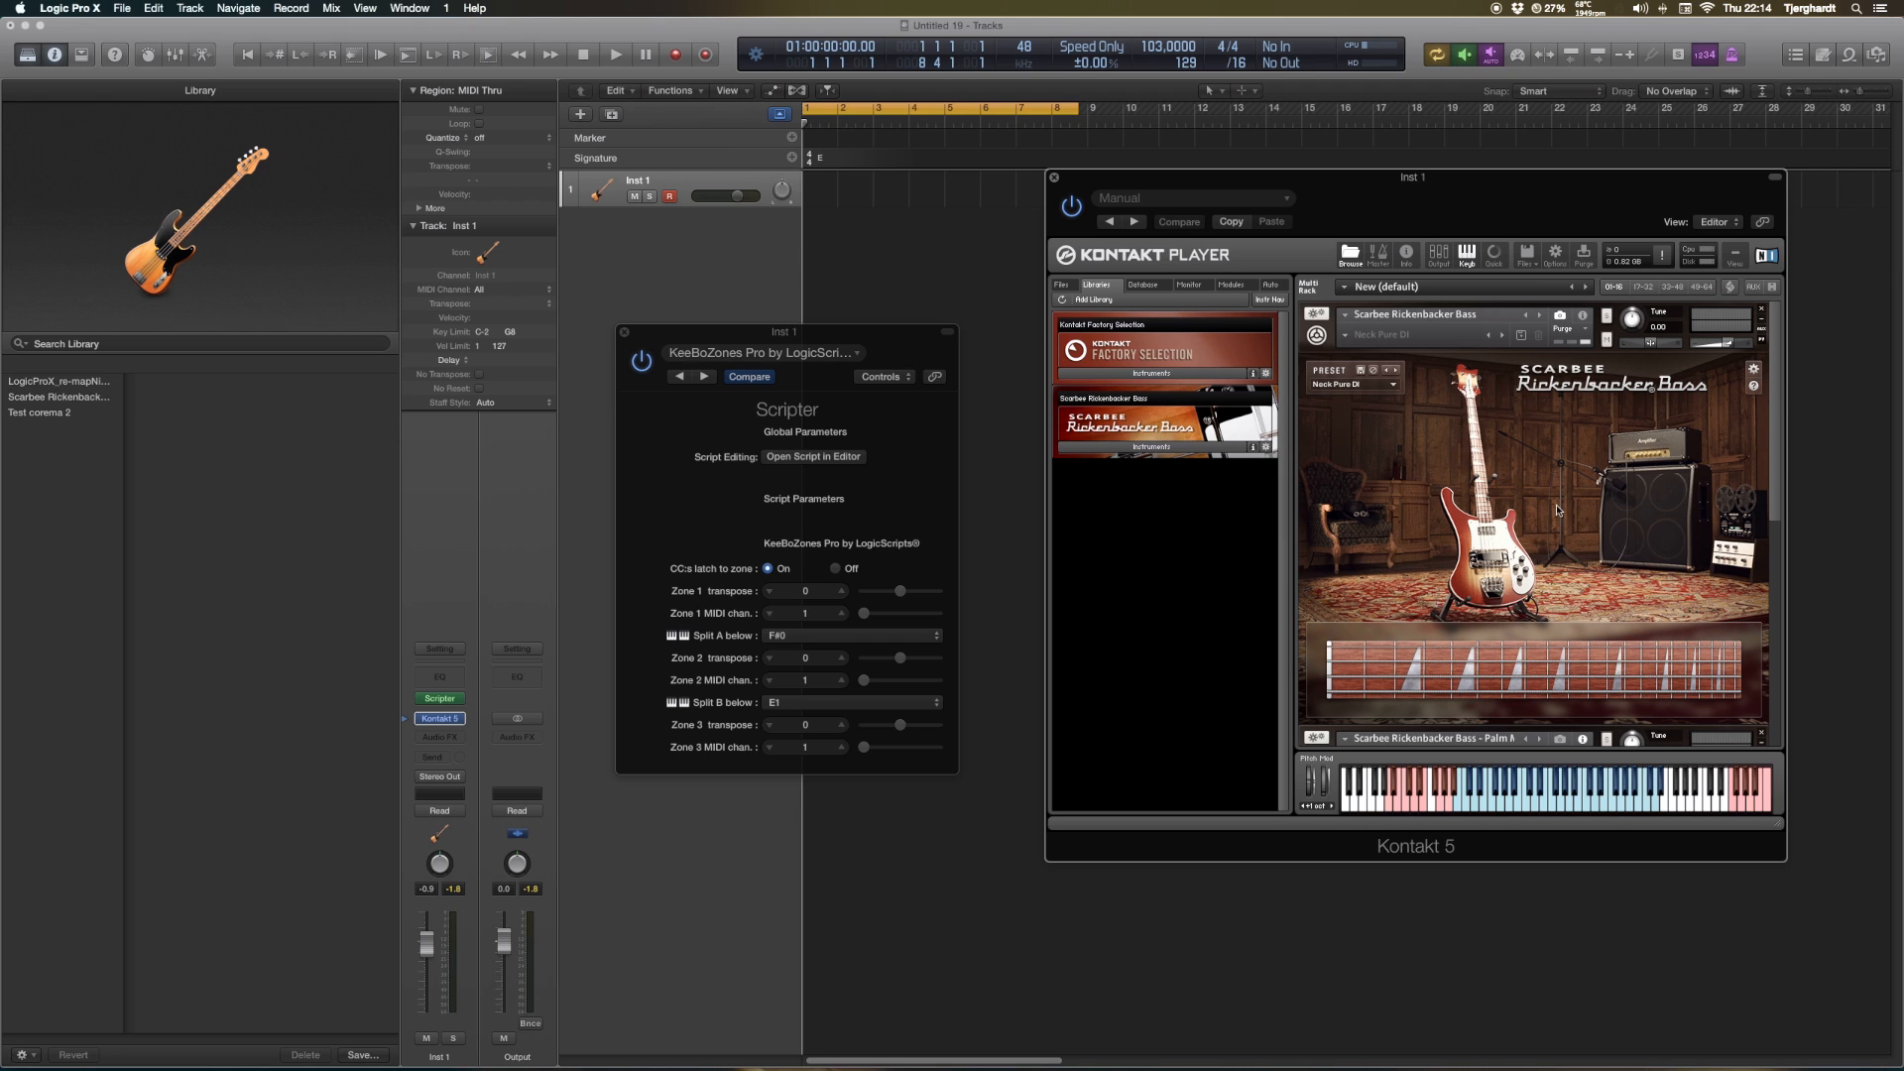
pyautogui.scroll(-5, 1572, 536)
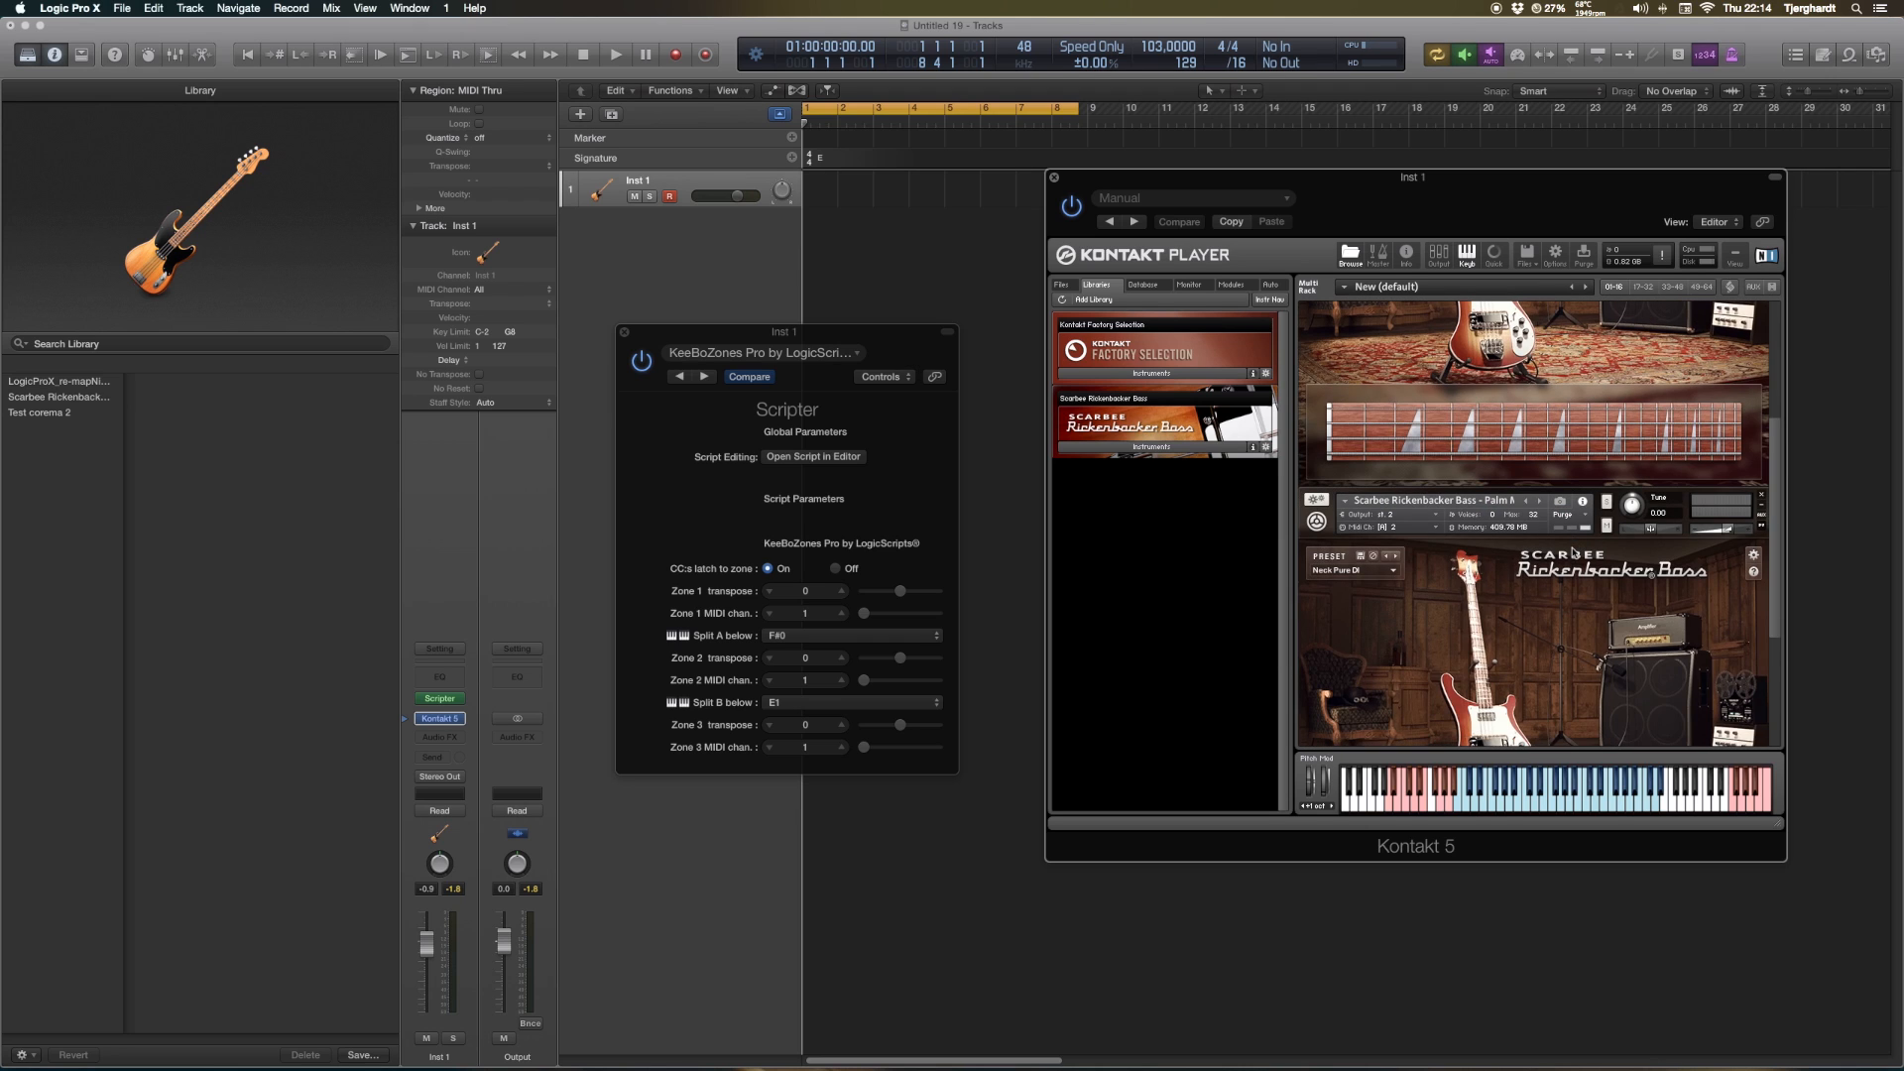
pyautogui.scroll(3, 1572, 552)
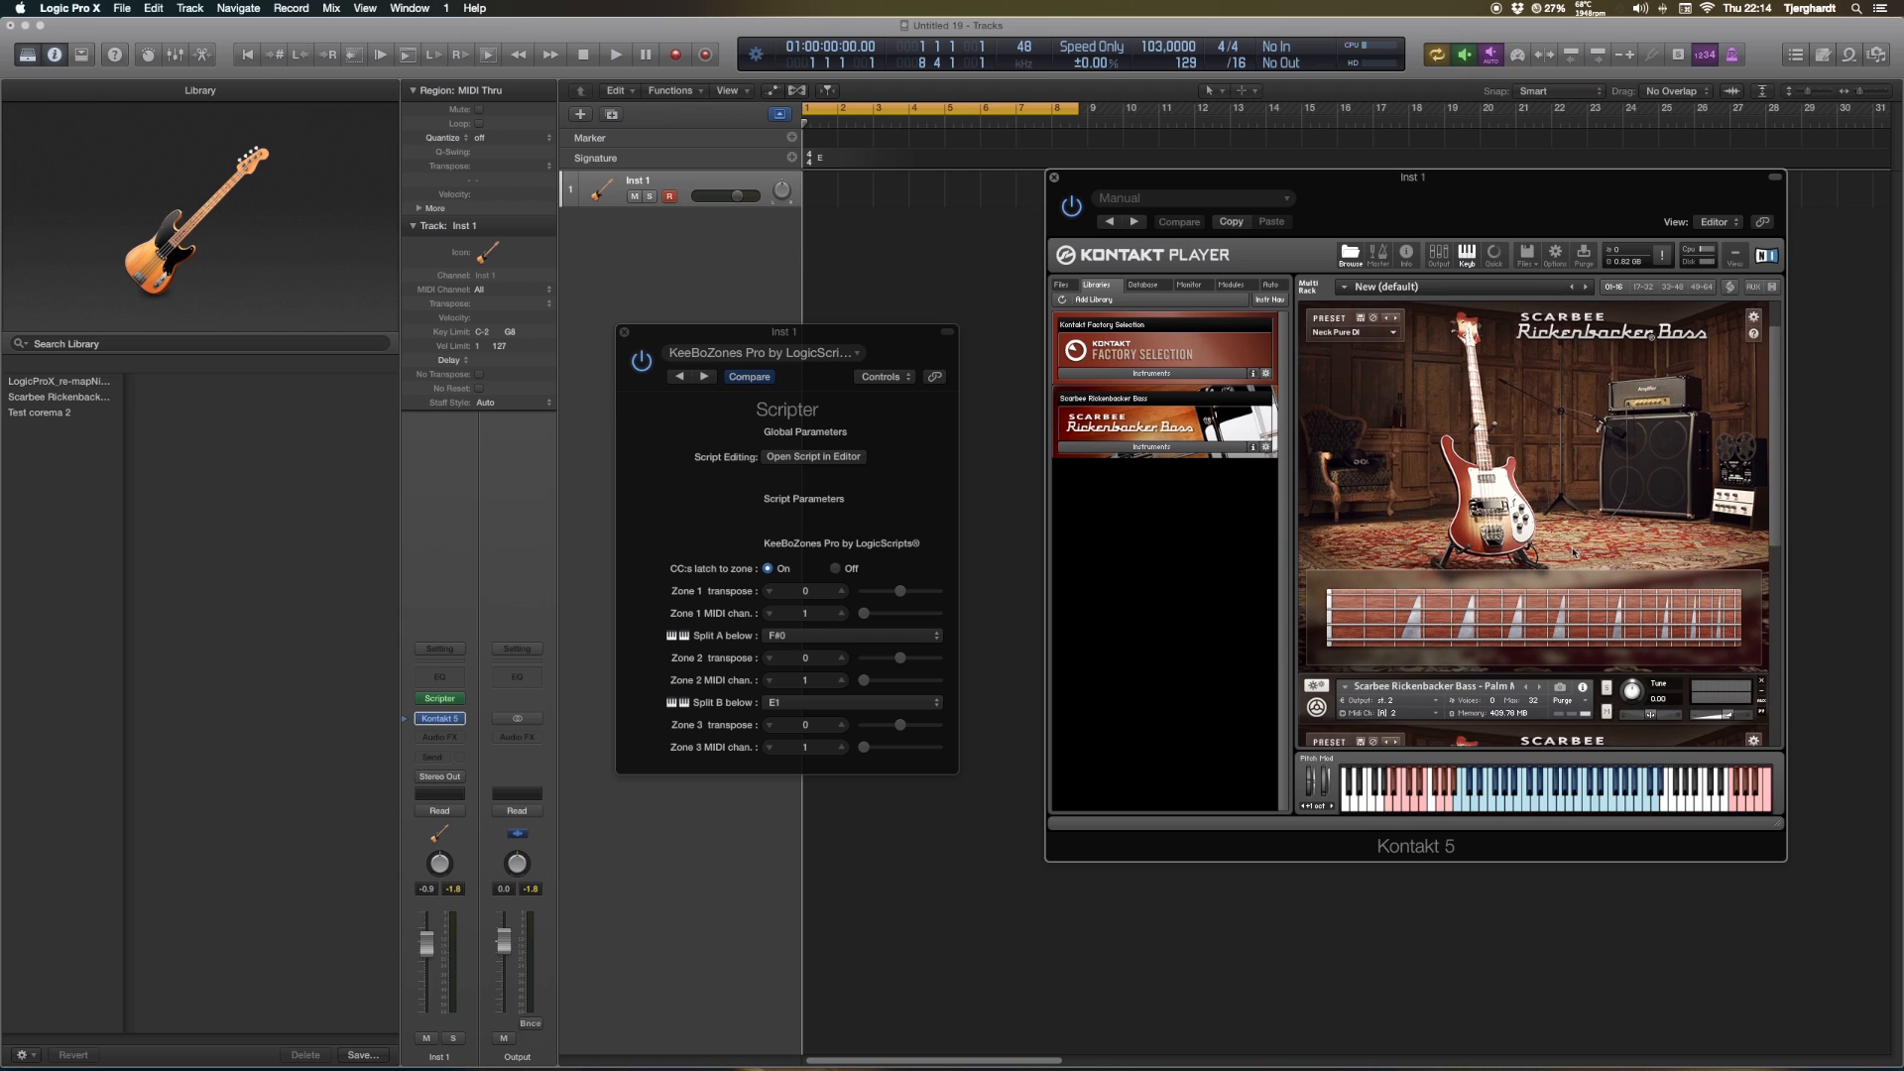
pyautogui.scroll(-5, 1572, 552)
pyautogui.scroll(7, 1450, 497)
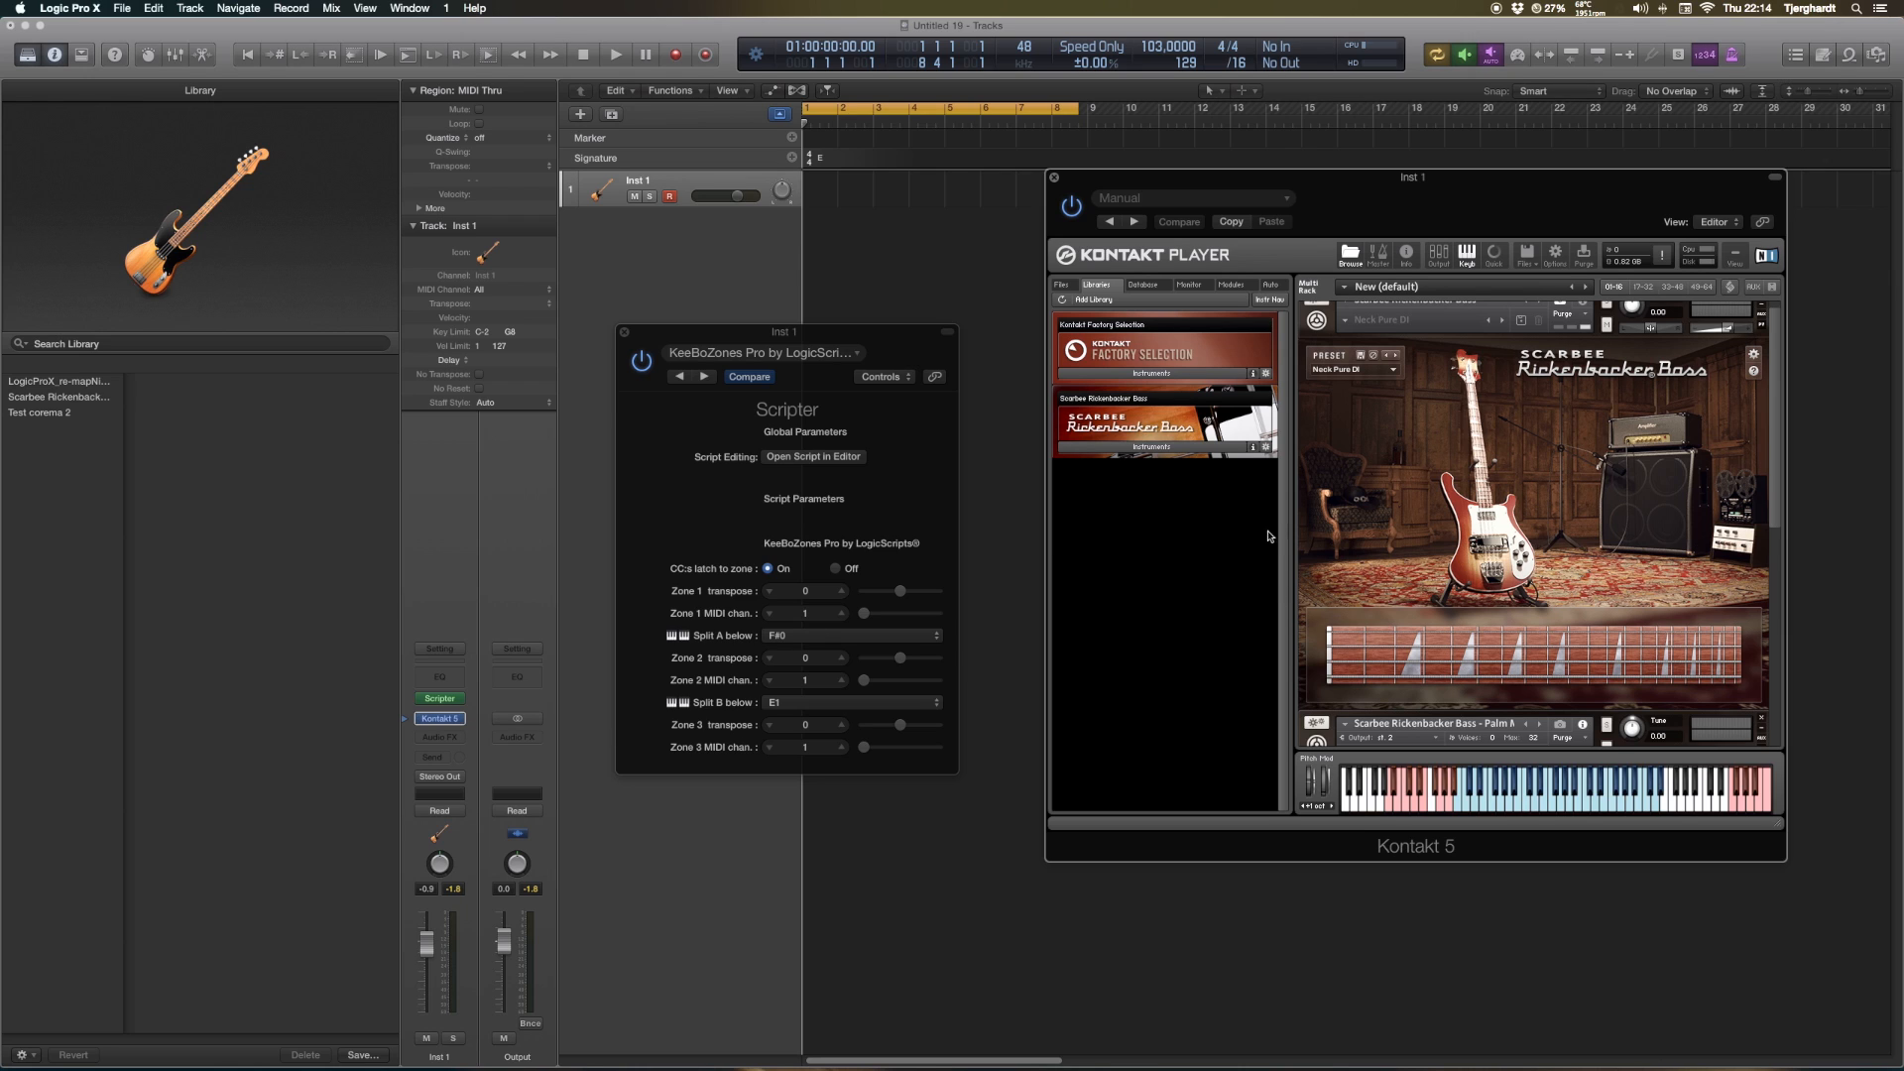
pyautogui.scroll(1, 1428, 533)
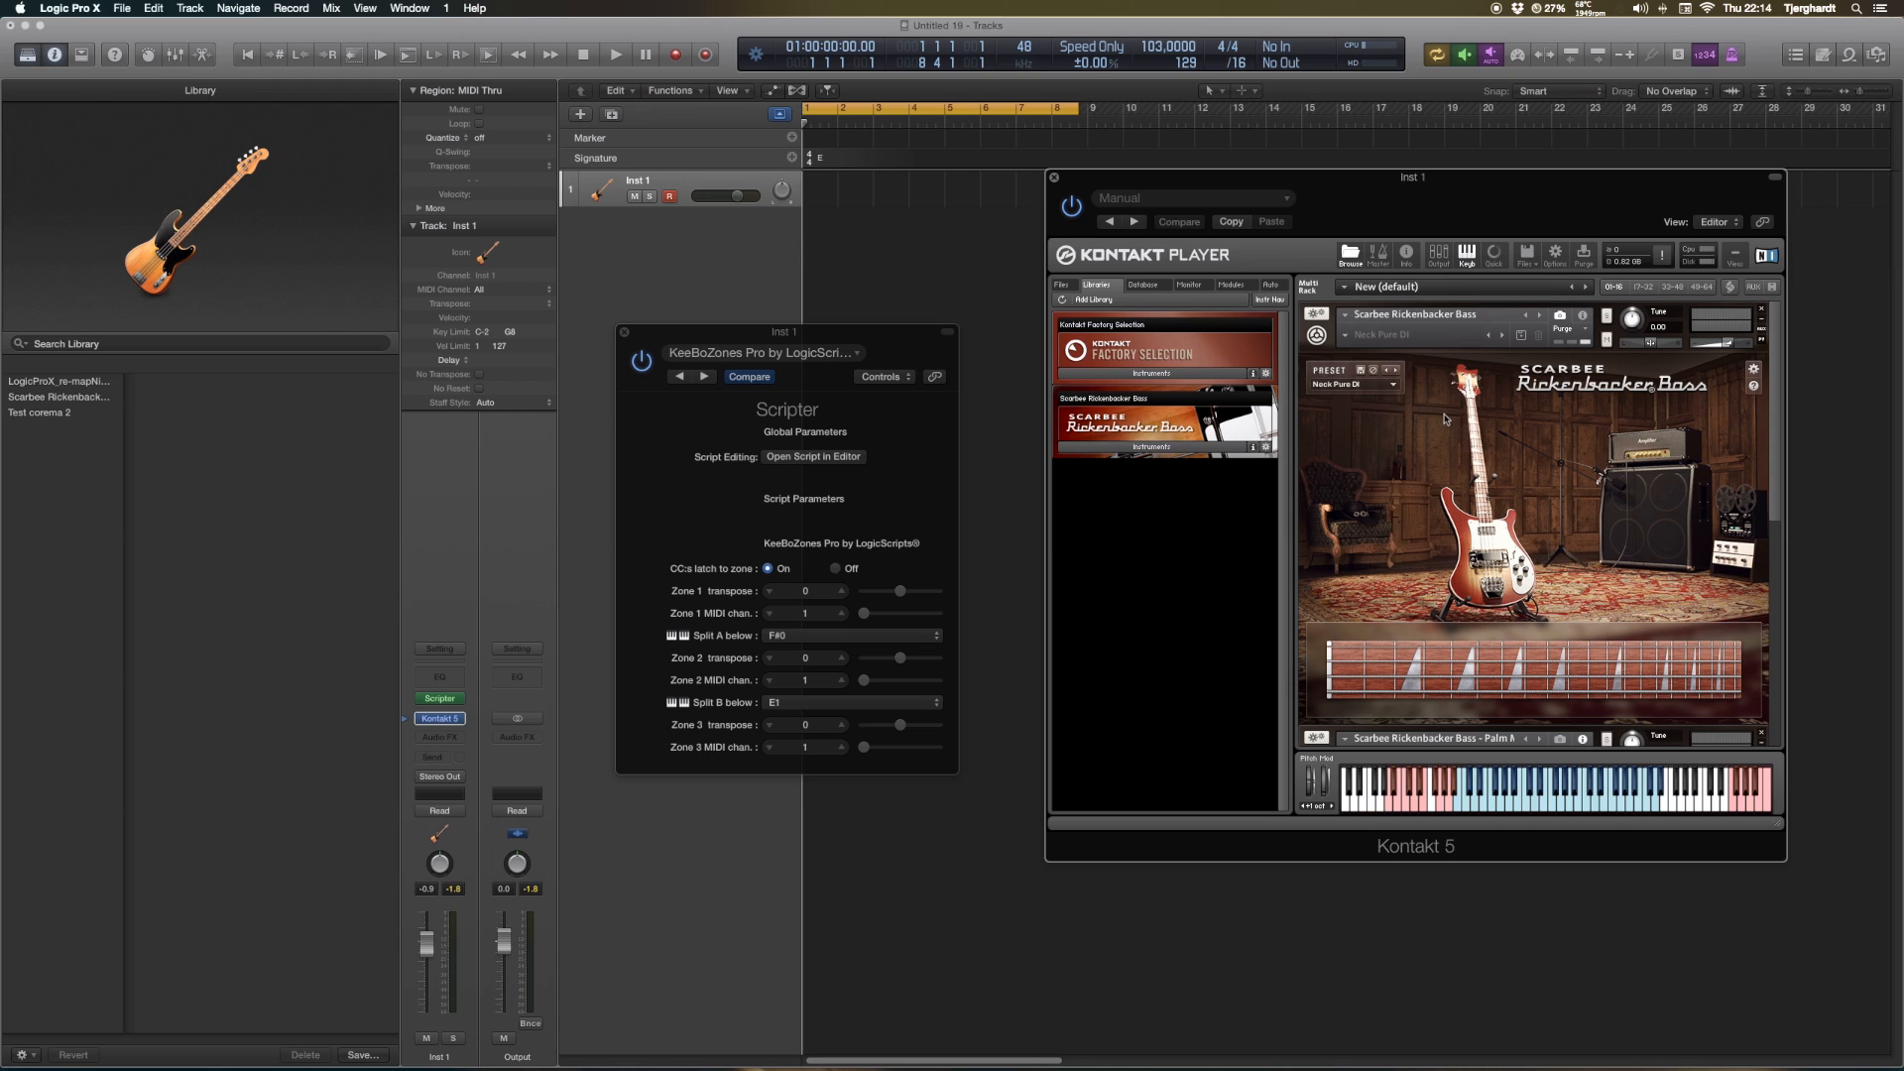
pyautogui.scroll(-2, 1445, 419)
pyautogui.scroll(2, 1445, 418)
# Show Kontakt's Info pane and check the header of the Palm Mute Rickenbacker instrument
pyautogui.click(1406, 254)
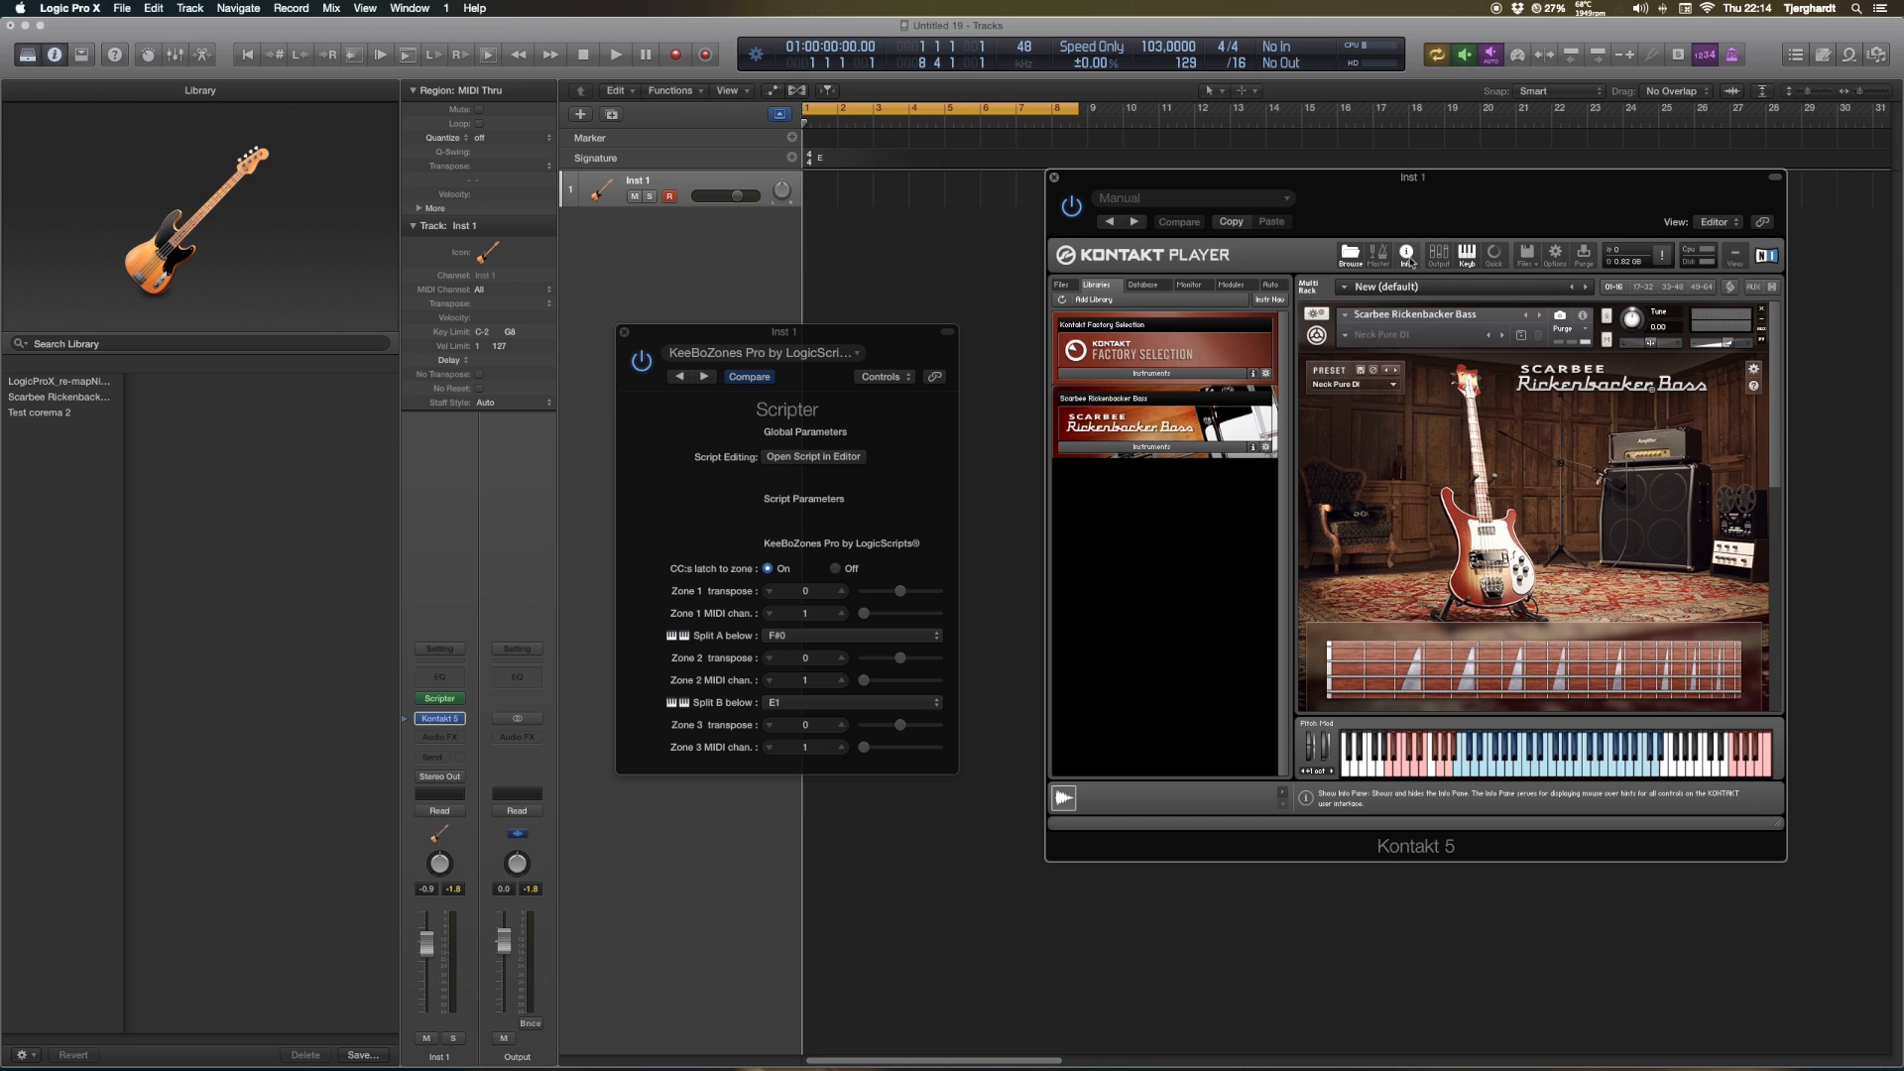
pyautogui.scroll(-4, 1460, 560)
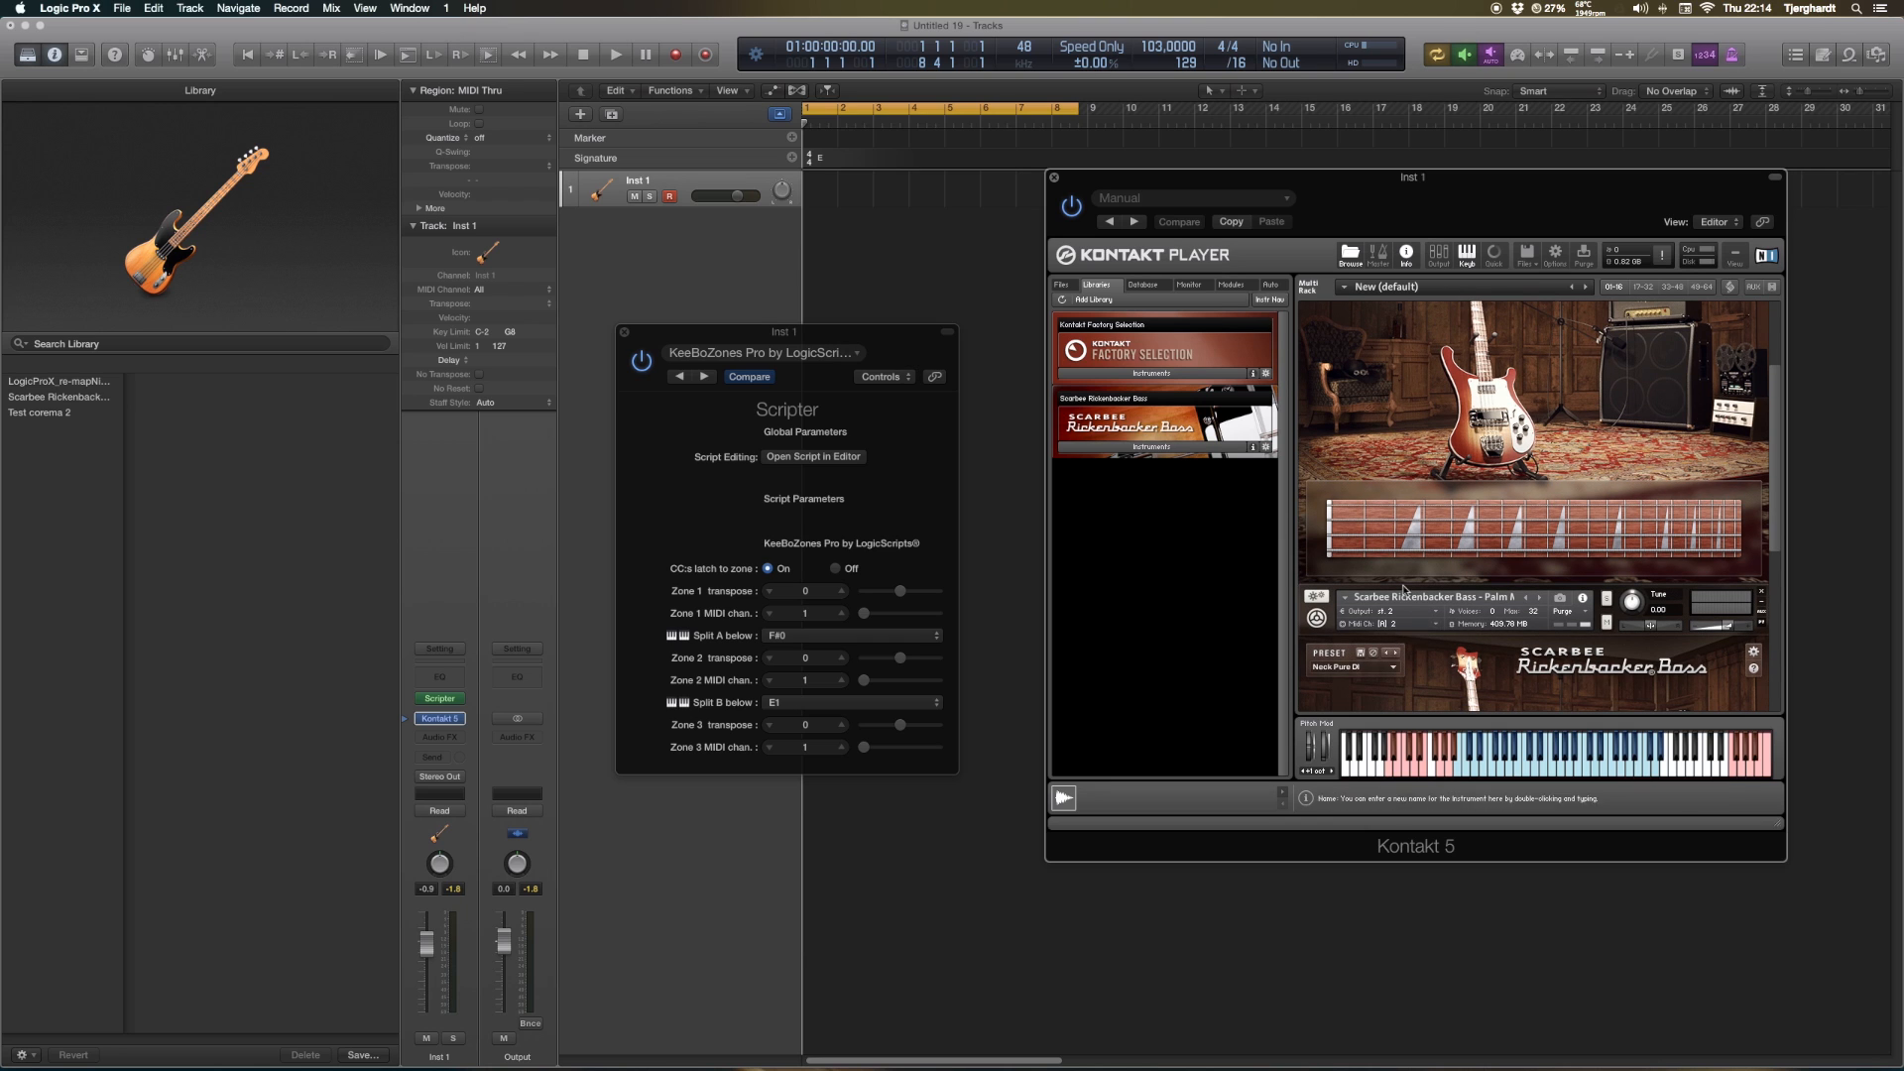
pyautogui.scroll(4, 1390, 570)
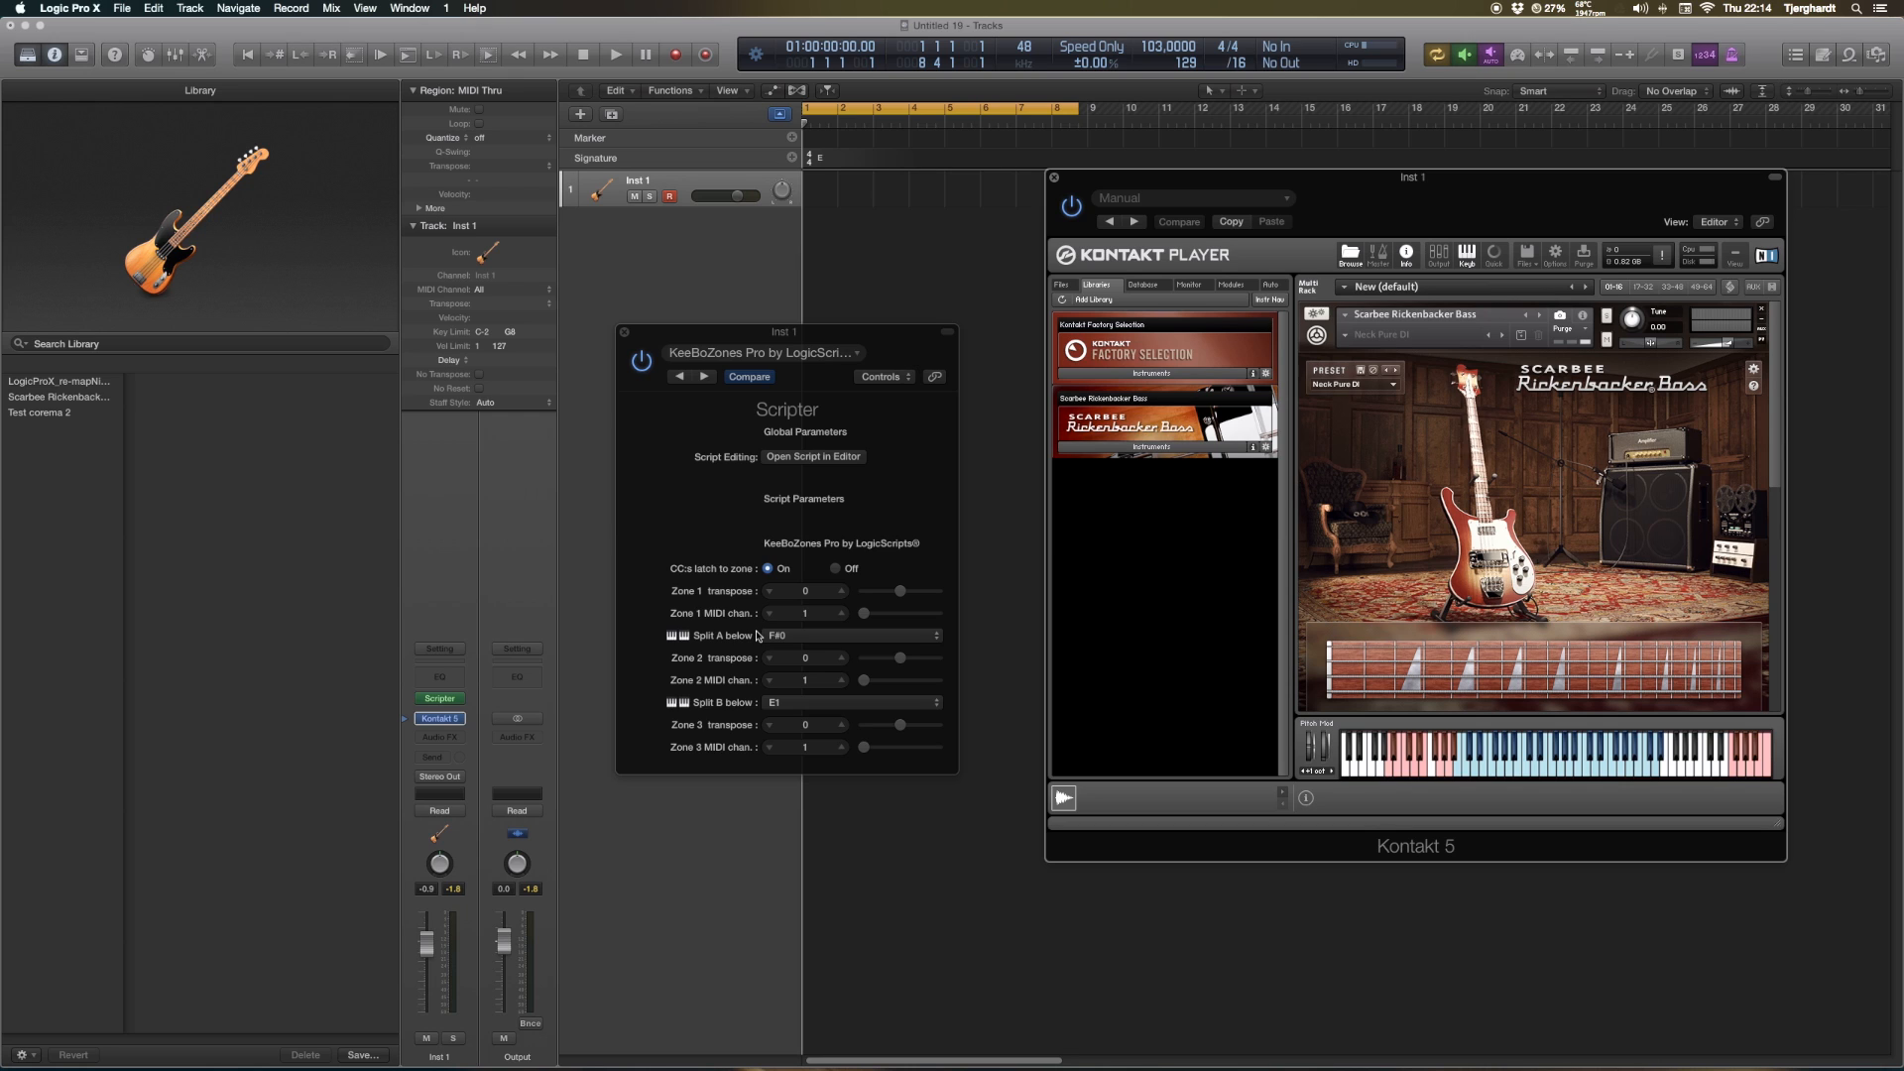
# Set the zones variable to 2 in the KeeBoZones script, run it, and close the Script Editor
pyautogui.click(794, 459)
pyautogui.doubleClick(259, 395)
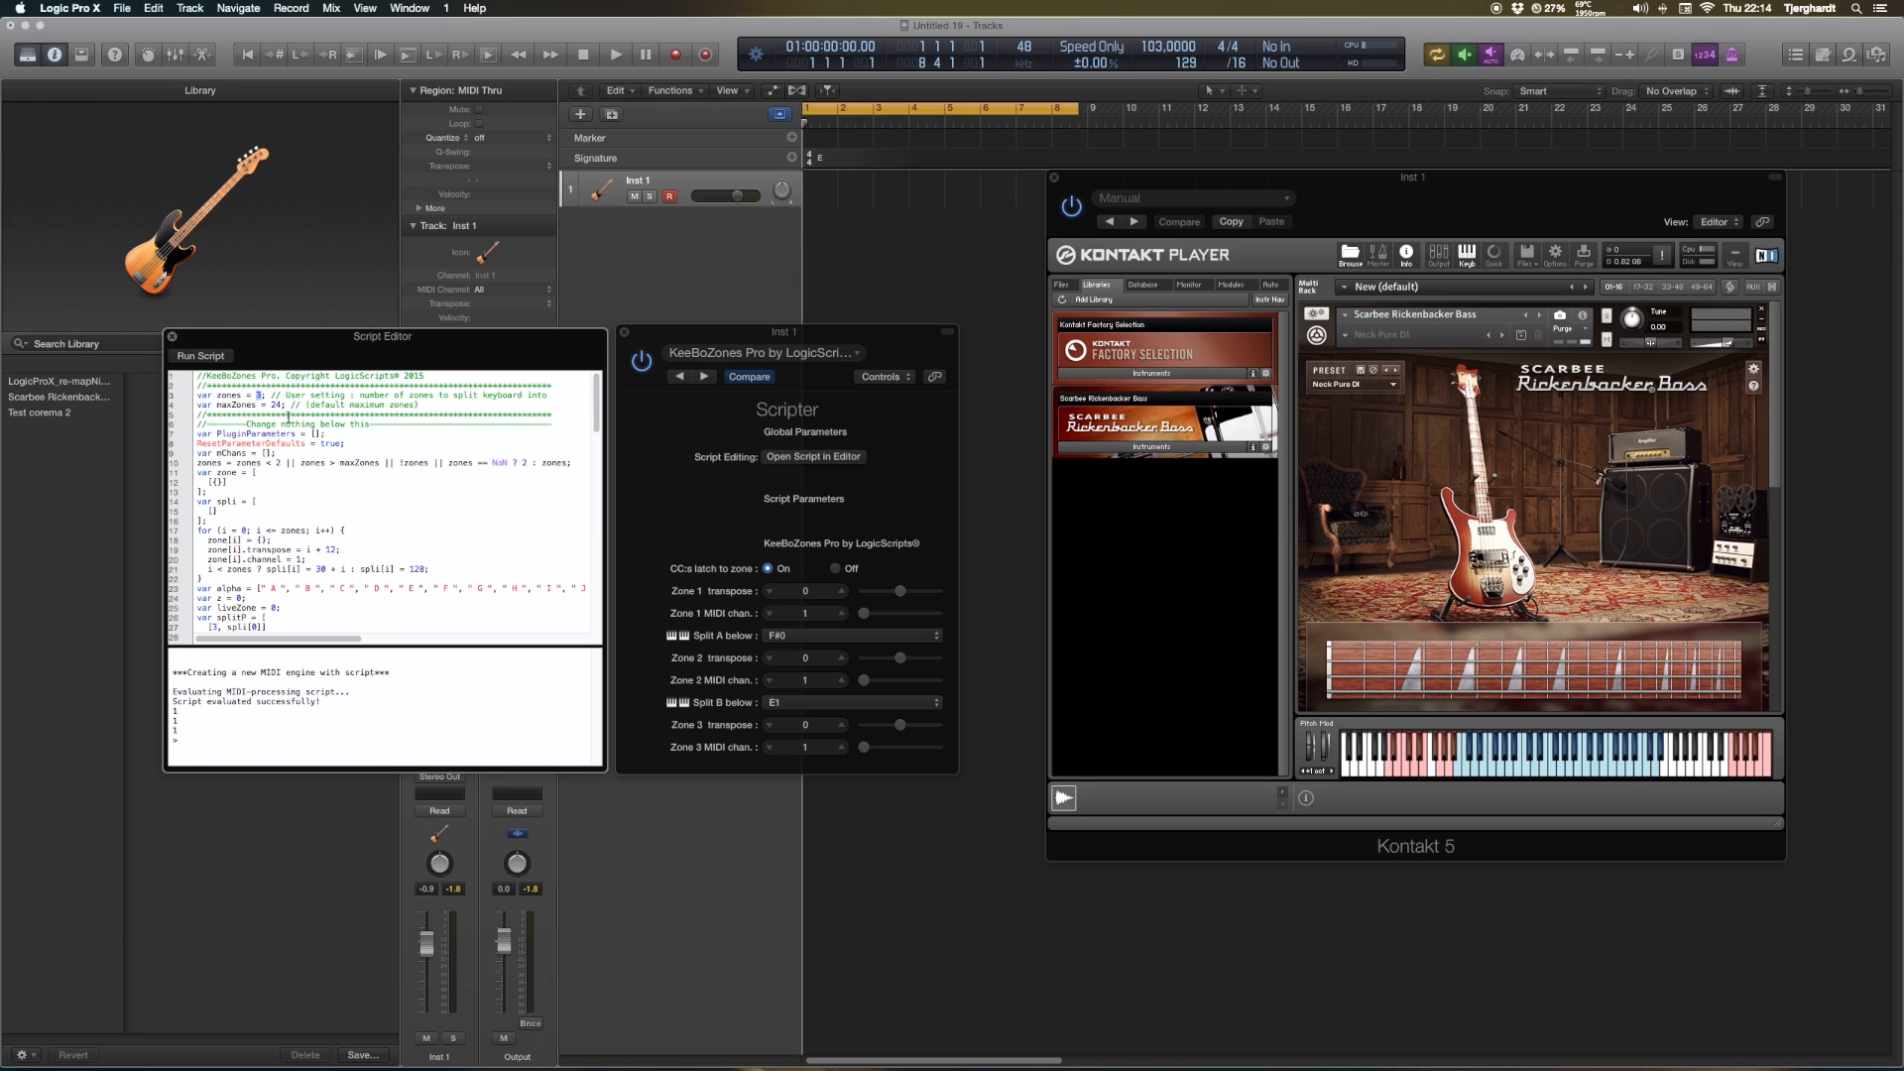
pyautogui.write('2')
pyautogui.click(216, 358)
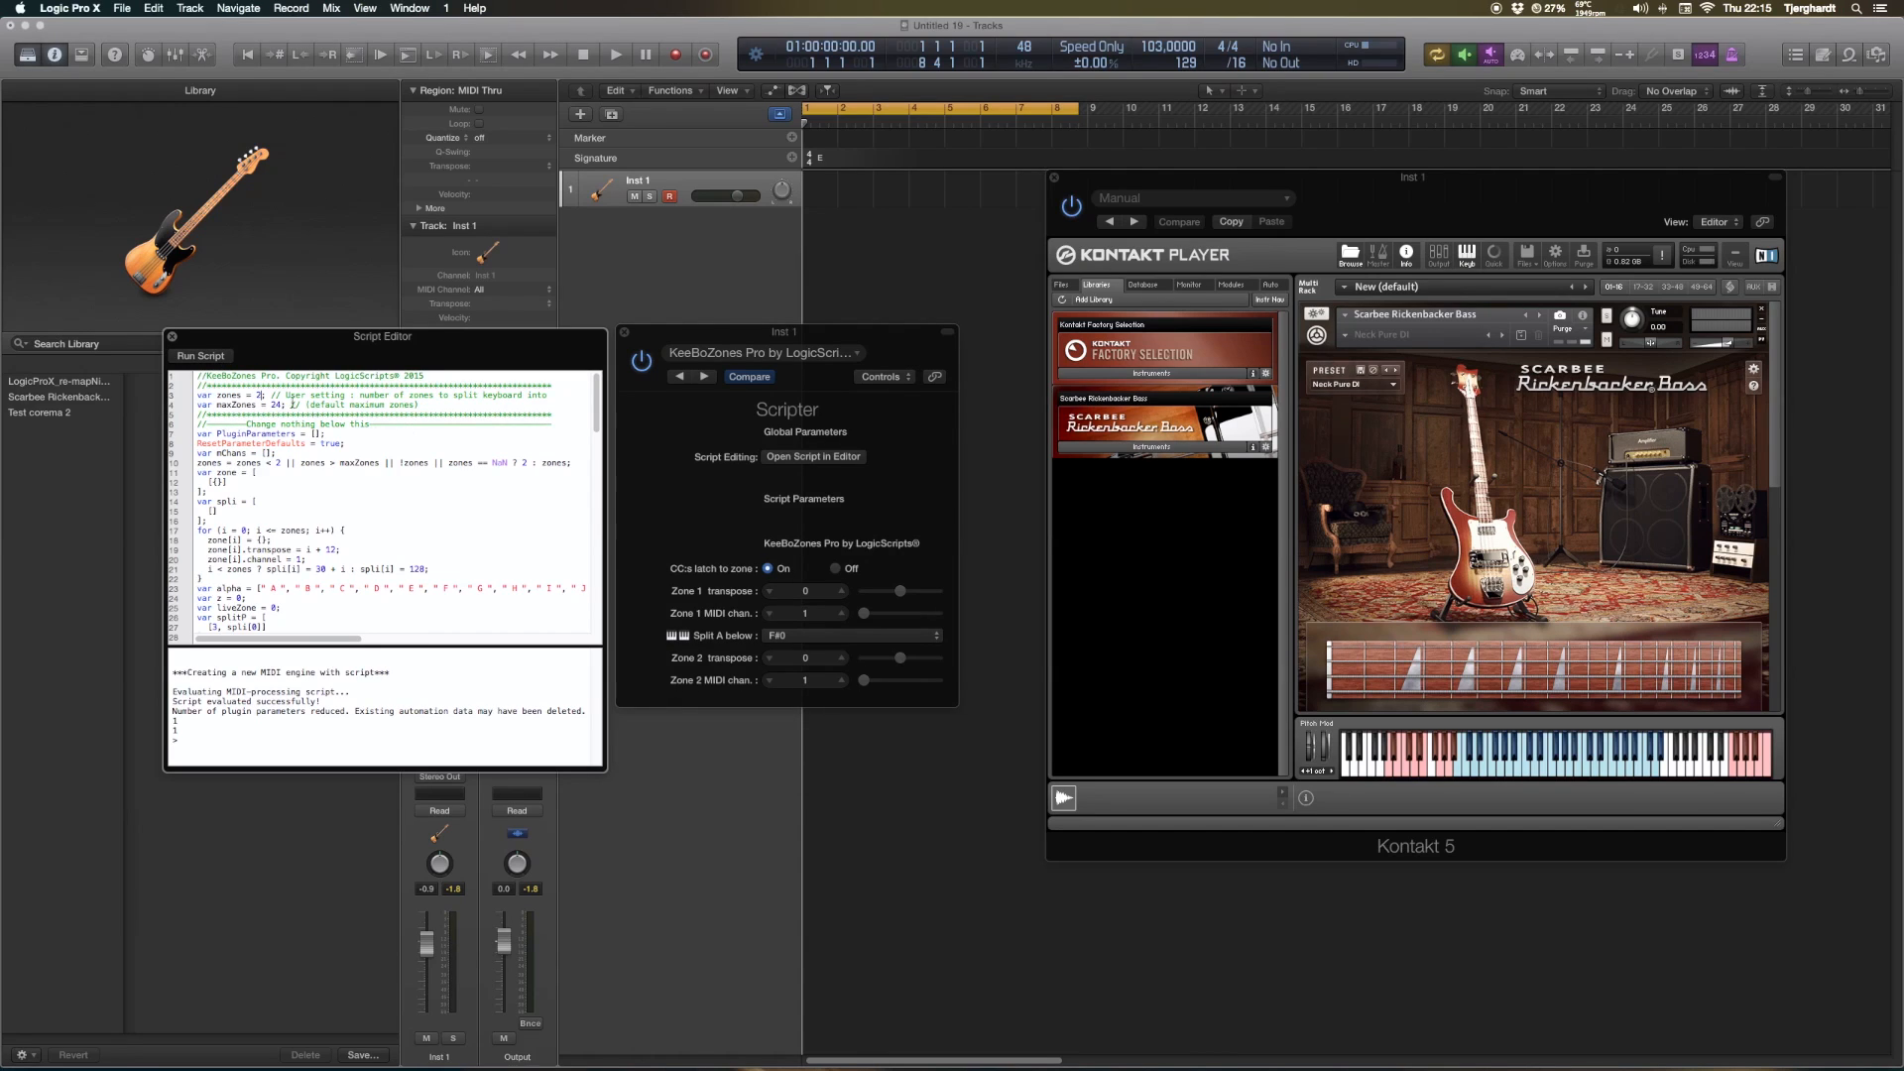
pyautogui.click(171, 336)
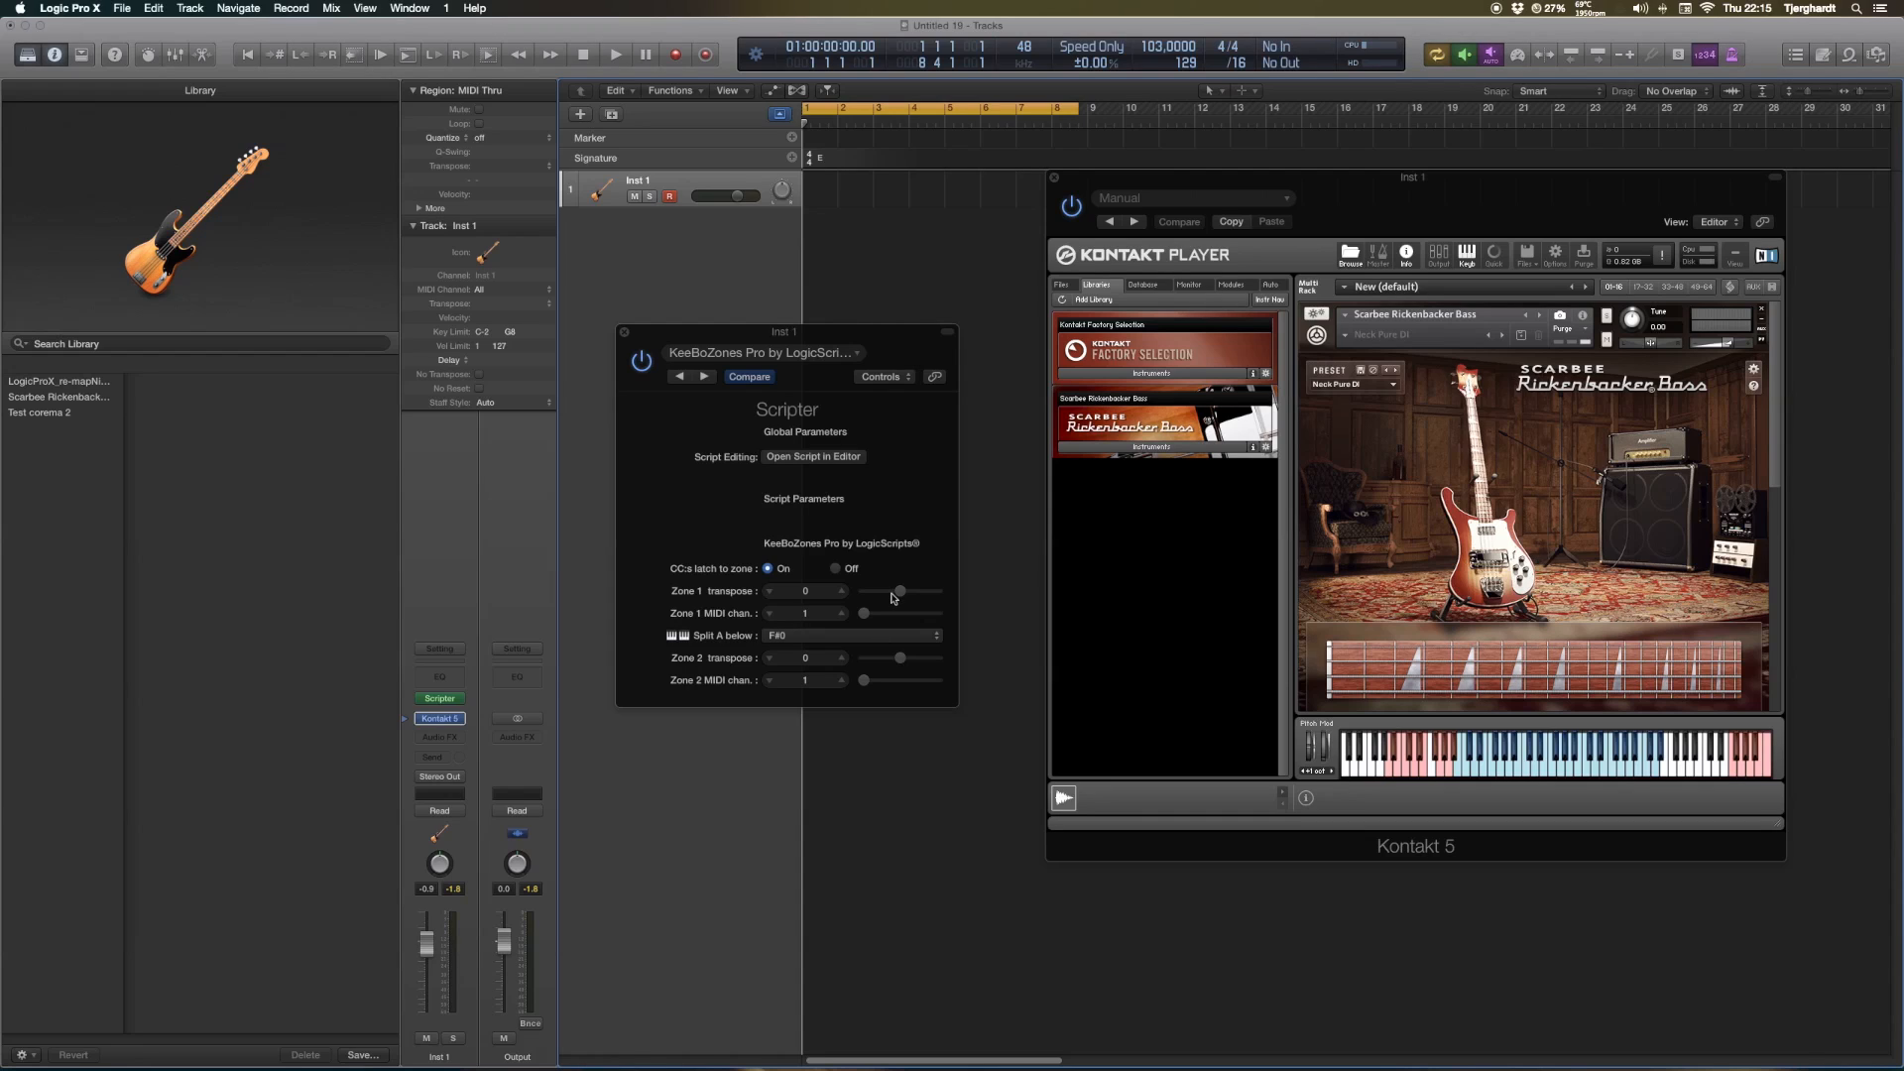
# Set the Split A below note to E2 in the KeeBoZones parameters
pyautogui.click(799, 637)
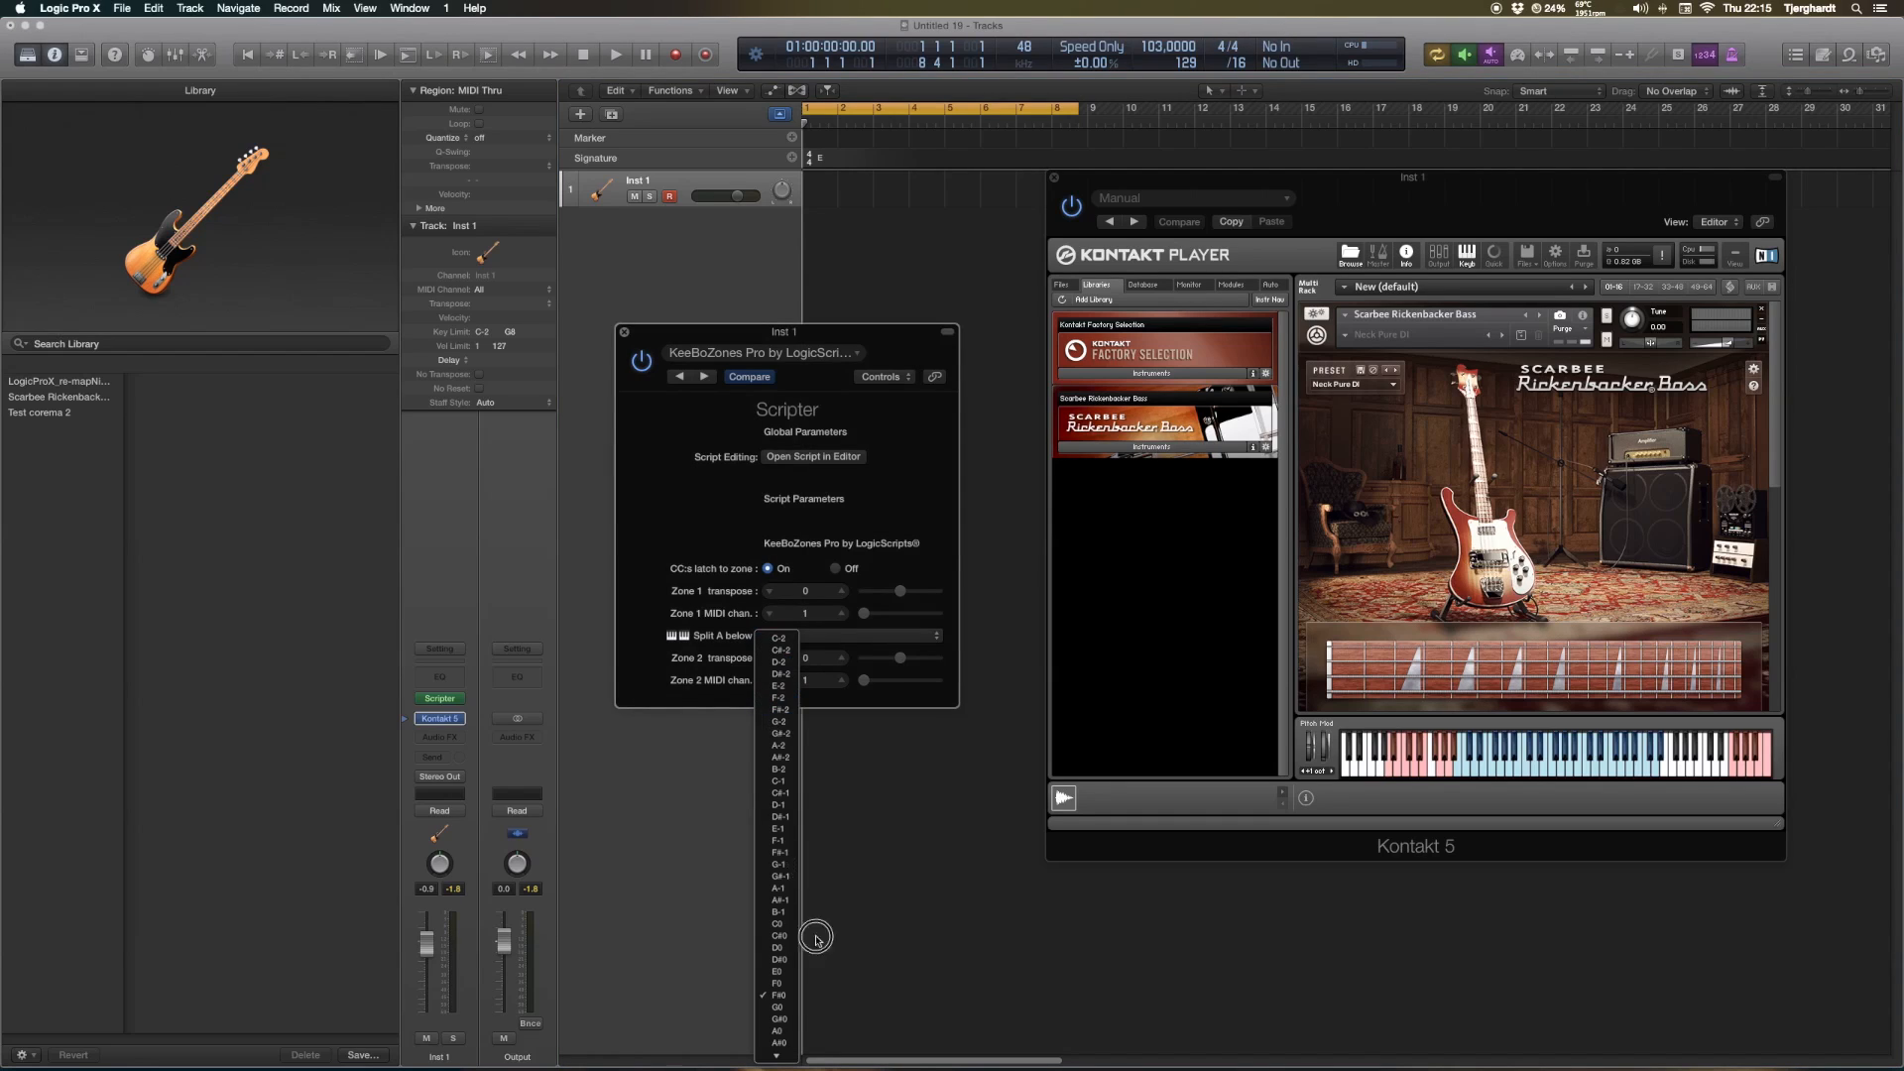
pyautogui.moveTo(789, 1067); pyautogui.dragTo(787, 927)
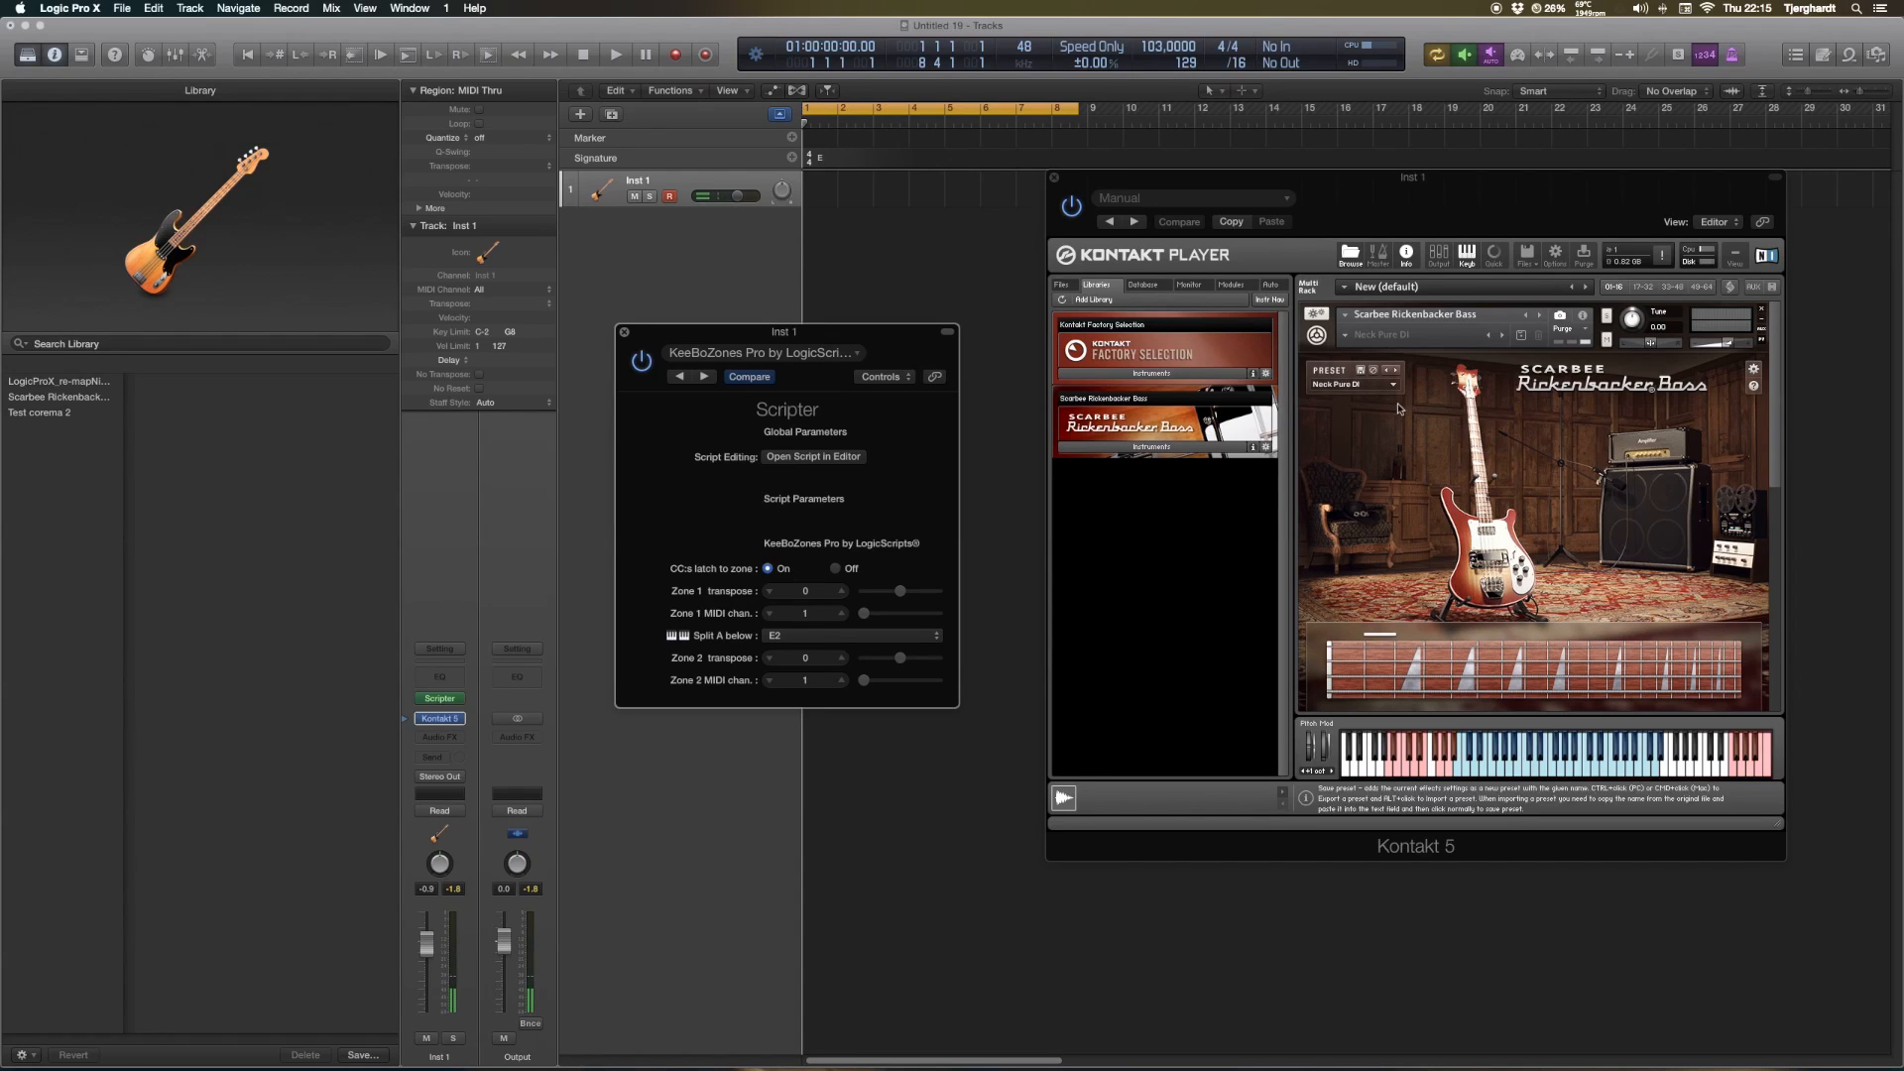
pyautogui.scroll(-1, 1520, 585)
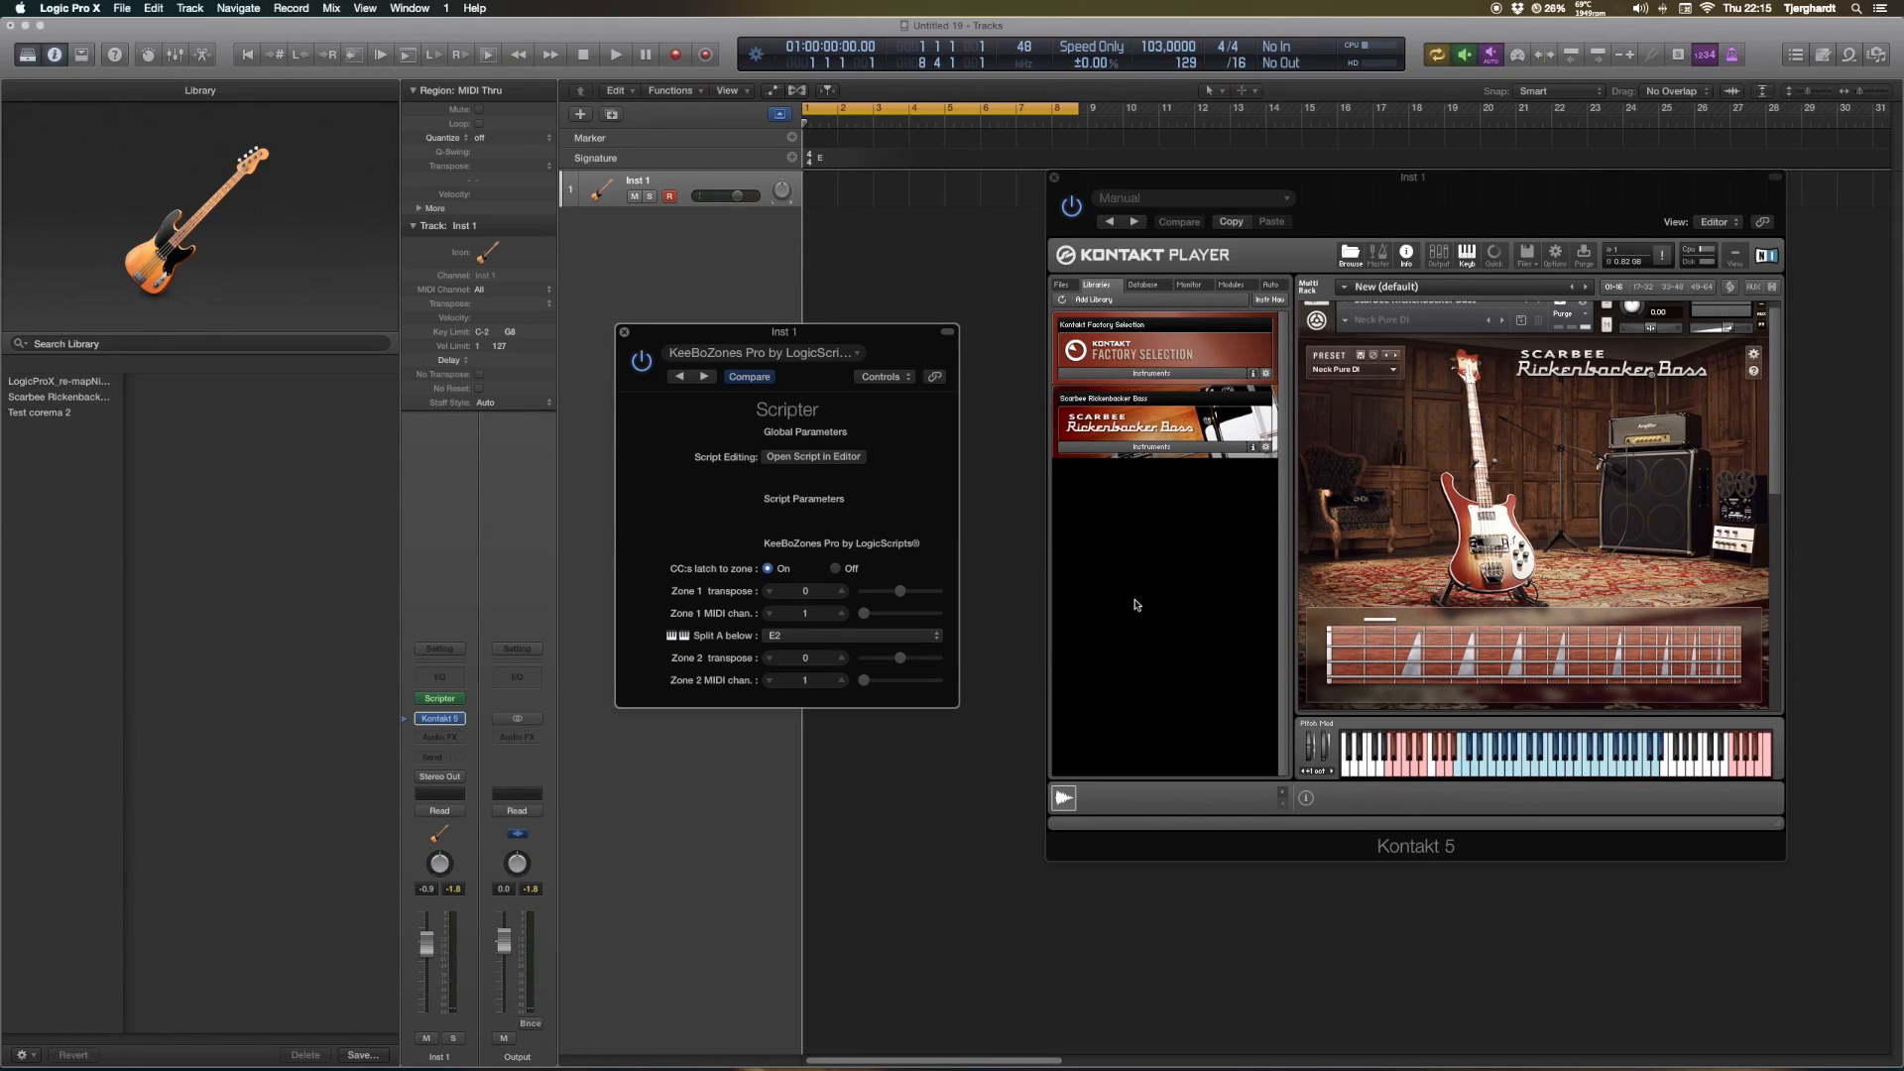
# Set the Zone 2 transpose to -12 and its MIDI channel to 2, and check both bass instruments in Kontakt
pyautogui.doubleClick(809, 661)
pyautogui.write('12')
pyautogui.press('Return')
pyautogui.click(842, 680)
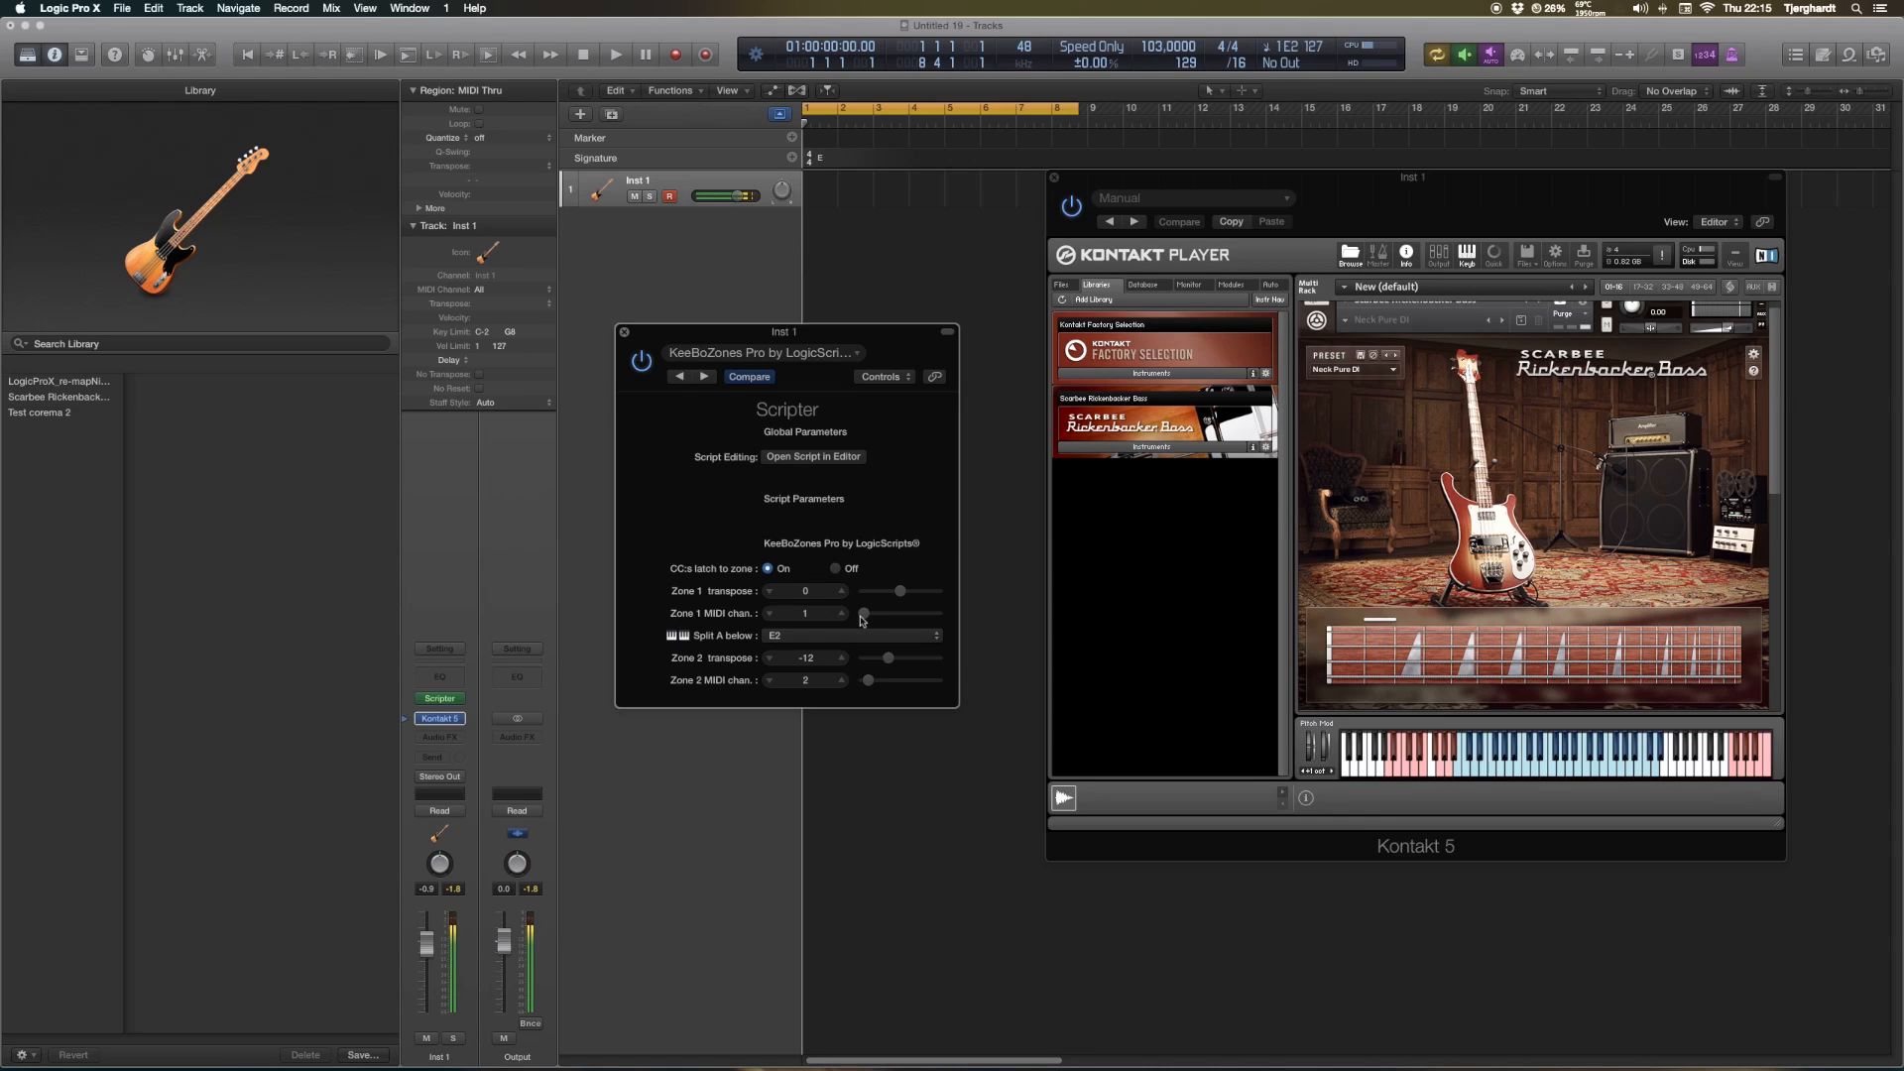
pyautogui.scroll(-6, 1428, 627)
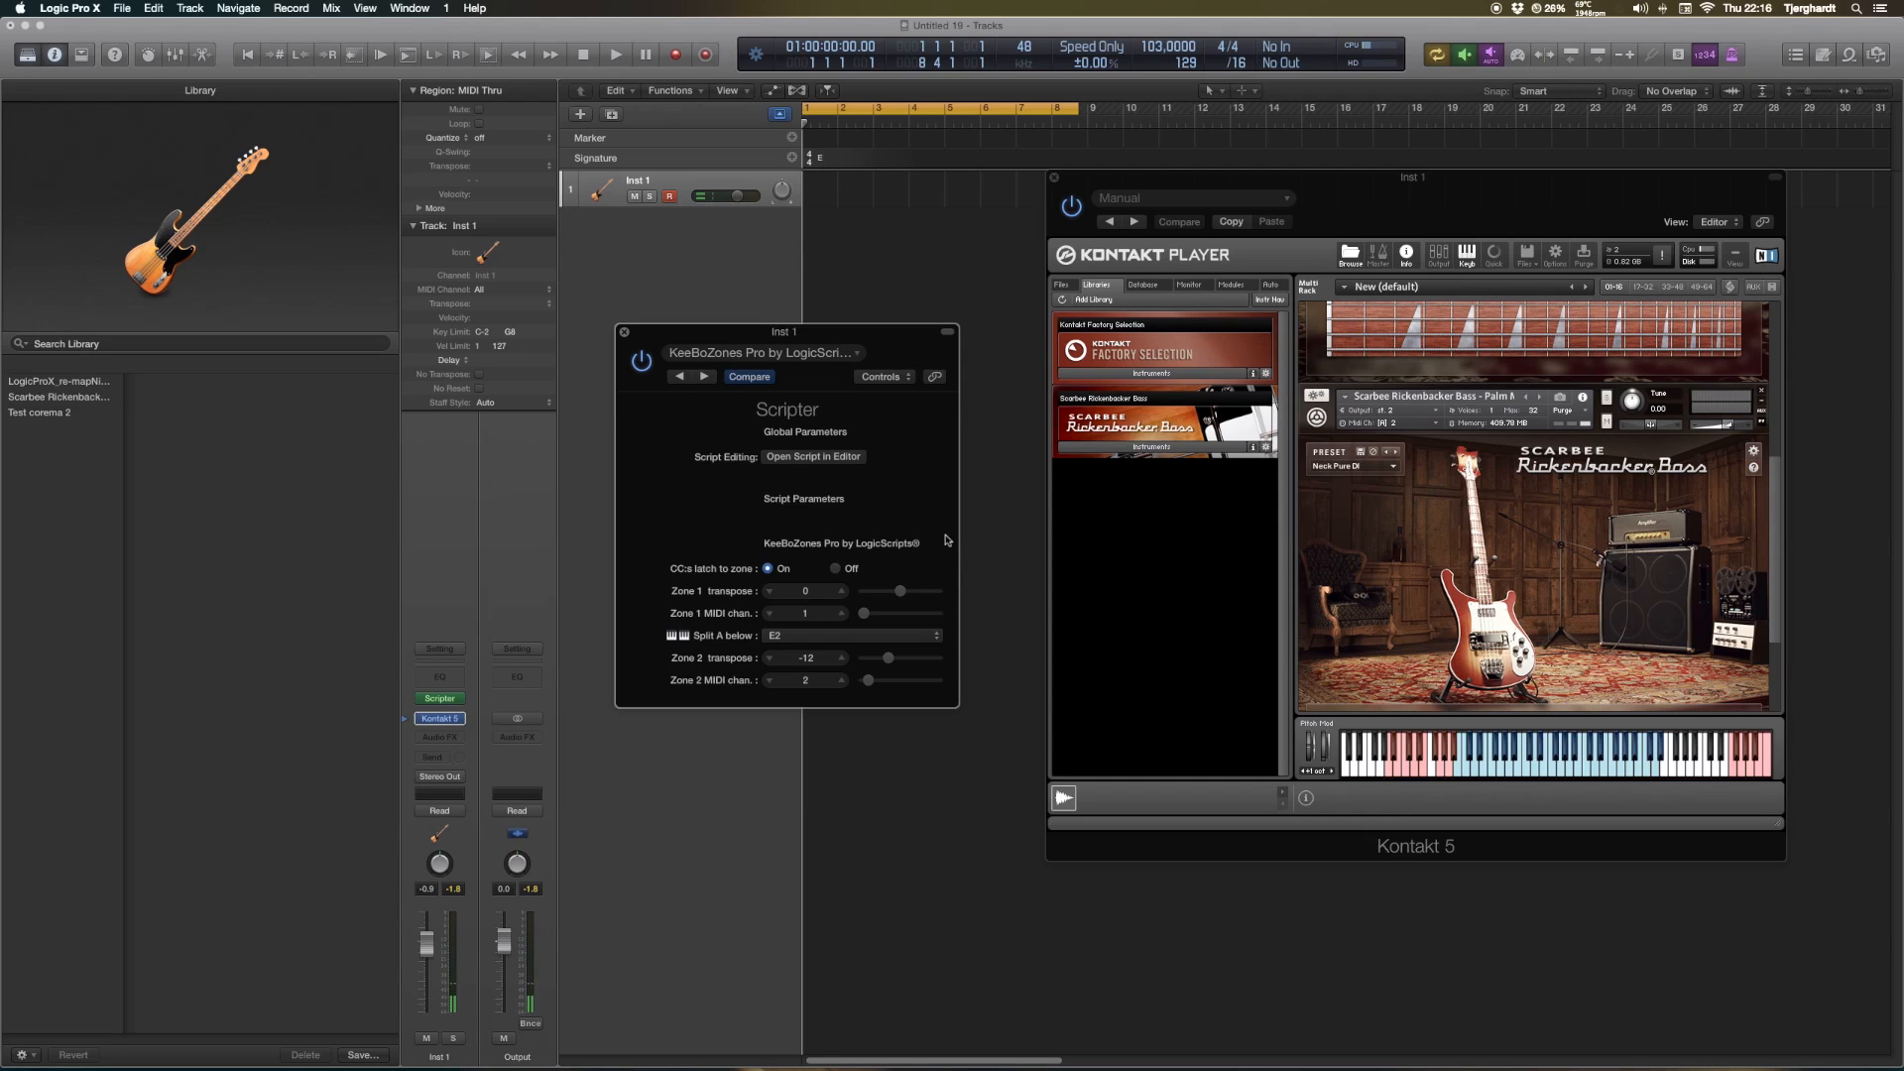
pyautogui.scroll(-5, 1600, 620)
pyautogui.scroll(7, 1600, 620)
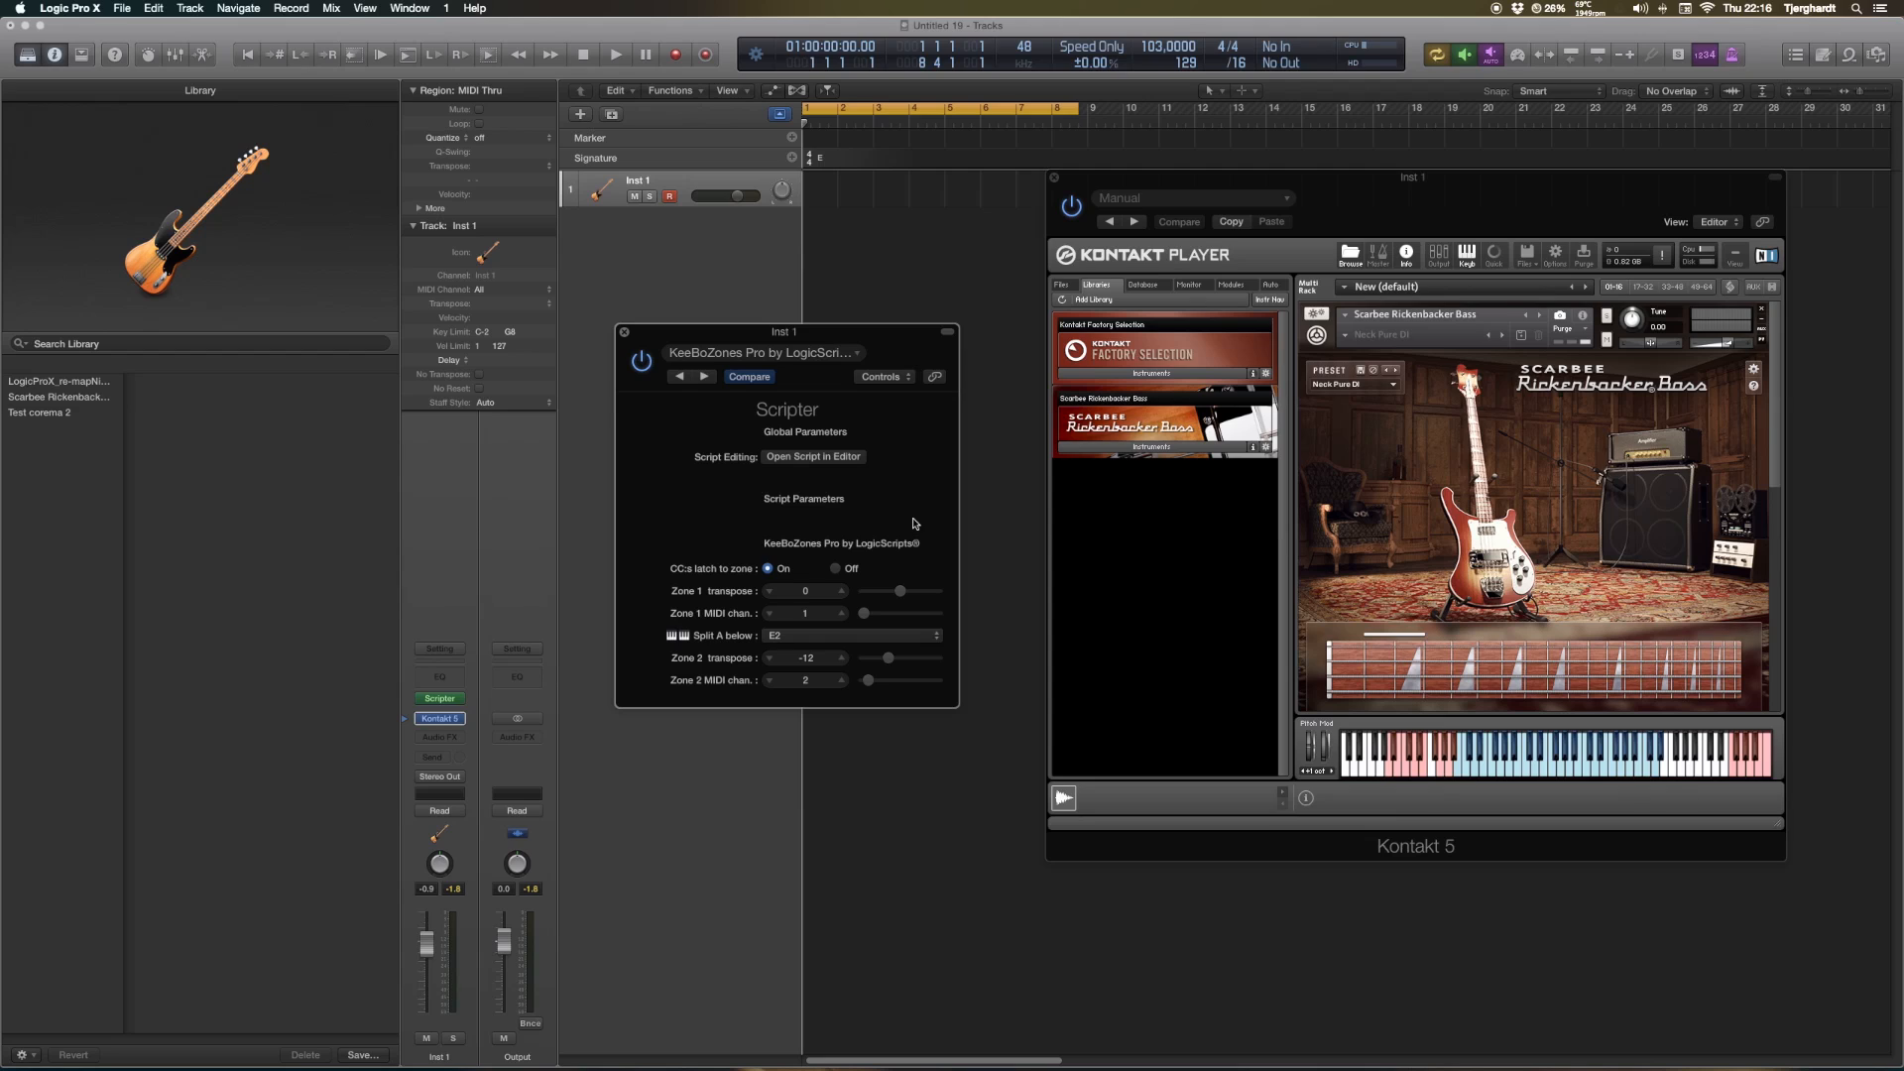
# Load the custom LogicProX_re-mapNinja v.1.0 setting in Scripter, open its script for editing, and place both windows beside Kontakt
pyautogui.click(909, 349)
pyautogui.moveTo(910, 349); pyautogui.dragTo(886, 307)
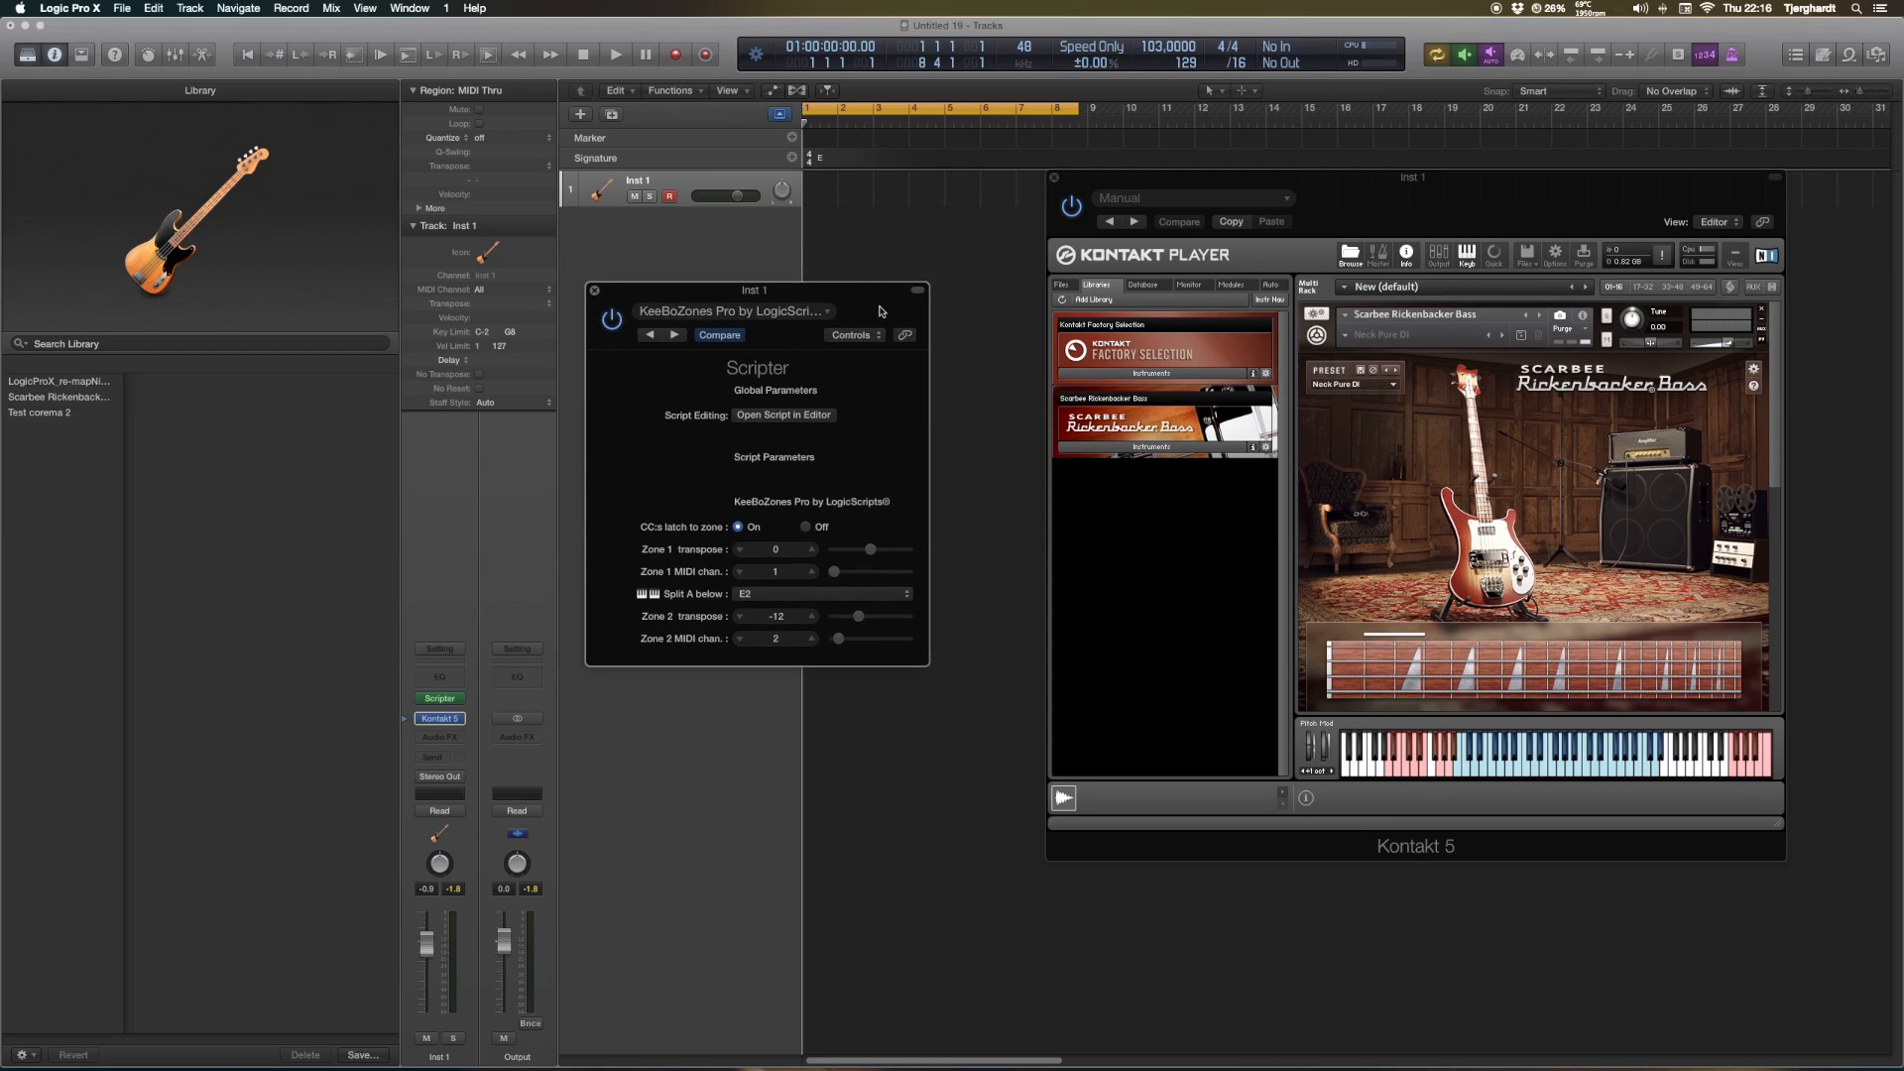
pyautogui.click(828, 315)
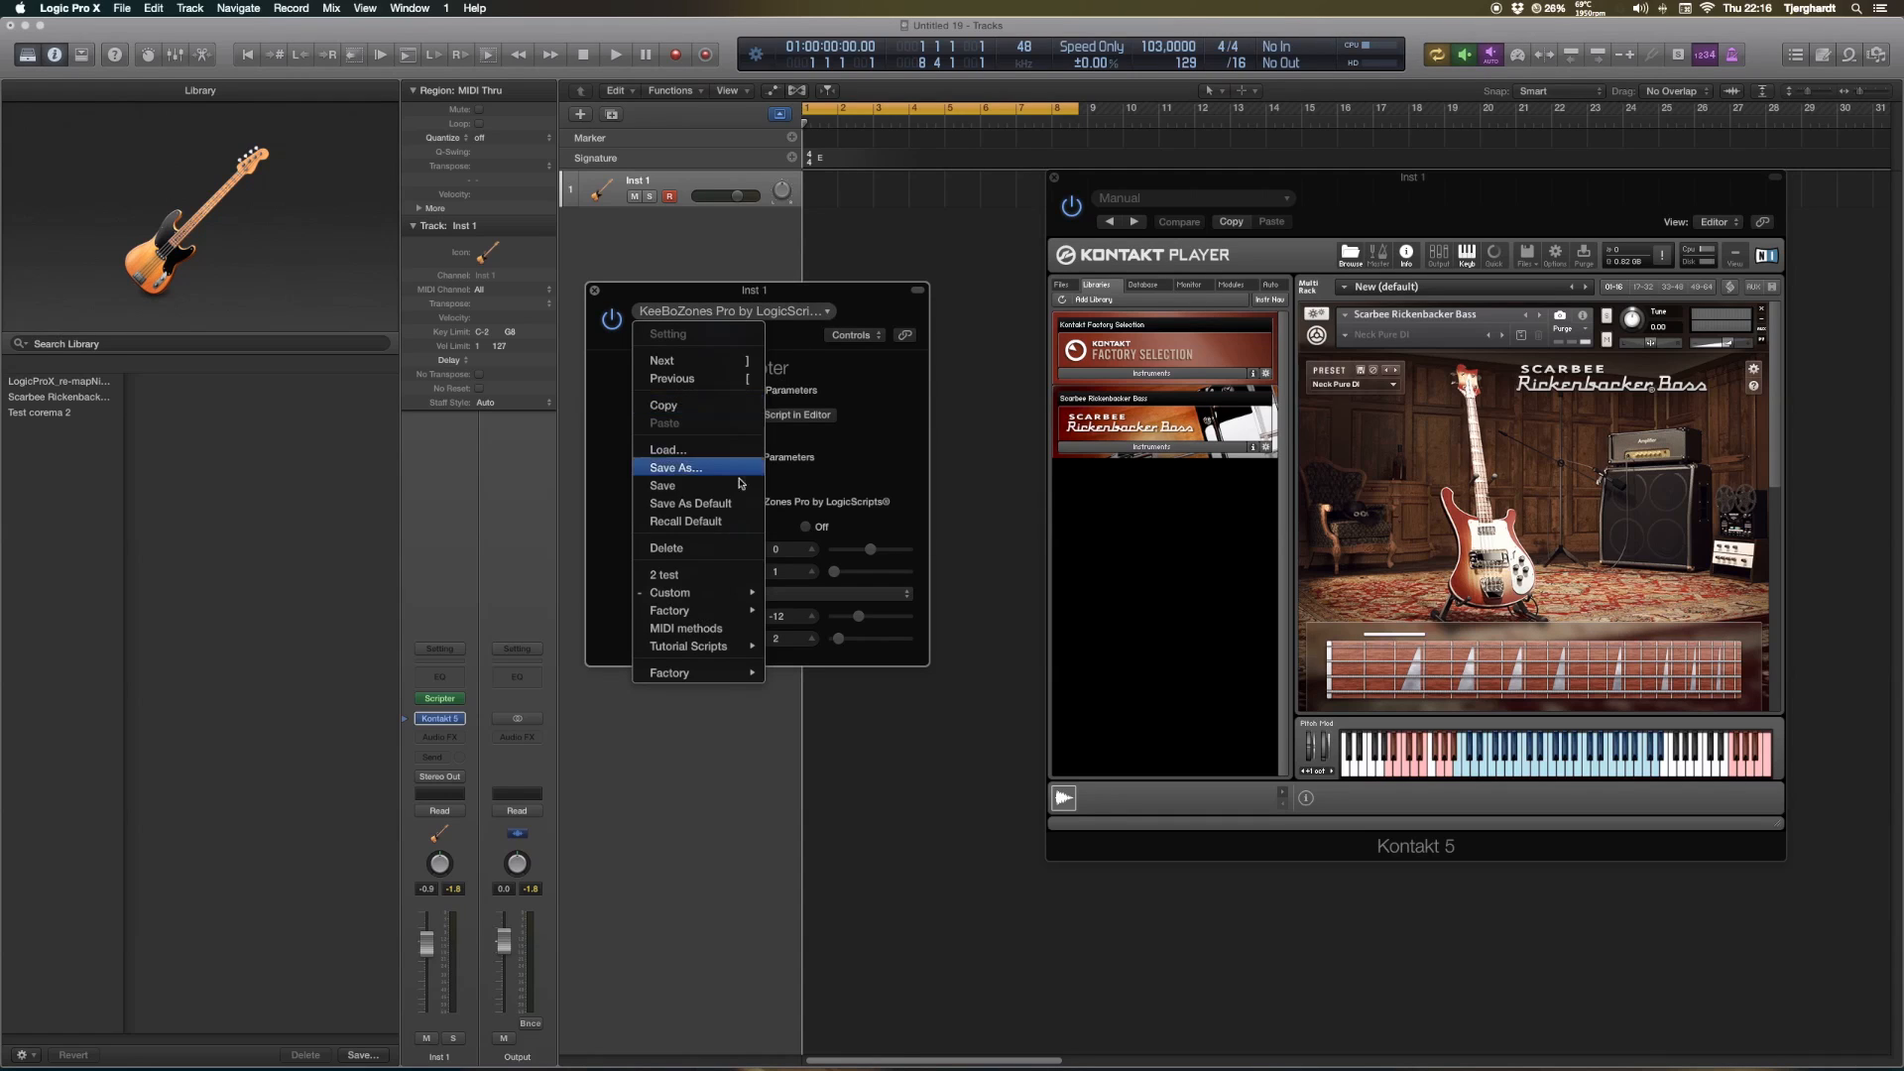
pyautogui.moveTo(730, 592)
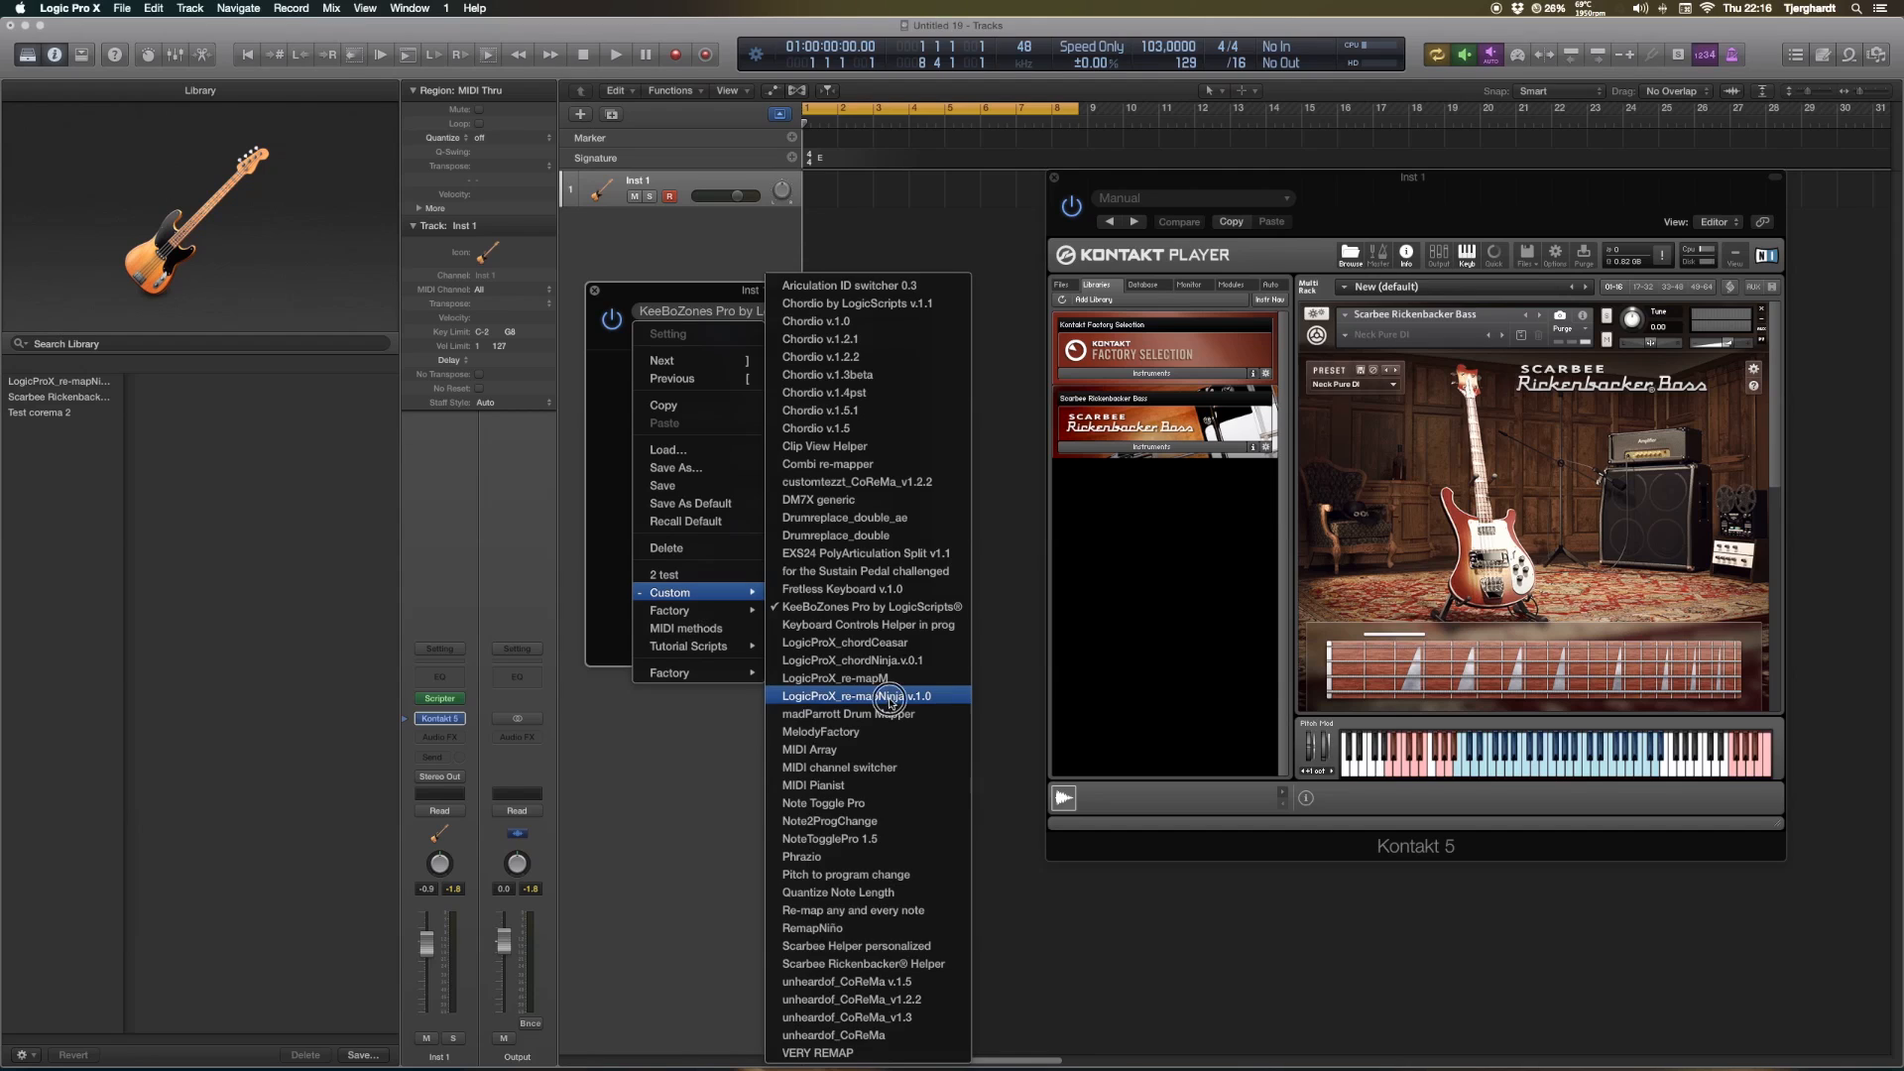
pyautogui.click(891, 697)
pyautogui.moveTo(850, 291); pyautogui.dragTo(973, 190)
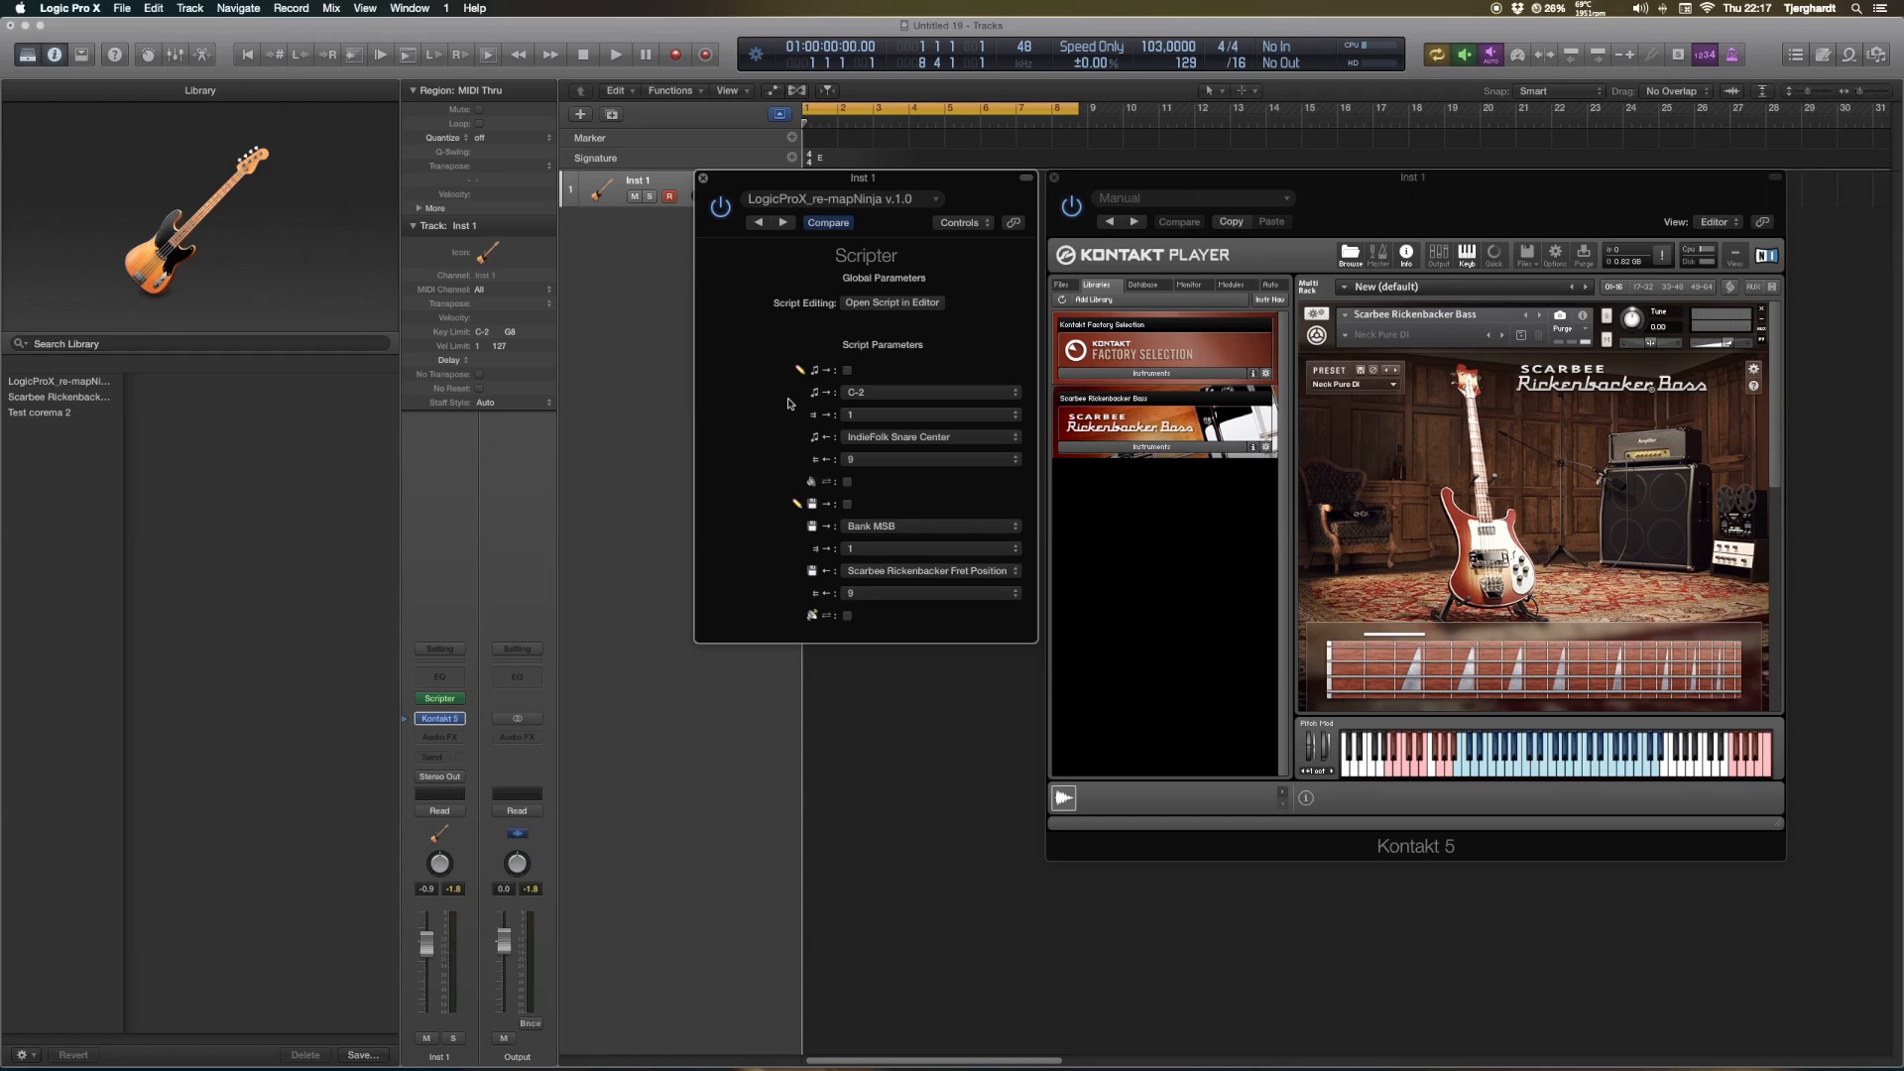
pyautogui.click(893, 303)
pyautogui.moveTo(526, 357); pyautogui.dragTo(543, 300)
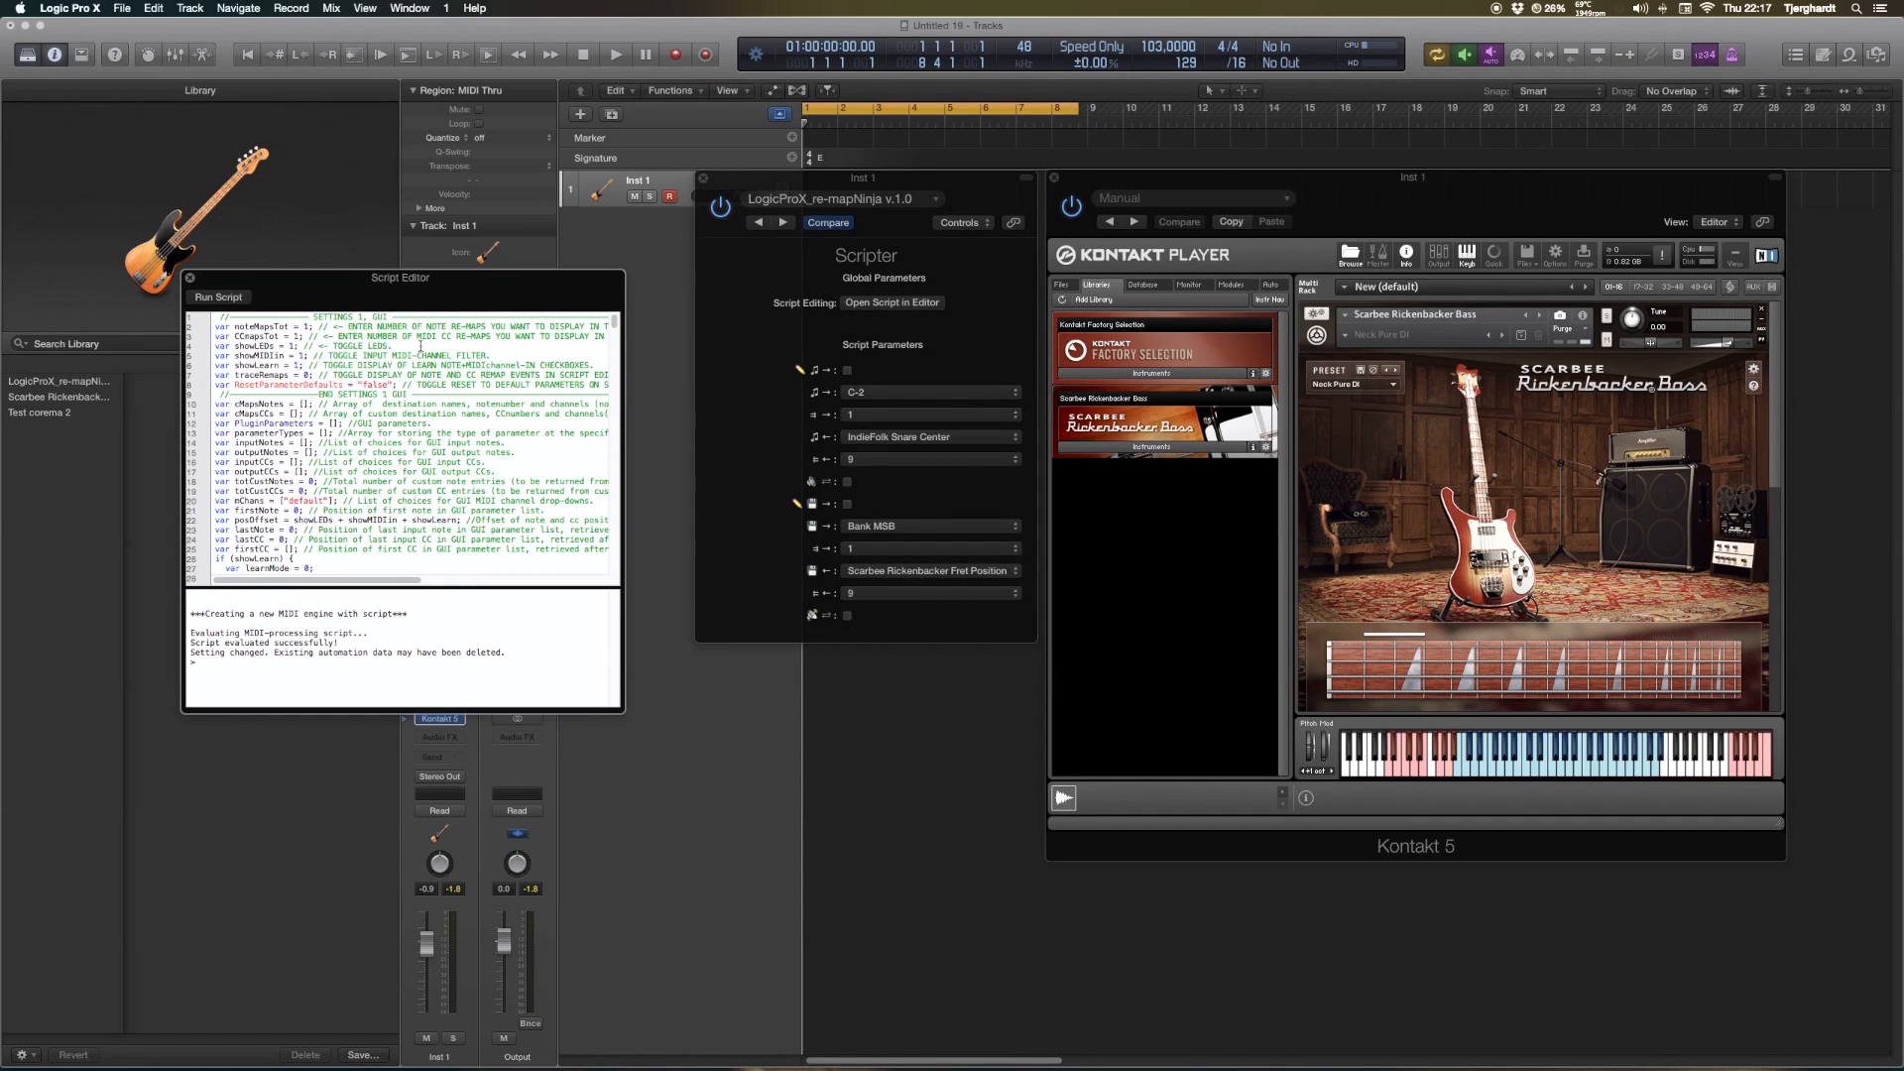
# Review the available destination notes for the note re-map and the noteMapsTot, CCmapsTot and showLEDs settings in the script
pyautogui.click(864, 437)
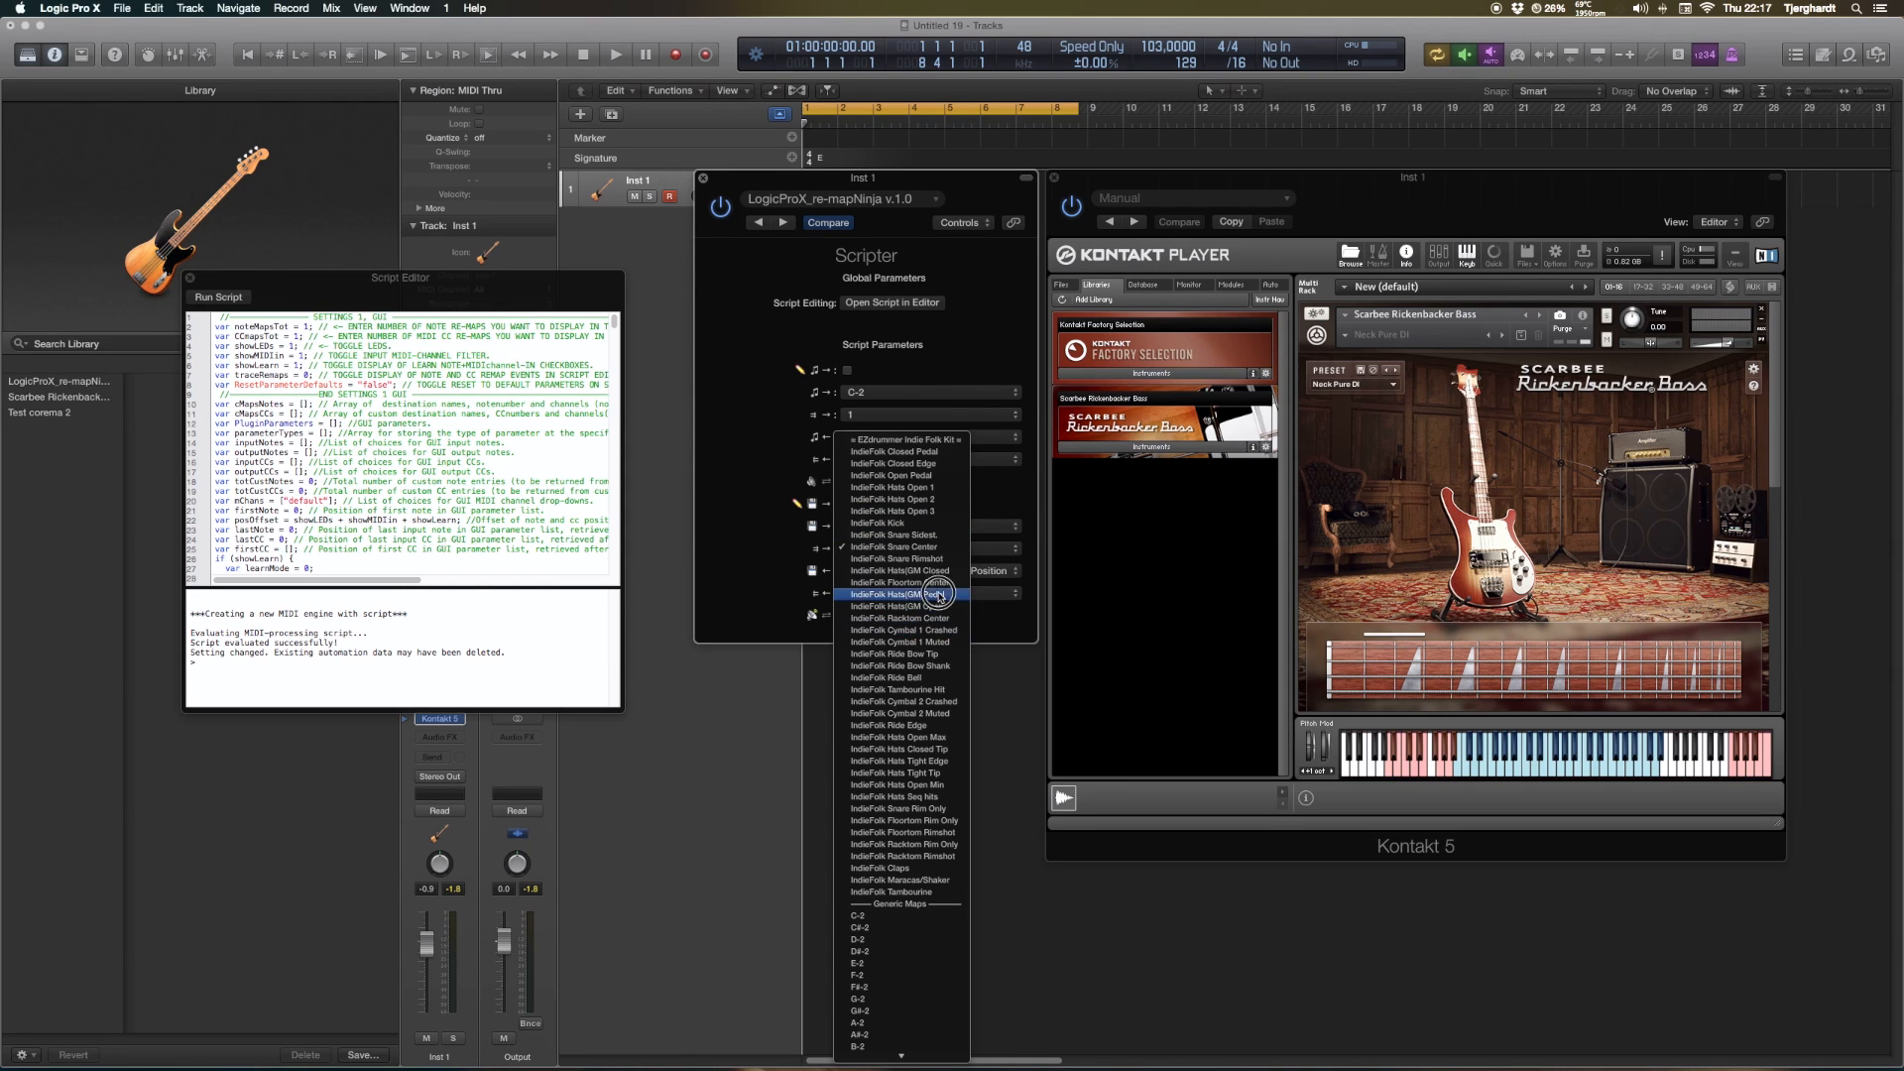
pyautogui.click(982, 363)
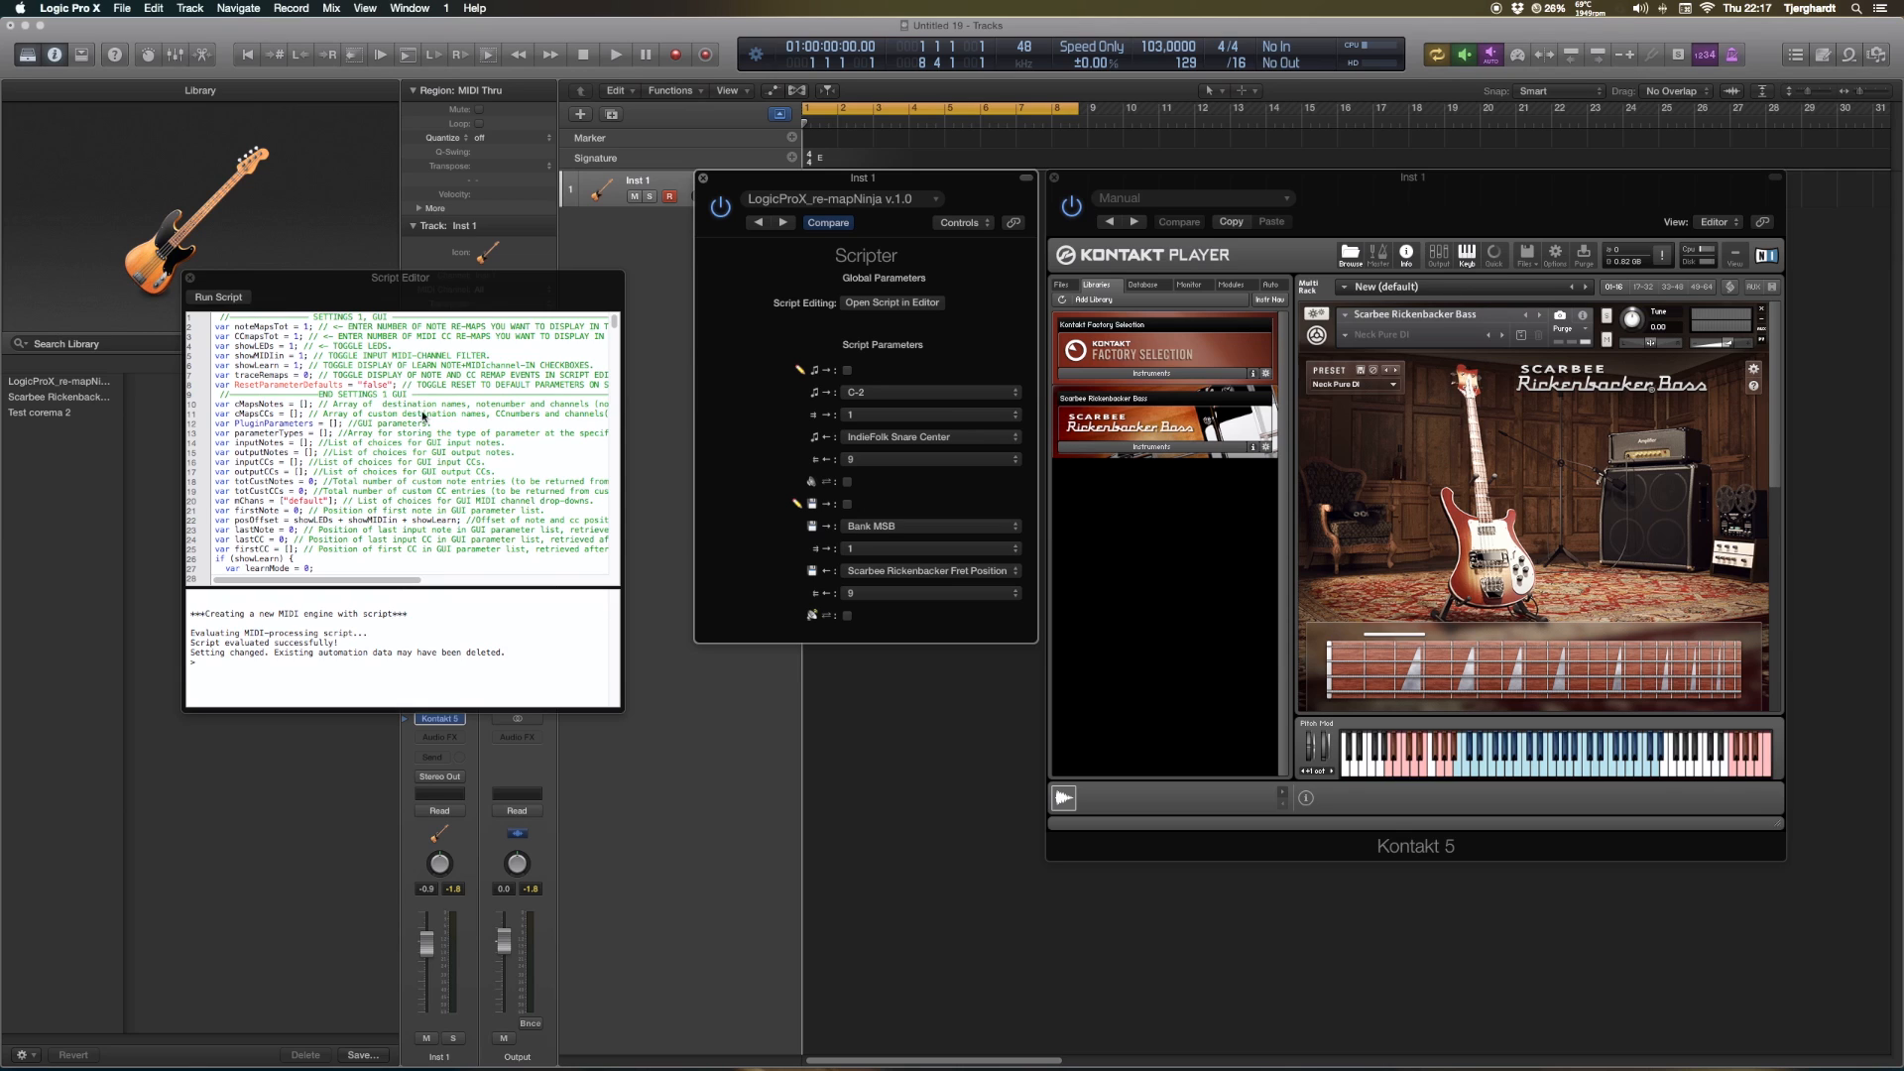
pyautogui.click(305, 326)
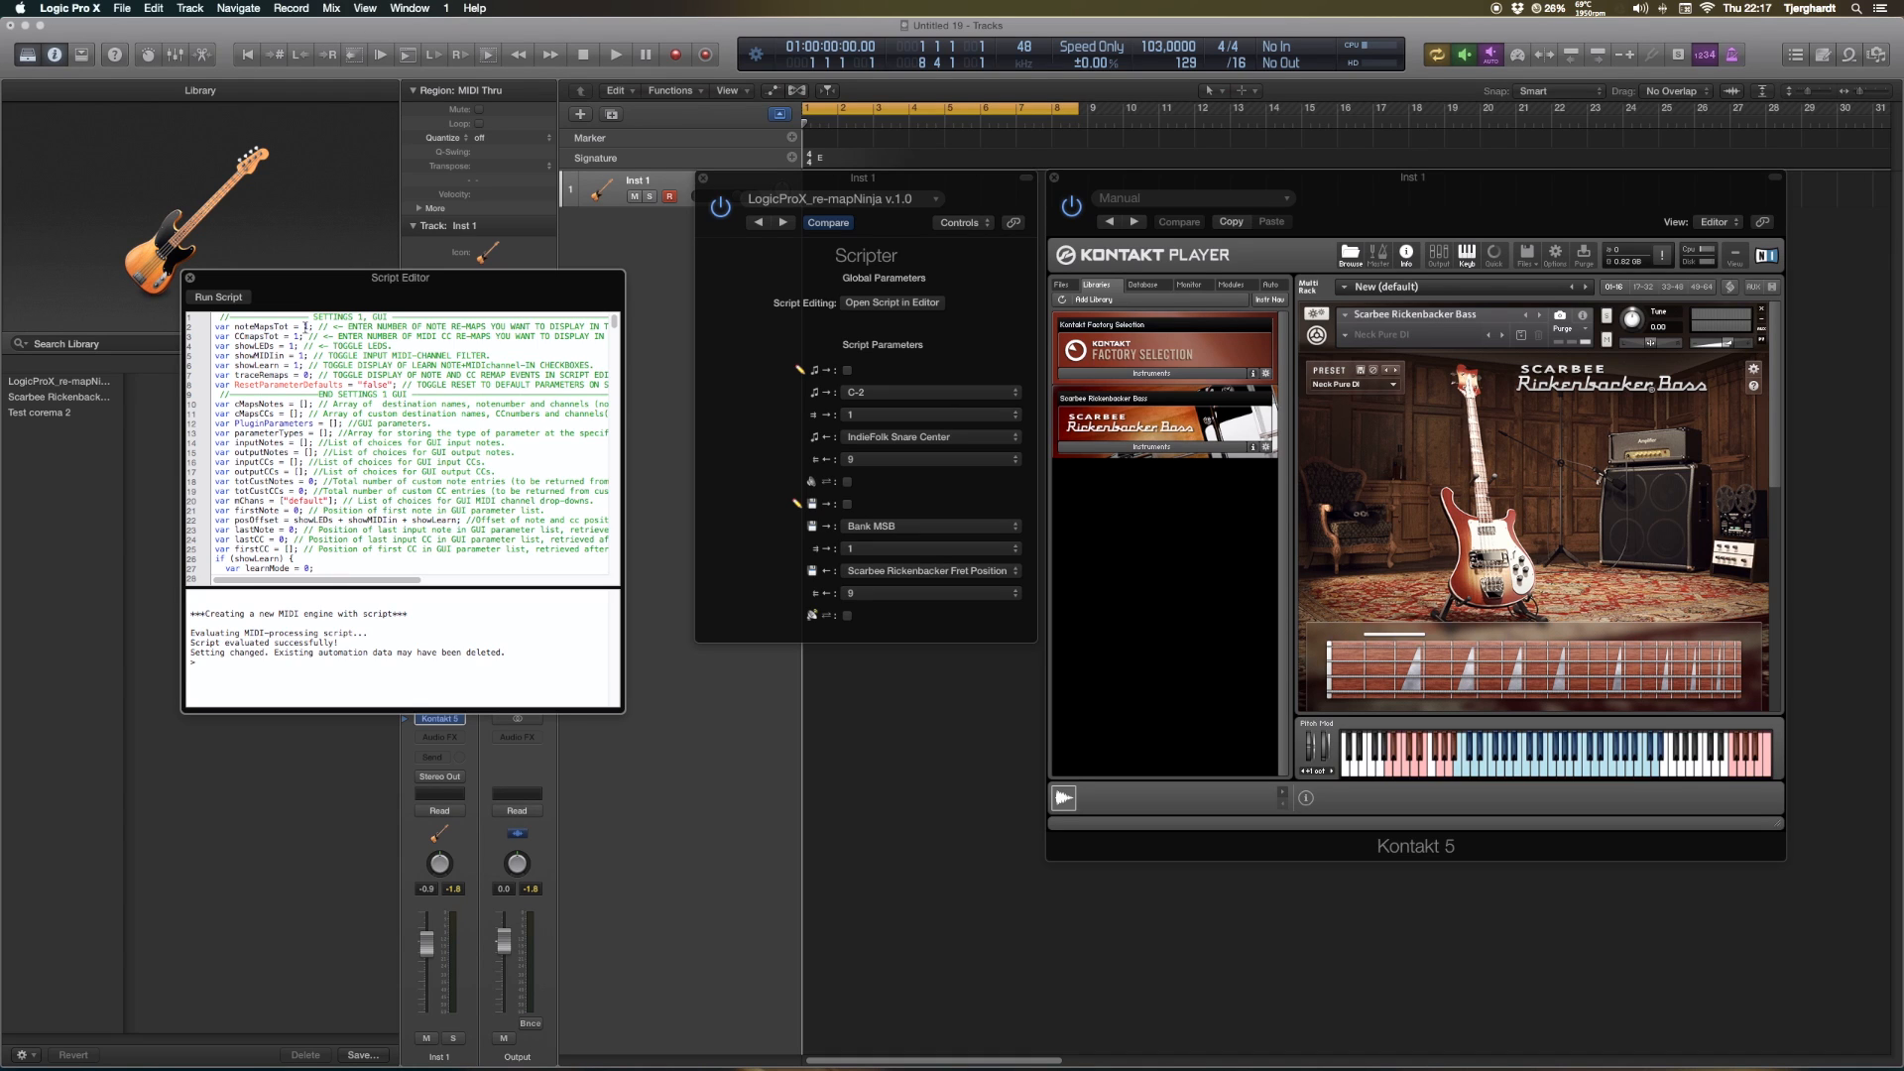
pyautogui.click(307, 326)
pyautogui.click(296, 336)
pyautogui.doubleClick(297, 336)
pyautogui.doubleClick(291, 346)
pyautogui.click(800, 472)
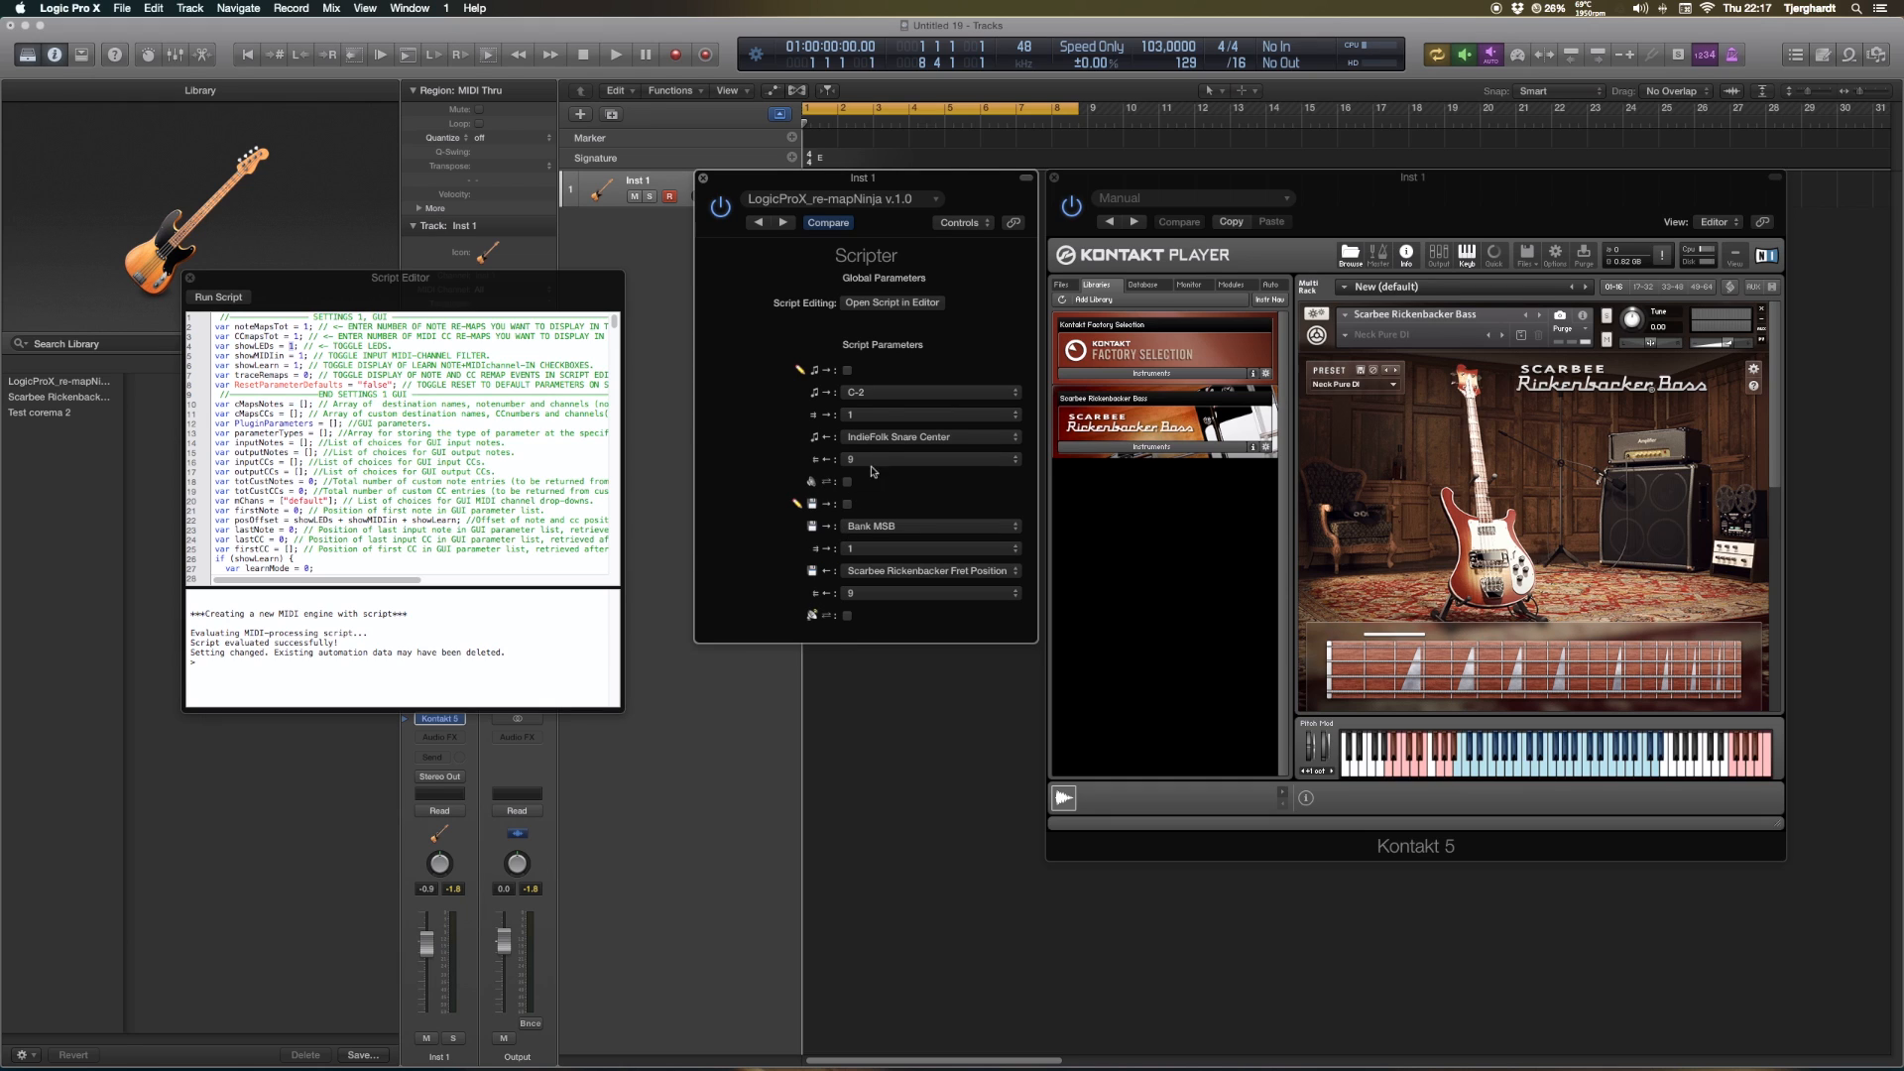
# Set the note re-map's input note to E1 in the re-mapNinja parameters
pyautogui.click(875, 394)
pyautogui.scroll(-3, 864, 791)
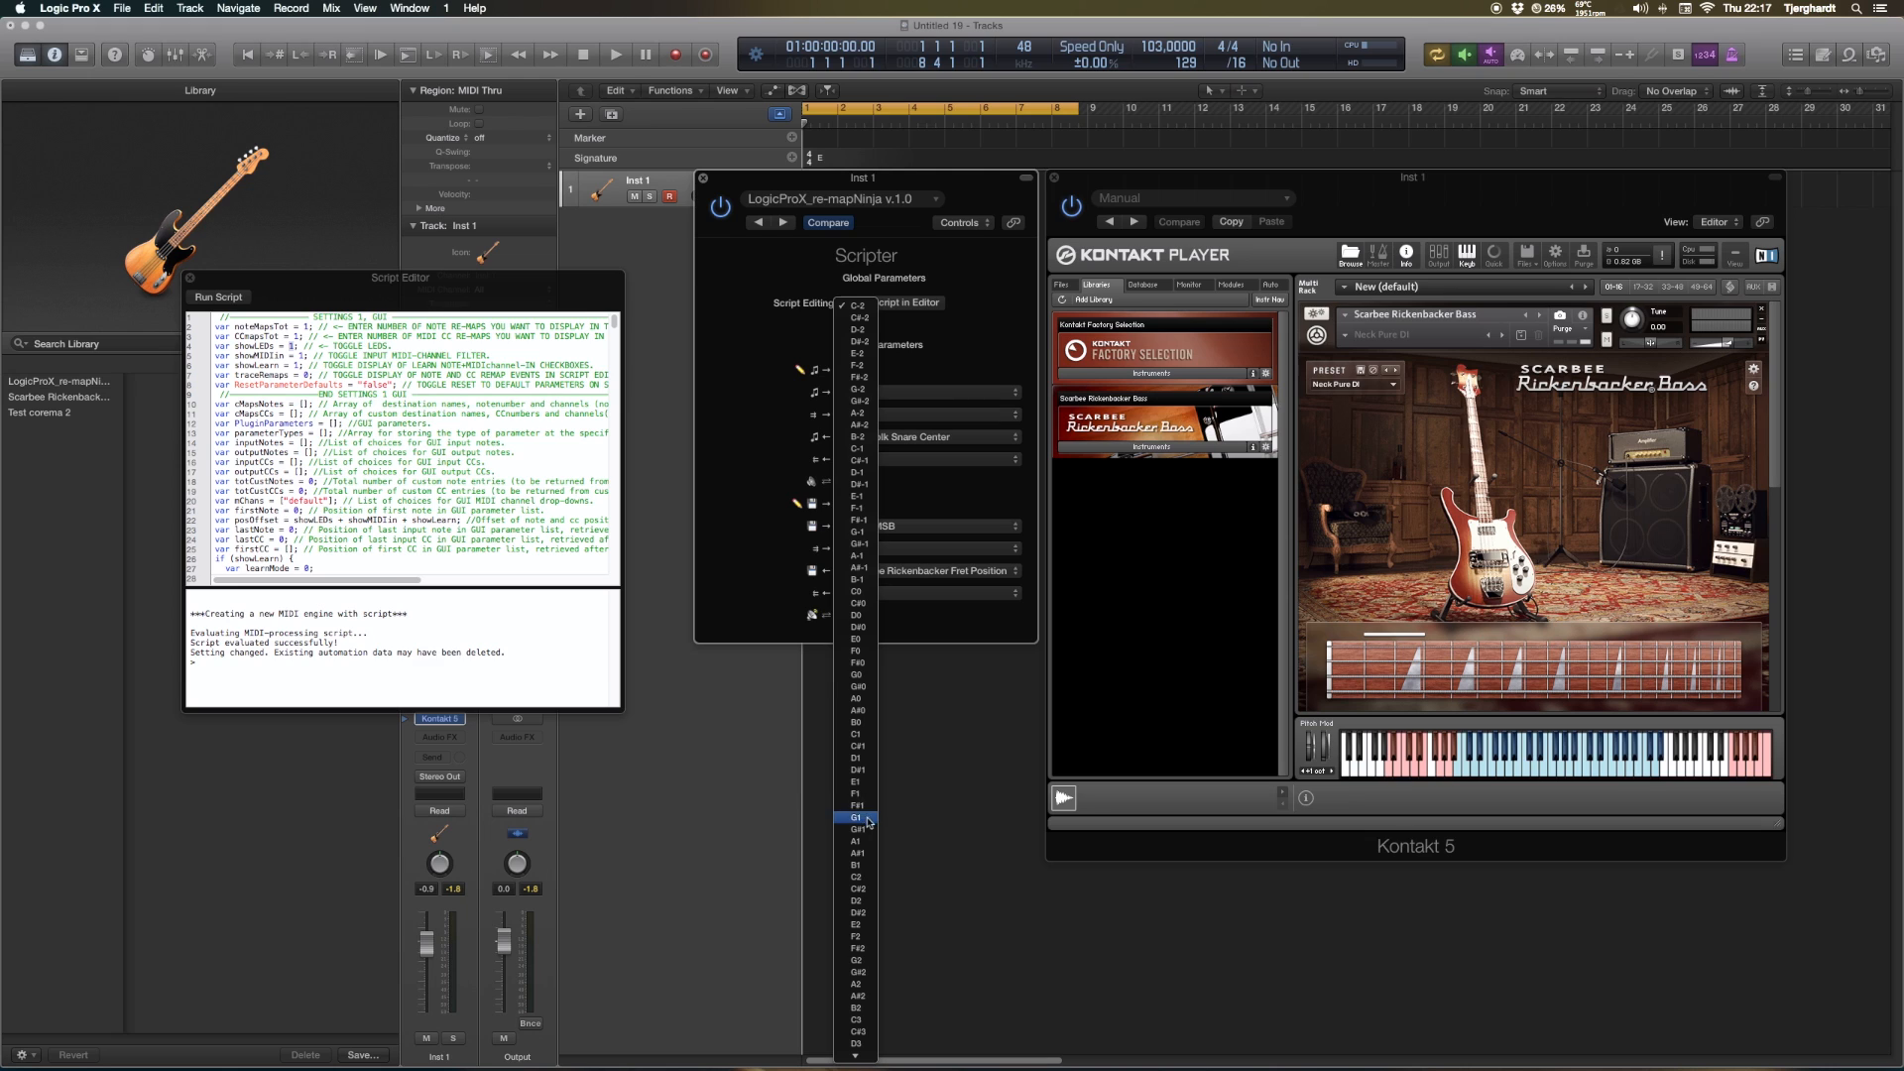
pyautogui.press('Escape')
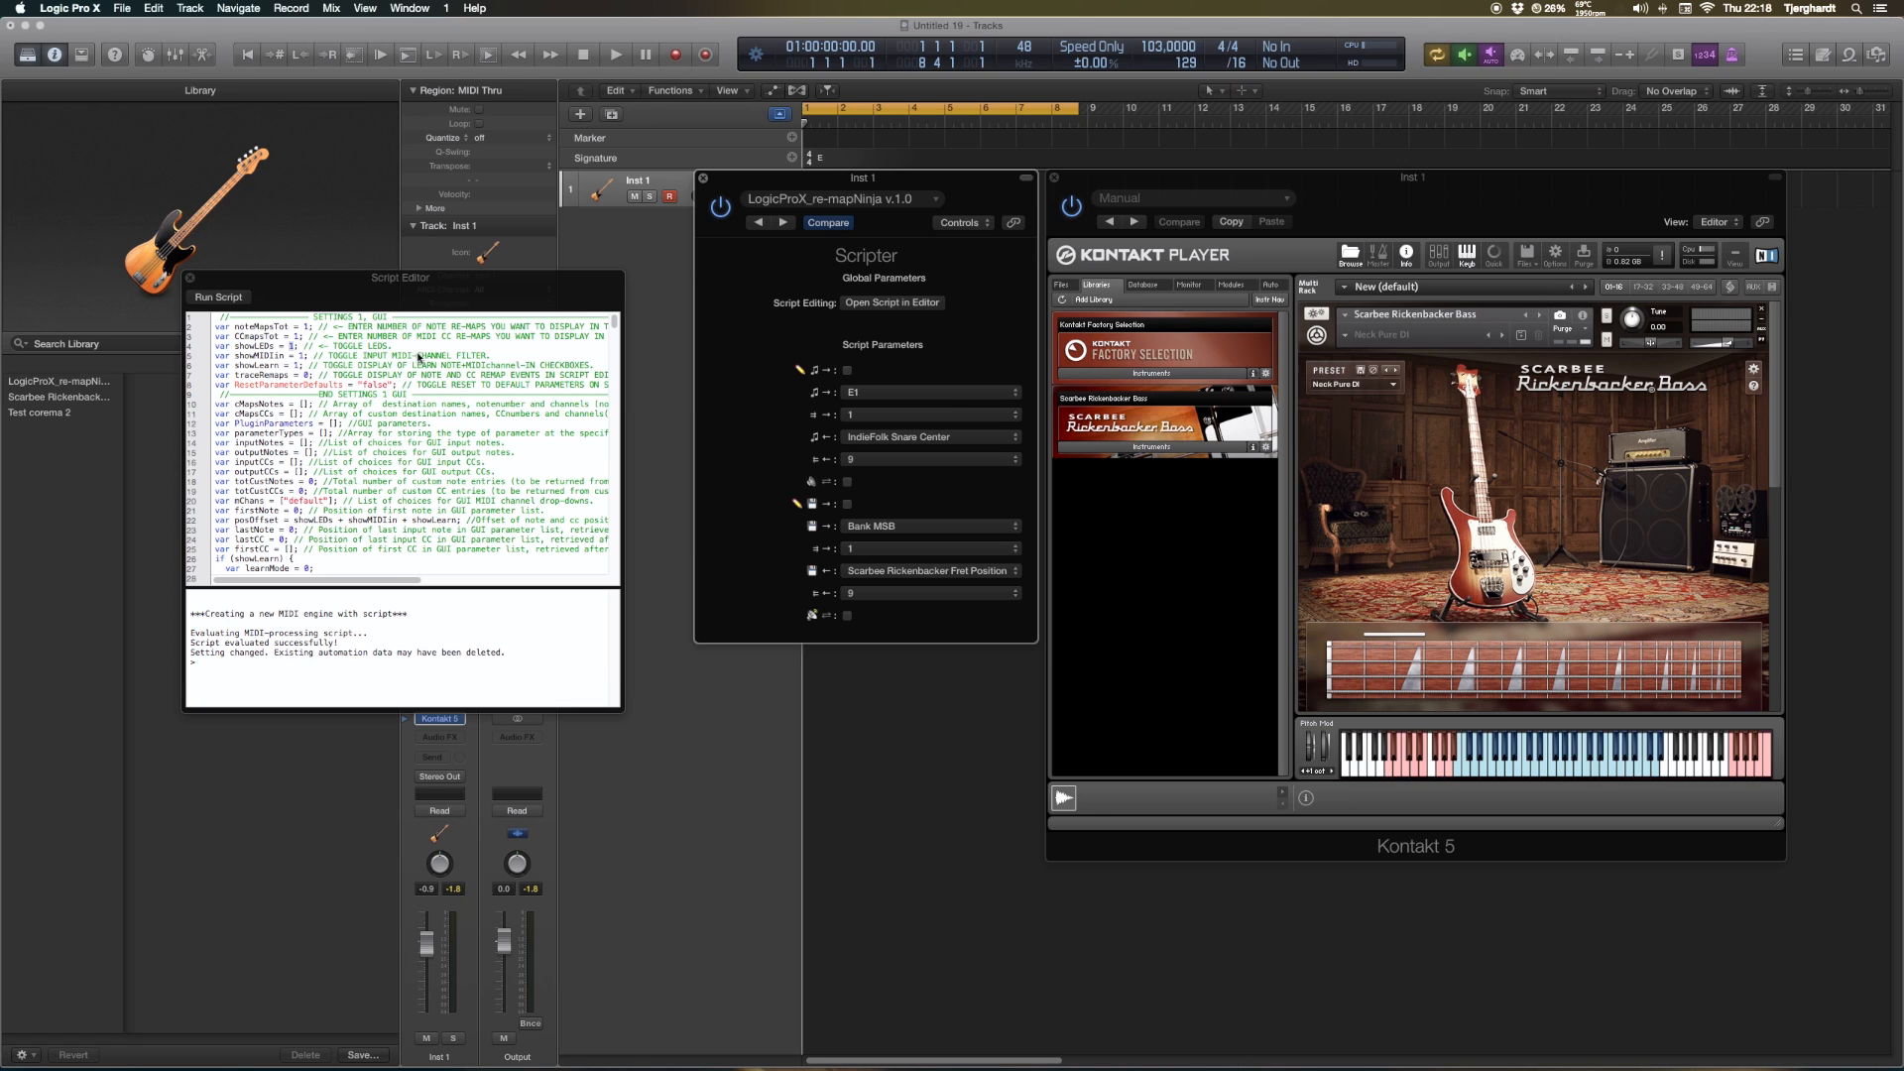
# Review the showMIDIin setting in the script and the available input MIDI channels for the note re-map
pyautogui.click(498, 361)
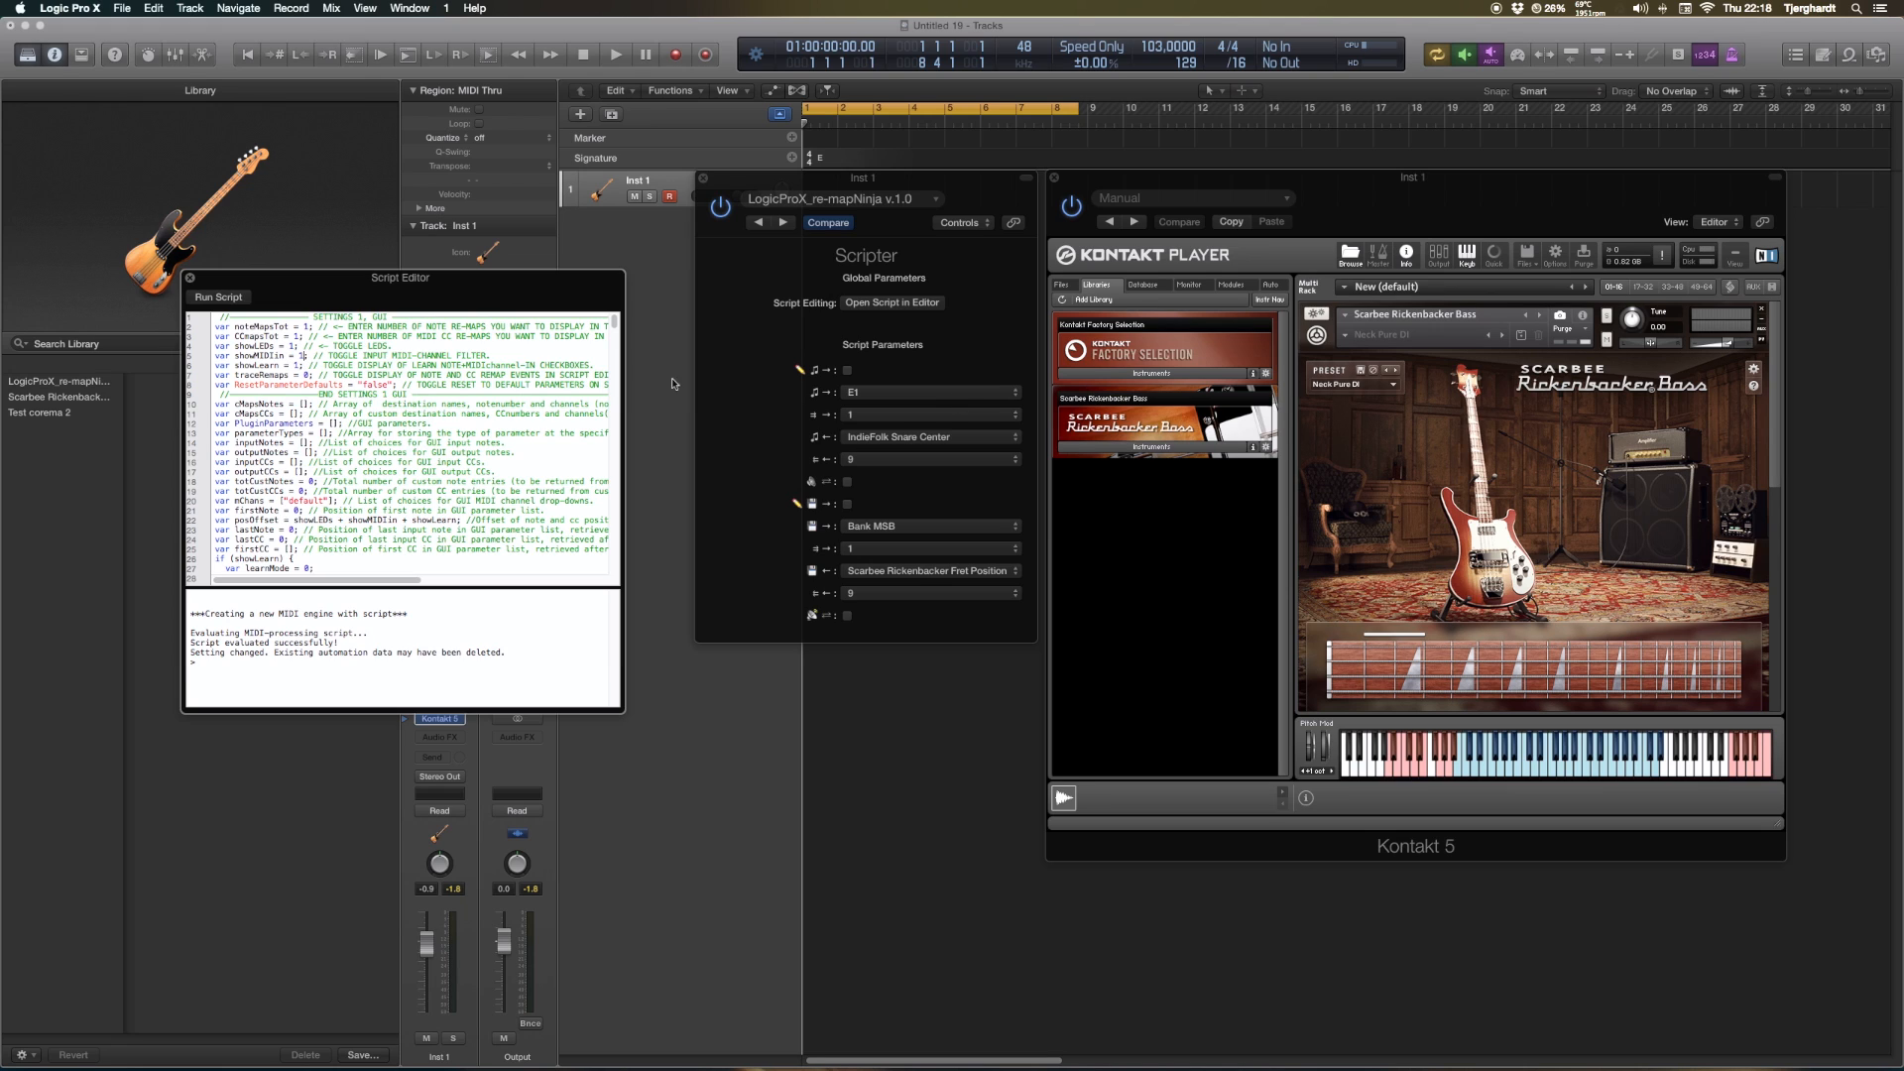
pyautogui.click(917, 416)
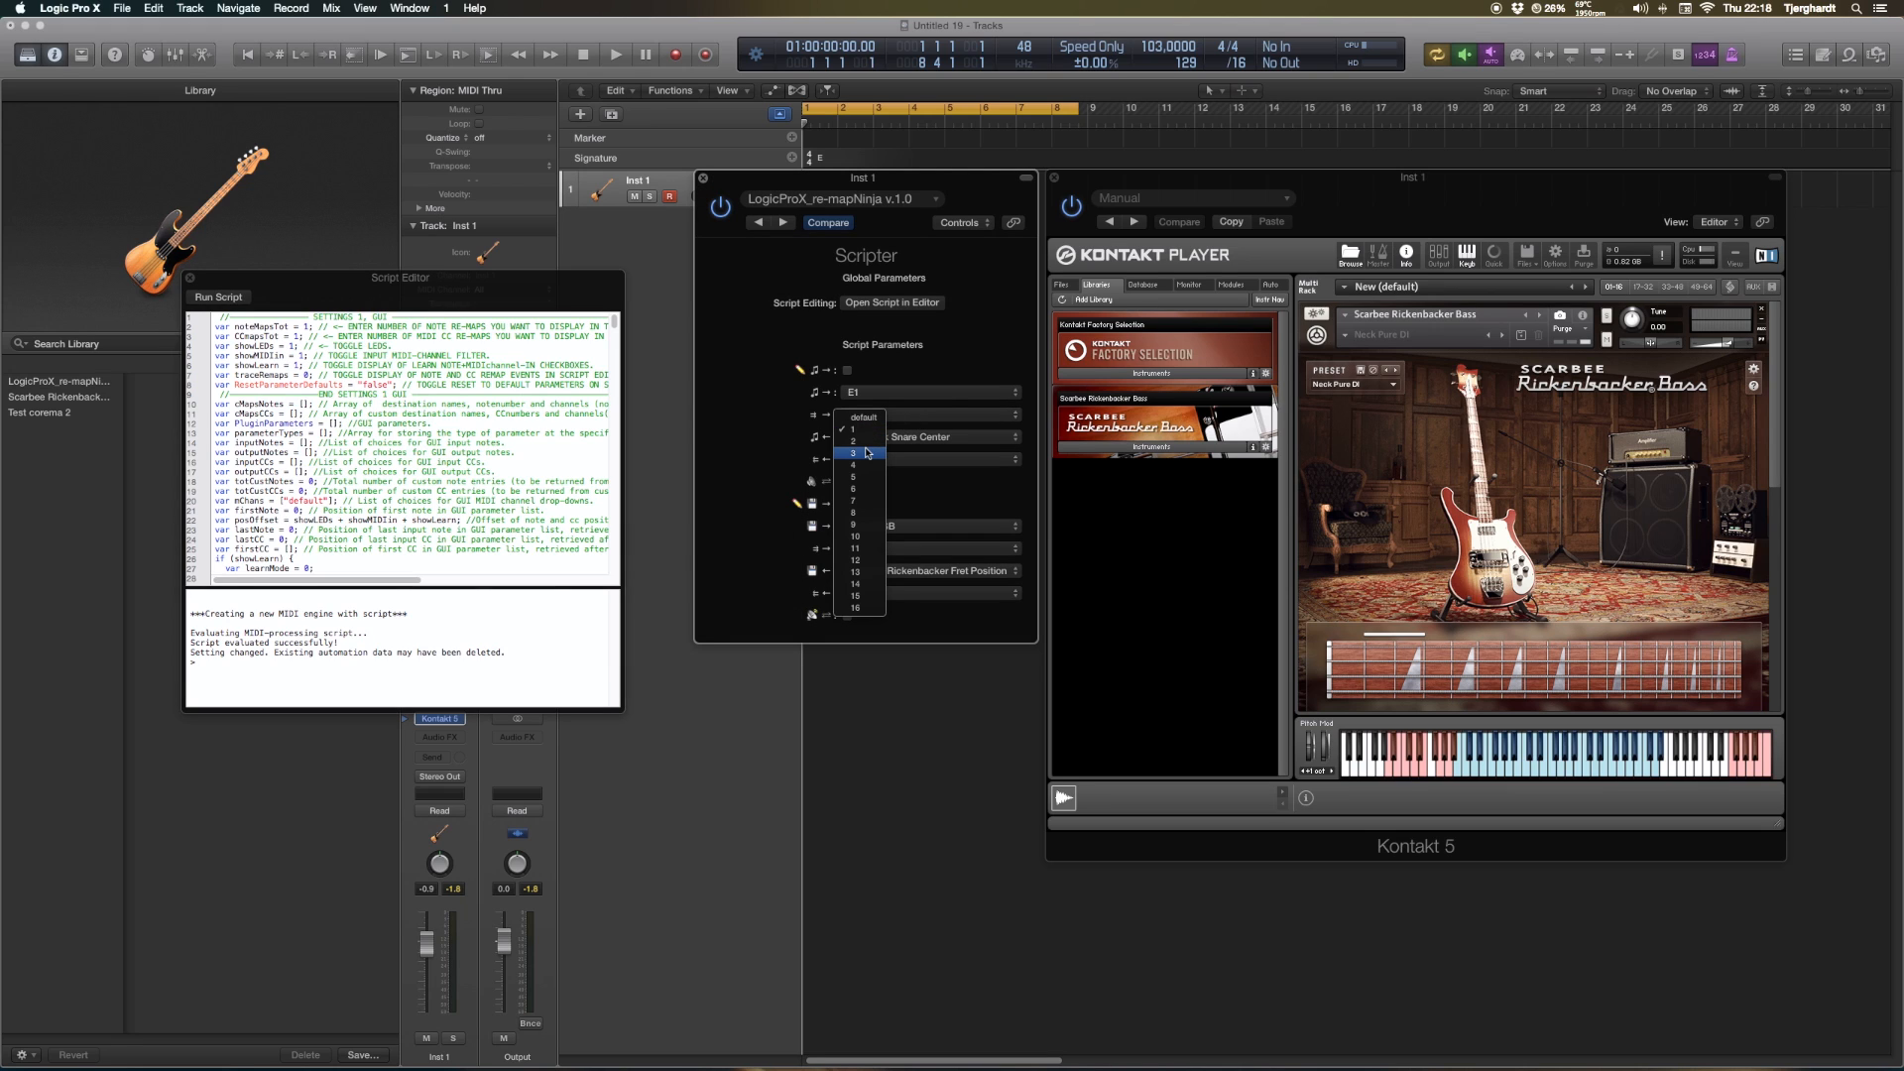
pyautogui.click(912, 380)
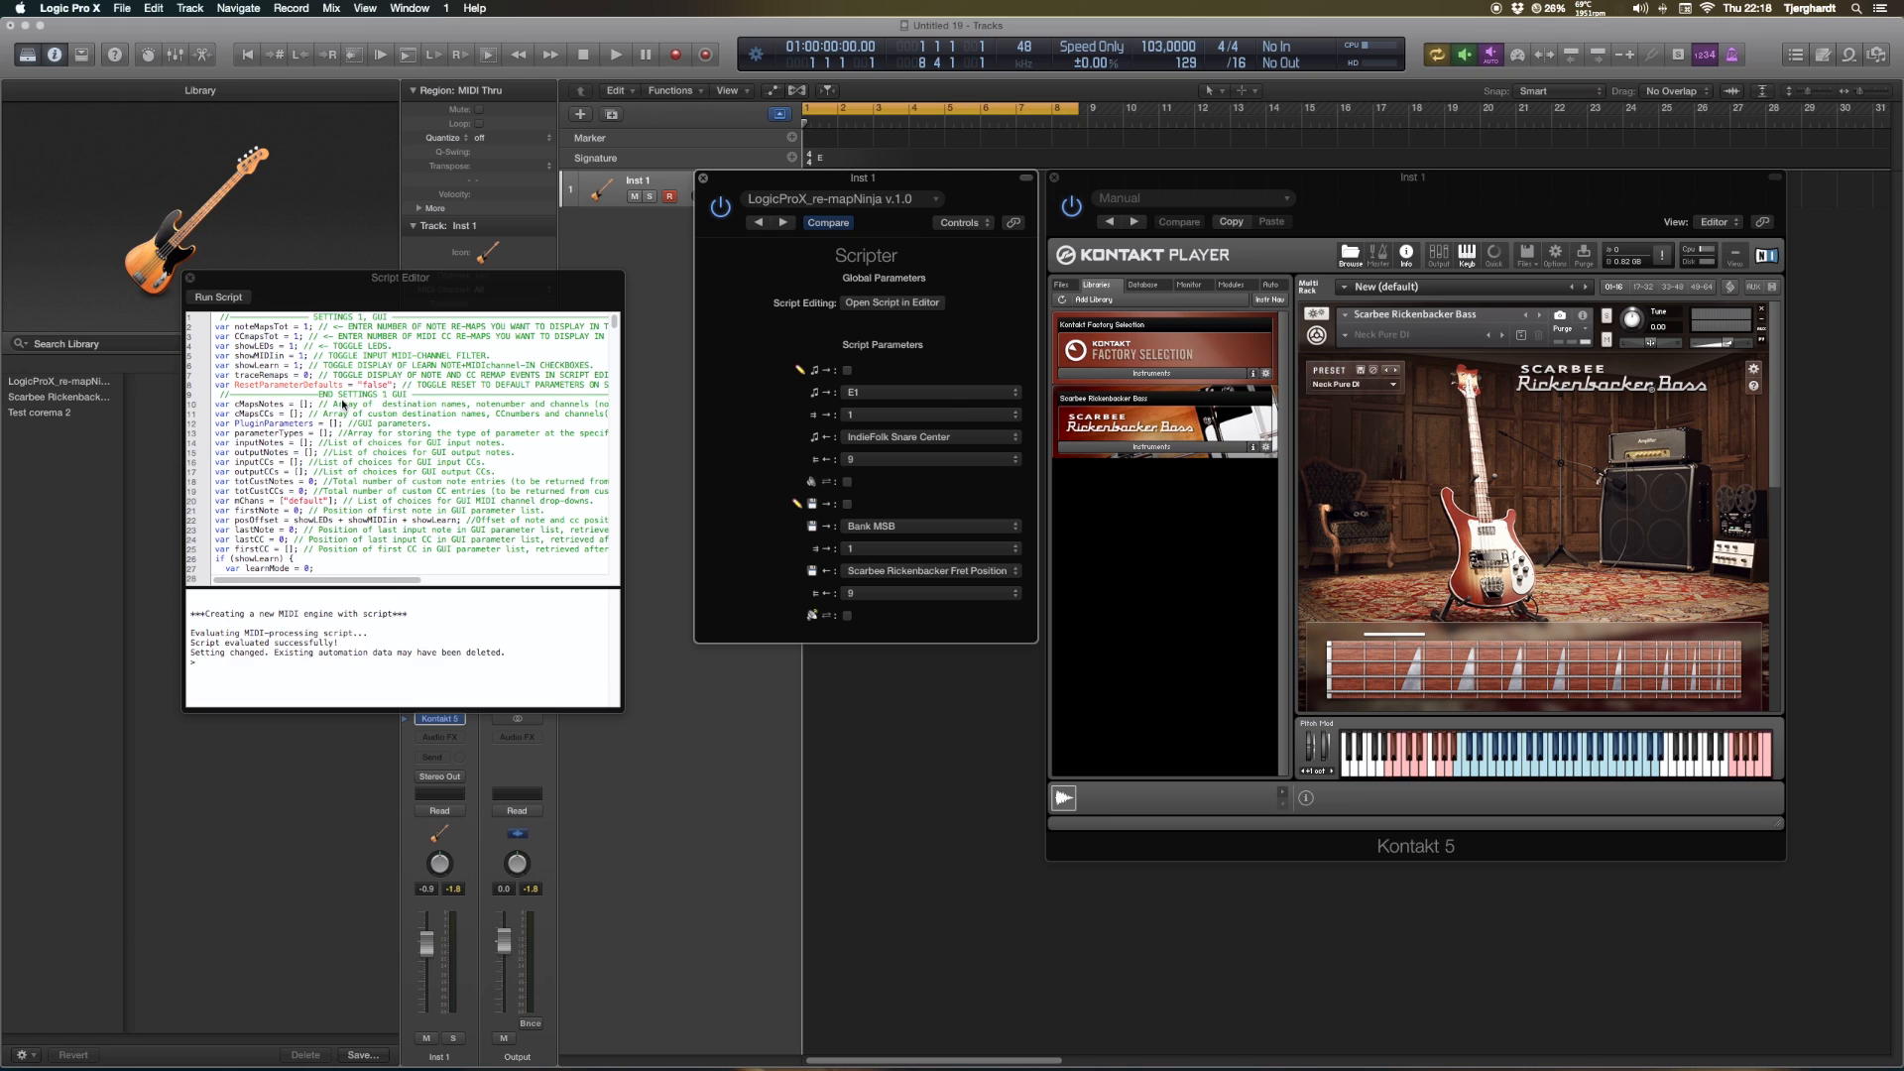
pyautogui.click(928, 418)
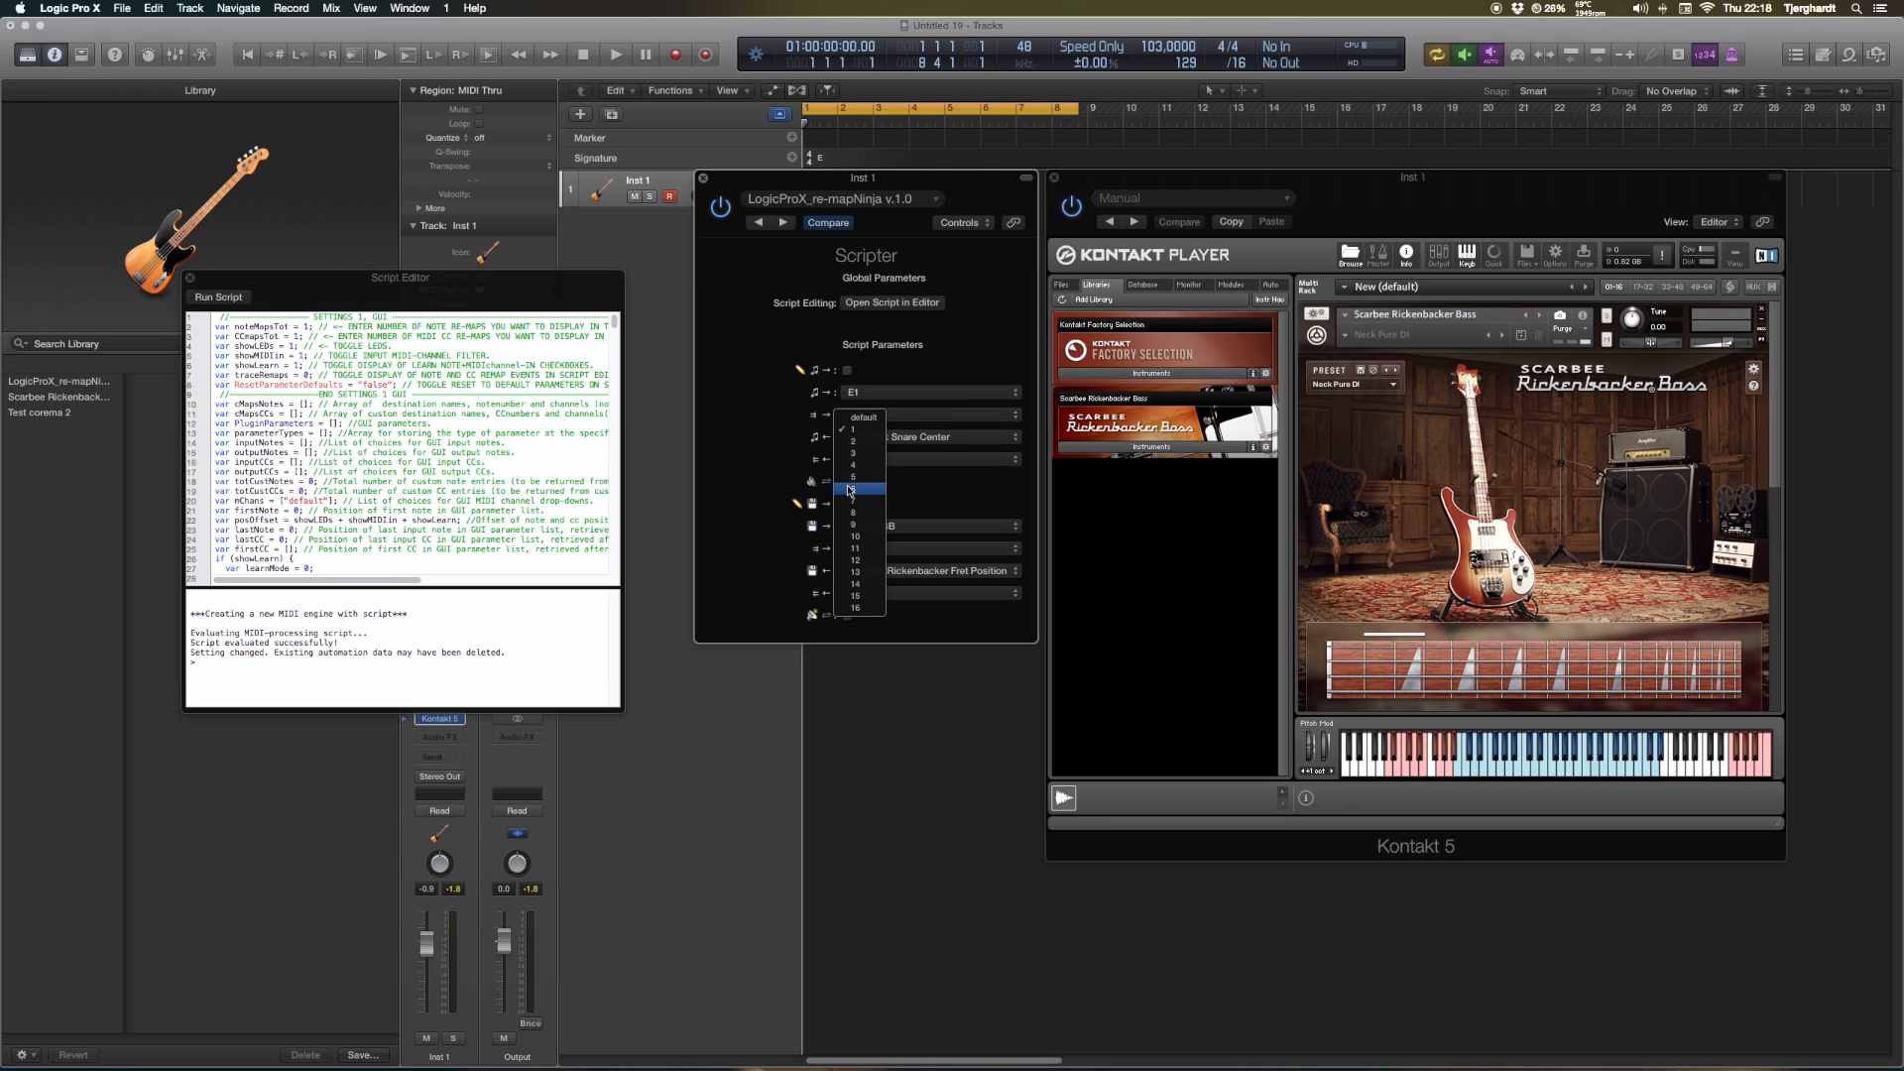
pyautogui.click(790, 439)
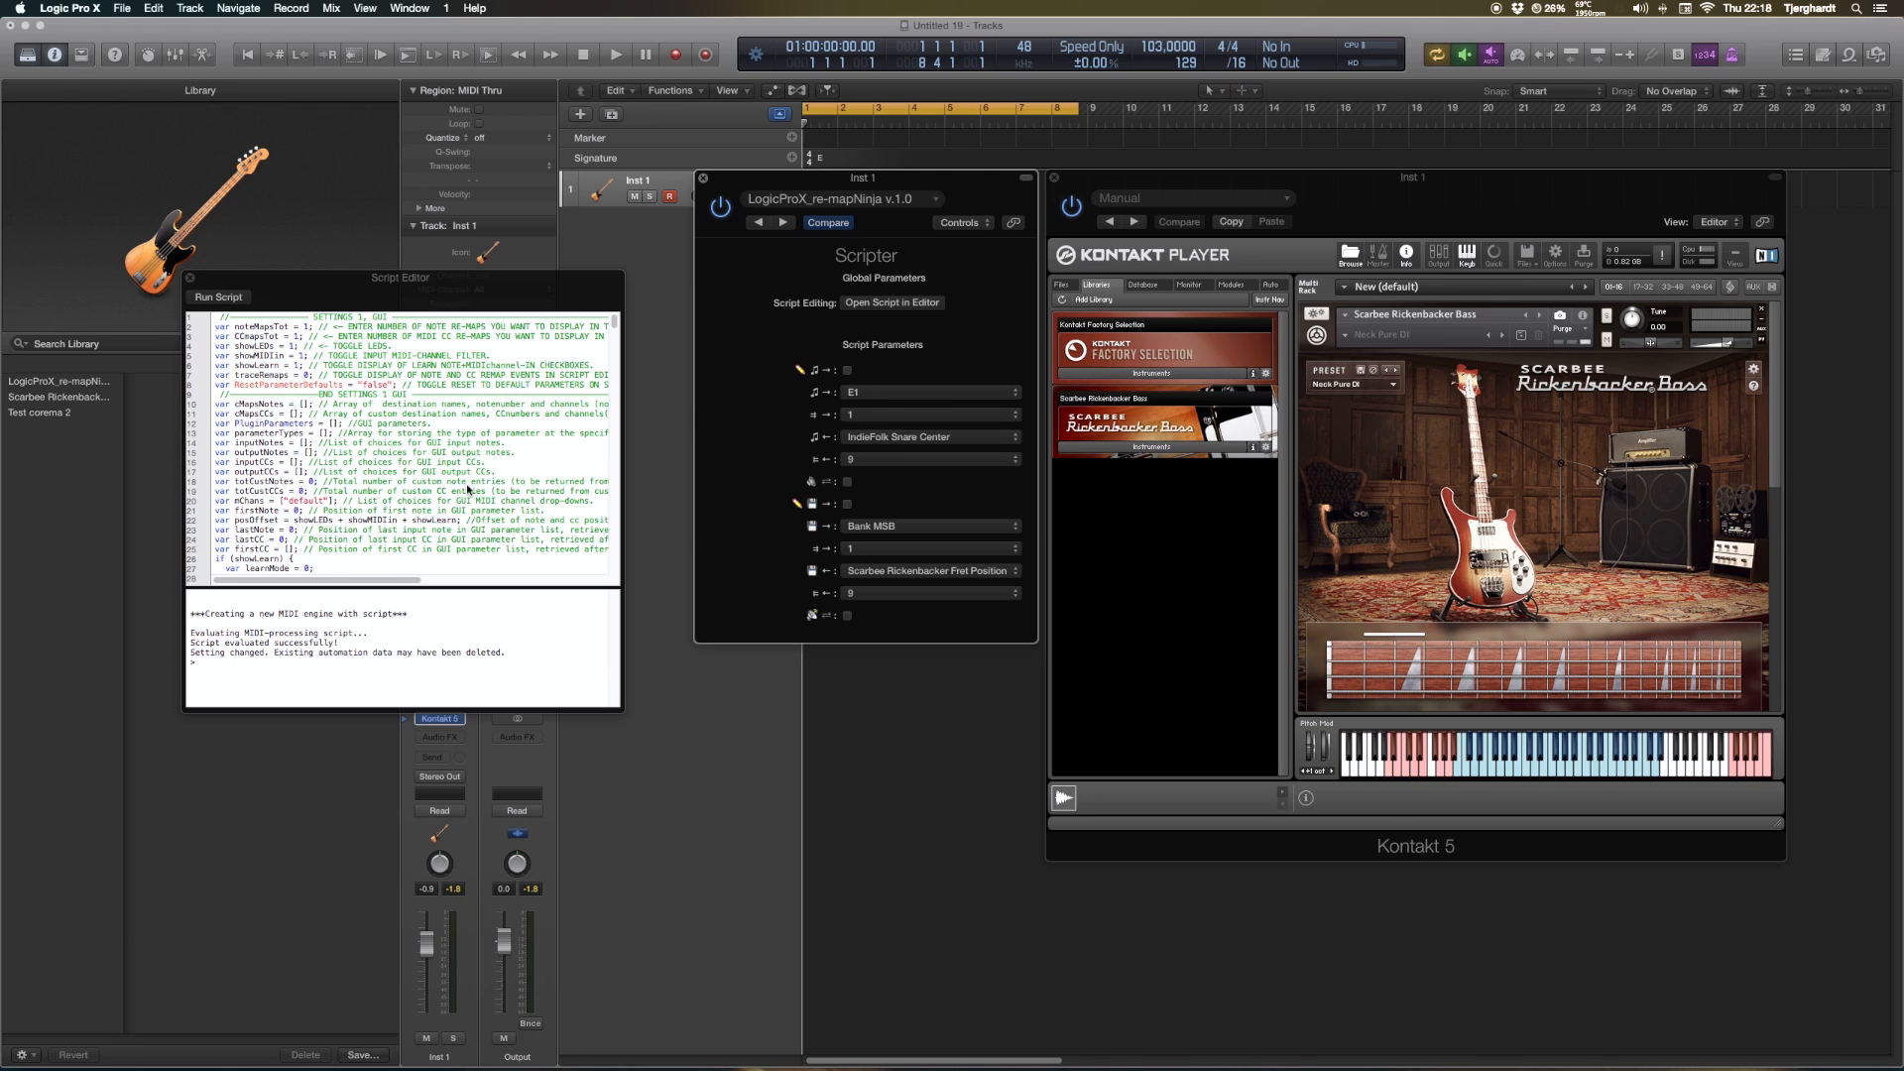
# Examine the traceRemaps setting in the script and highlight the messages in the script console
pyautogui.scroll(-1, 468, 488)
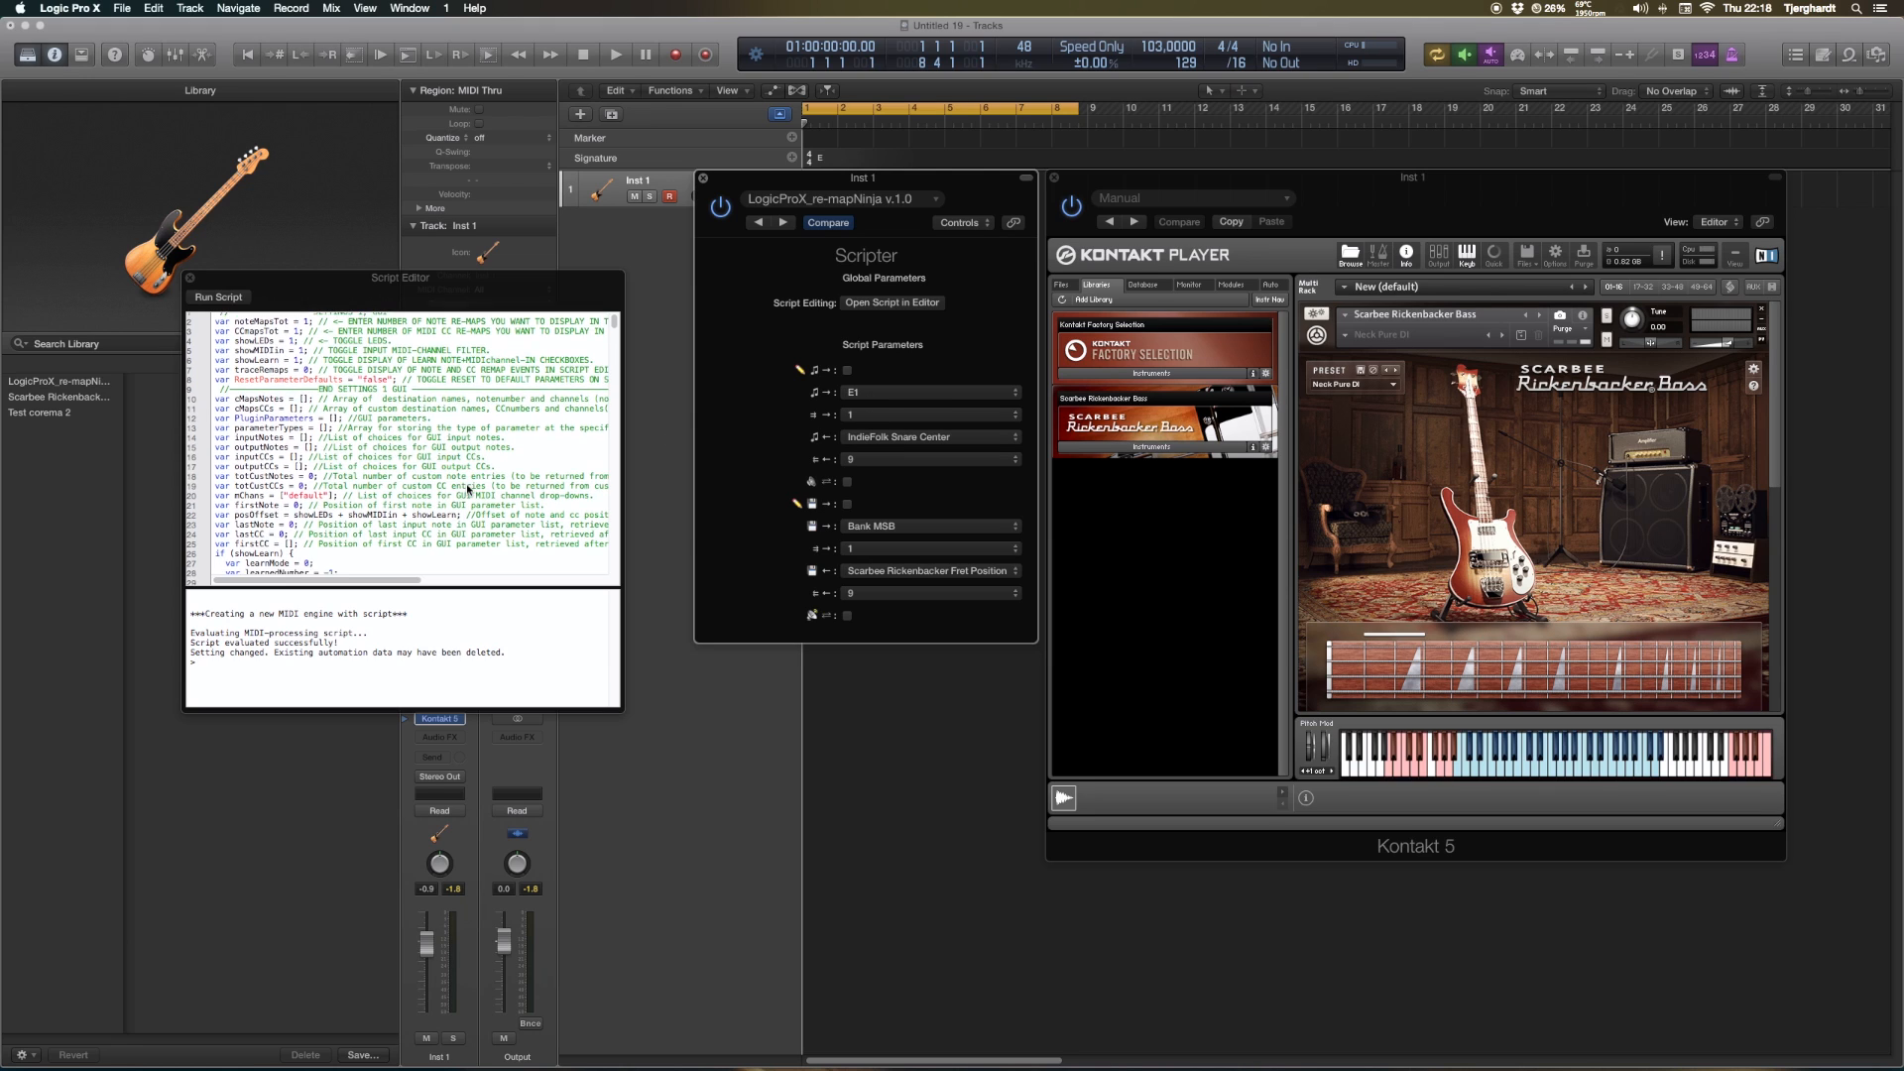
pyautogui.click(303, 371)
pyautogui.moveTo(305, 371); pyautogui.dragTo(310, 372)
pyautogui.moveTo(527, 663); pyautogui.dragTo(179, 603)
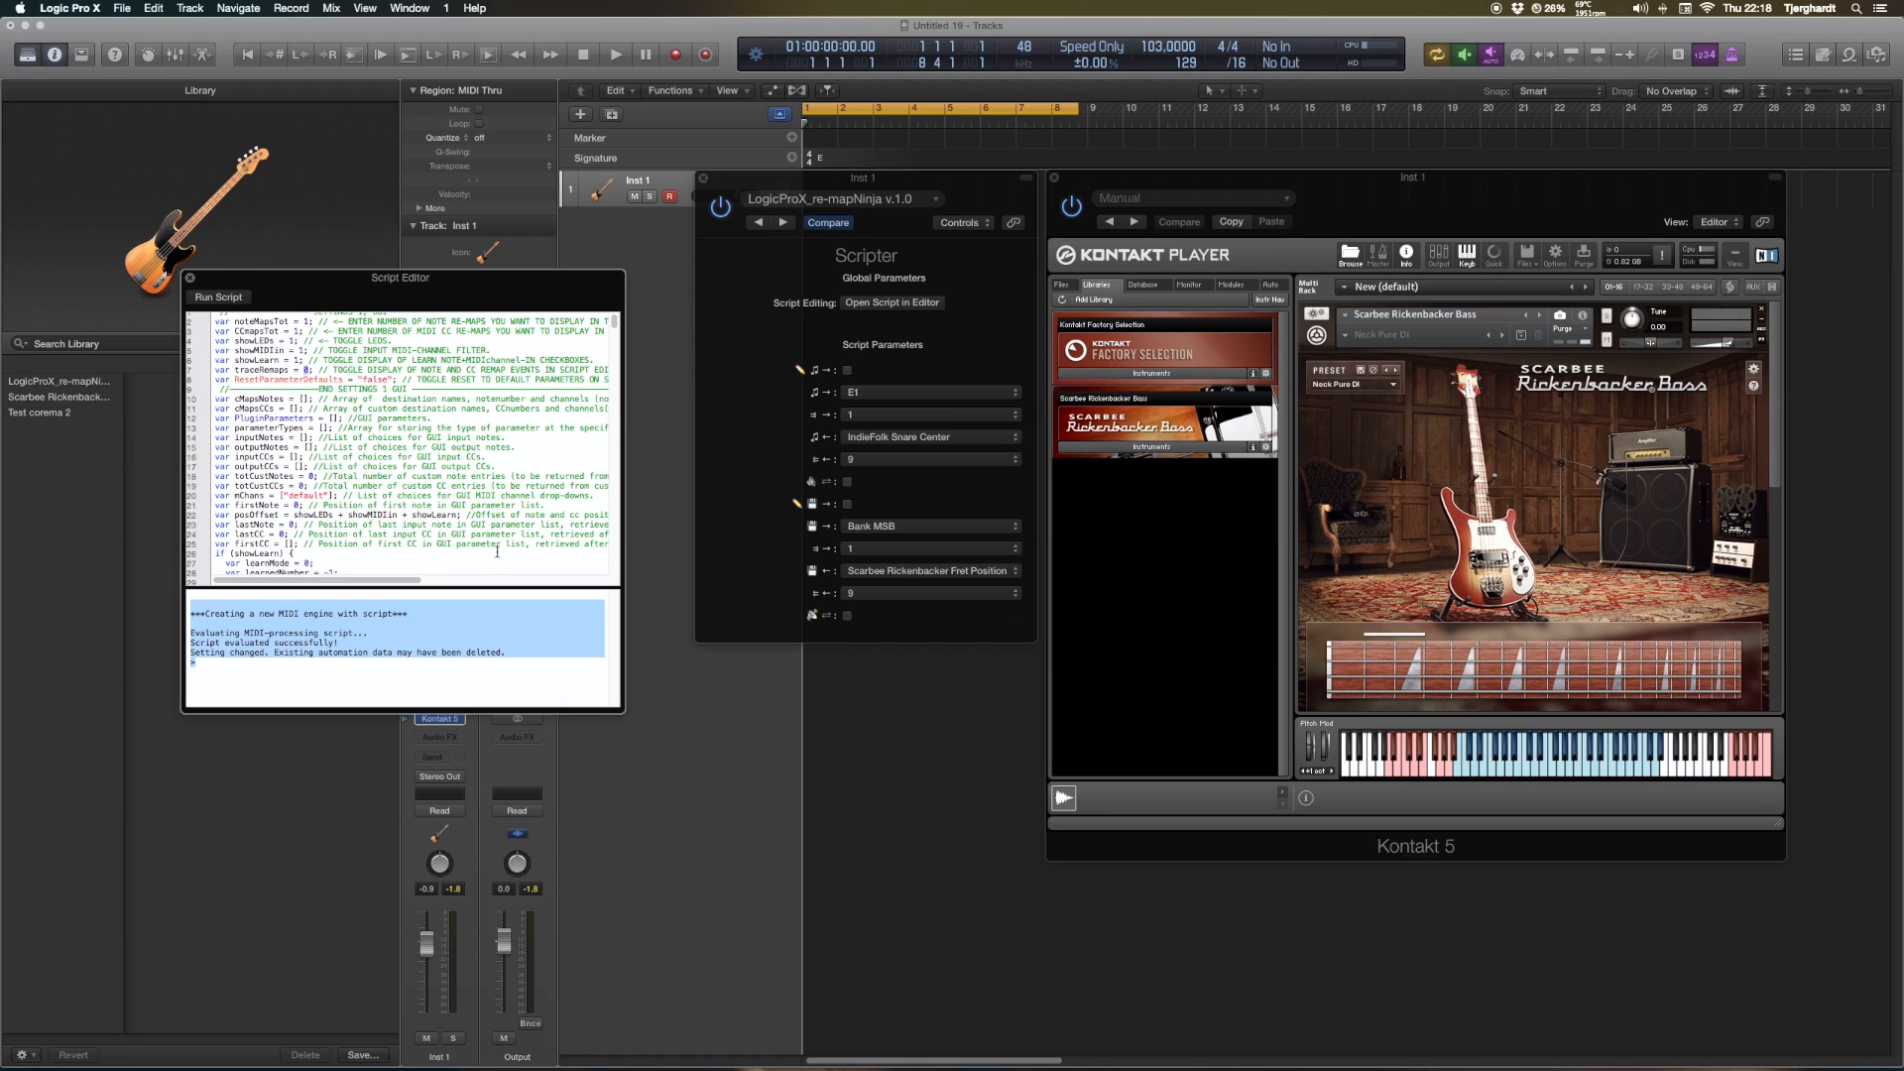
# Look through the IndieFolk customEntryNote lines in the script's SETTINGS 2, CUSTOM OUTPUT MAPS section
pyautogui.scroll(-8, 375, 488)
pyautogui.scroll(2, 375, 490)
pyautogui.scroll(-3, 456, 468)
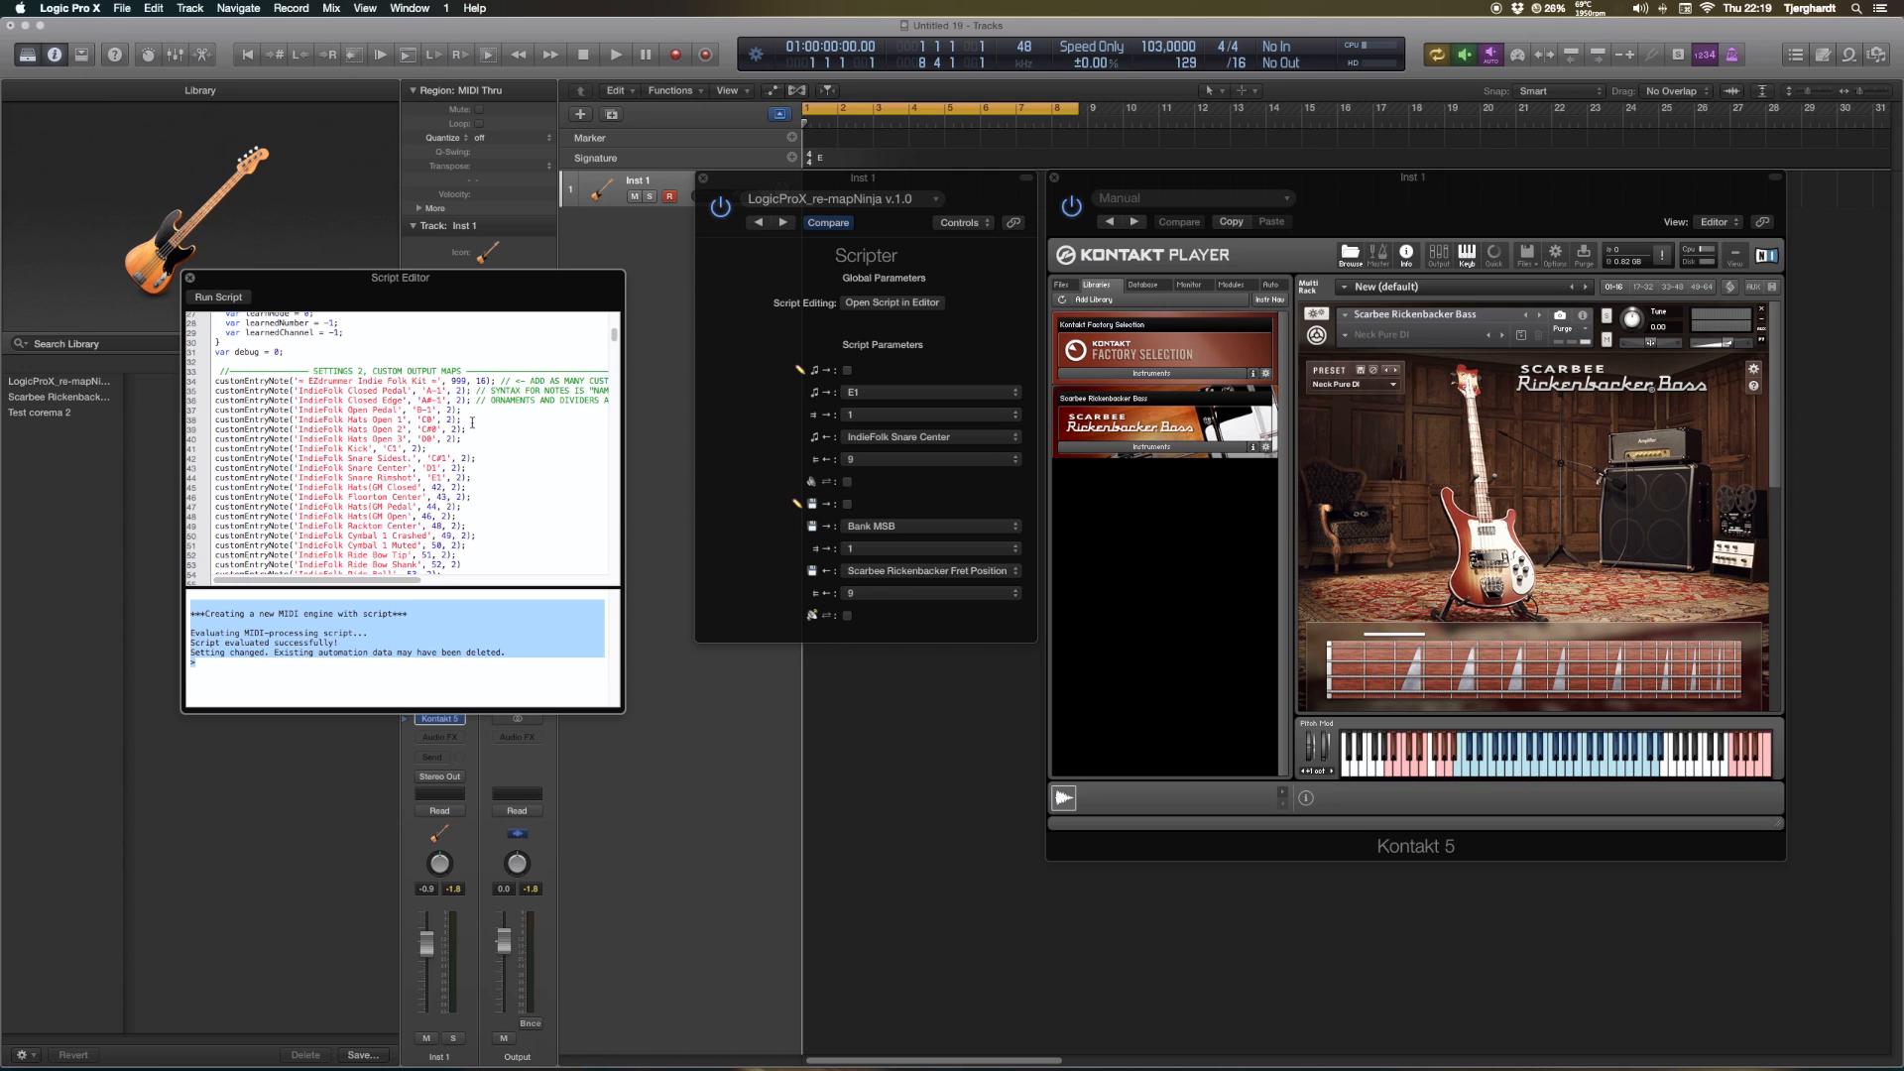
pyautogui.scroll(-6, 472, 422)
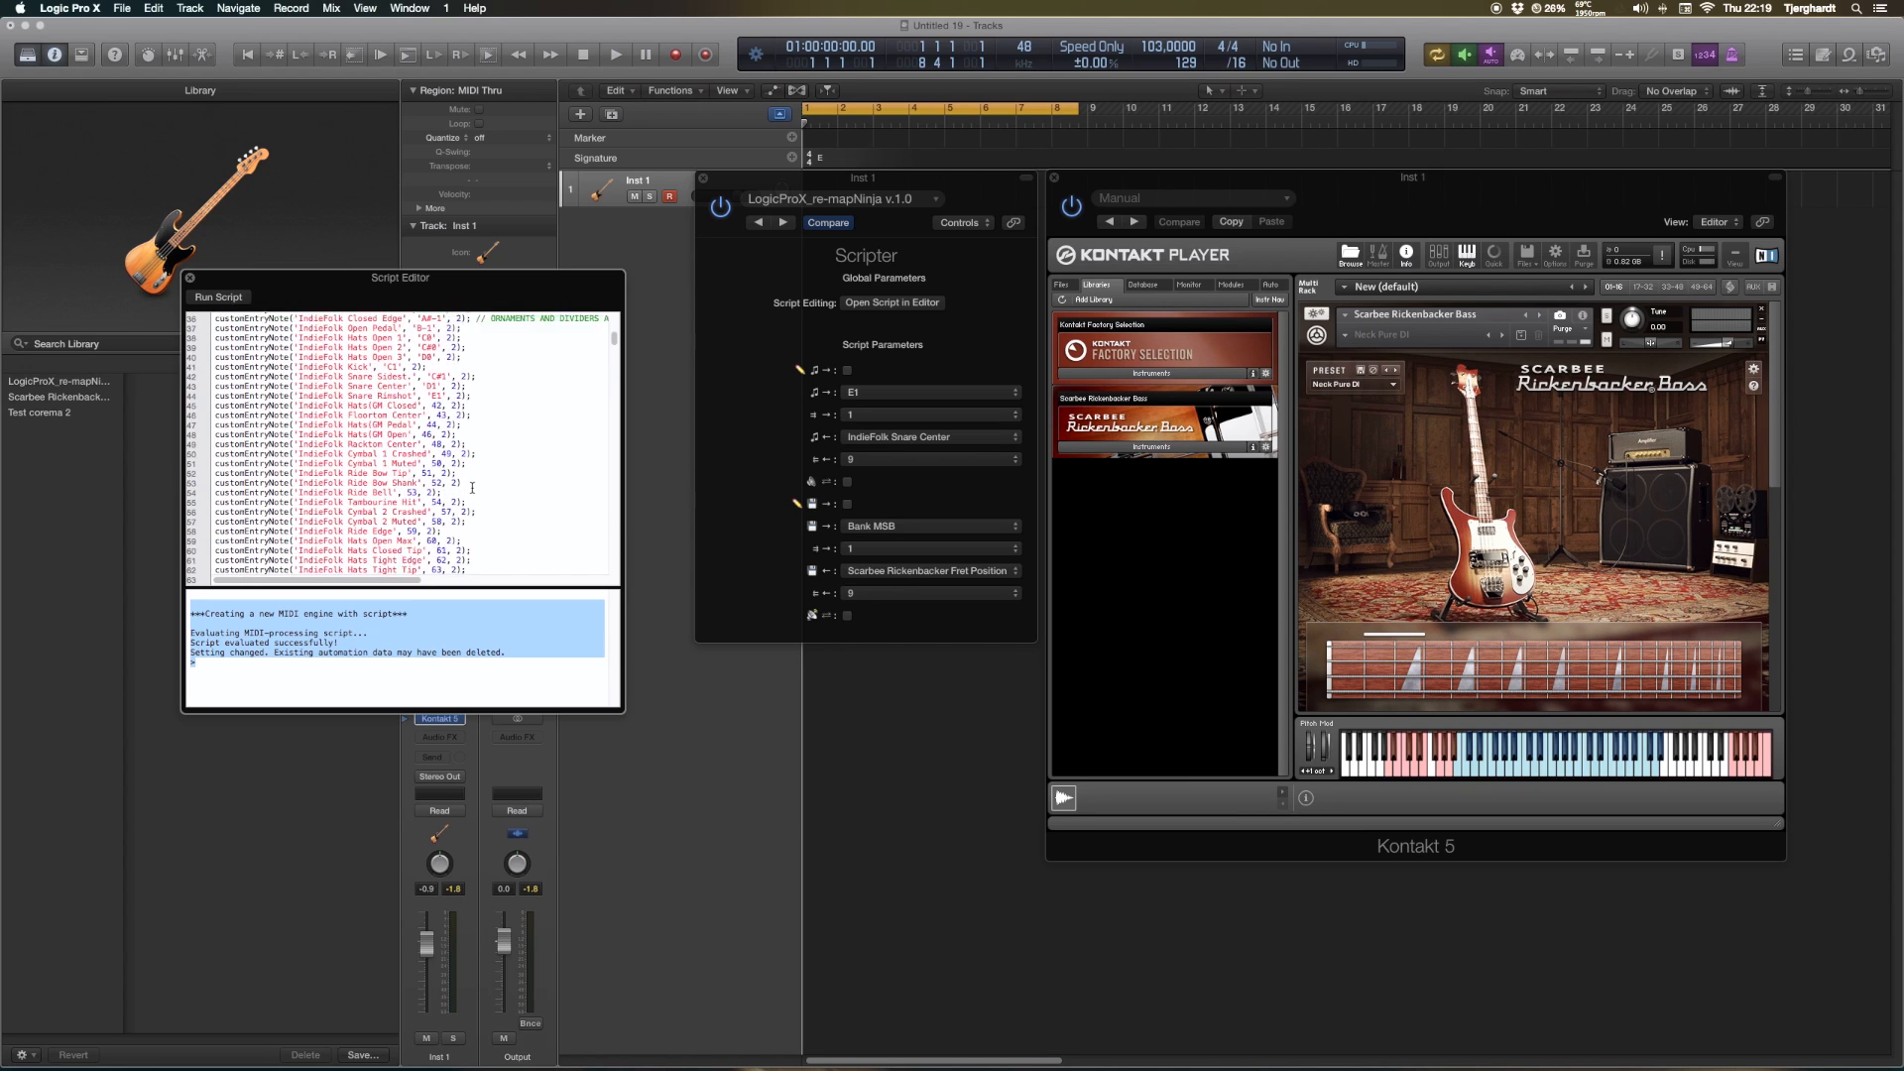
pyautogui.scroll(-2, 472, 488)
pyautogui.scroll(8, 471, 488)
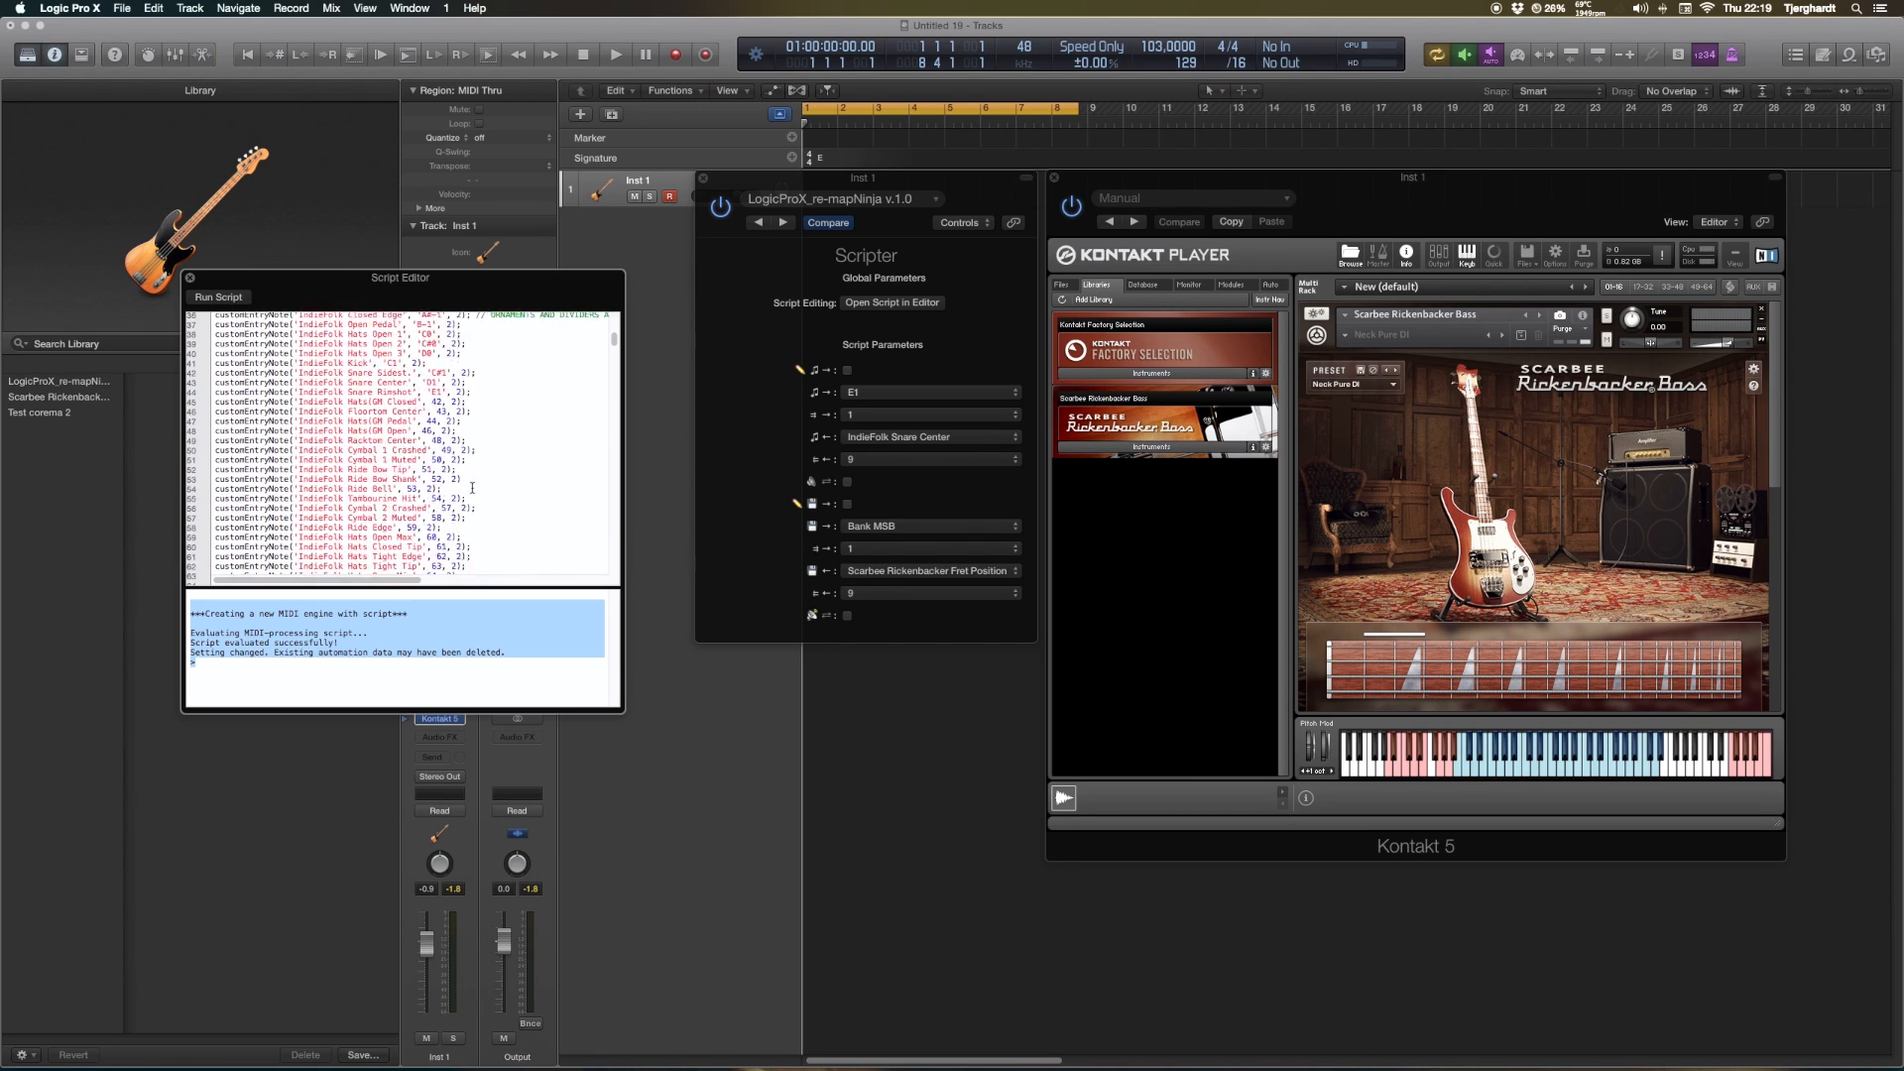
pyautogui.scroll(-3, 472, 488)
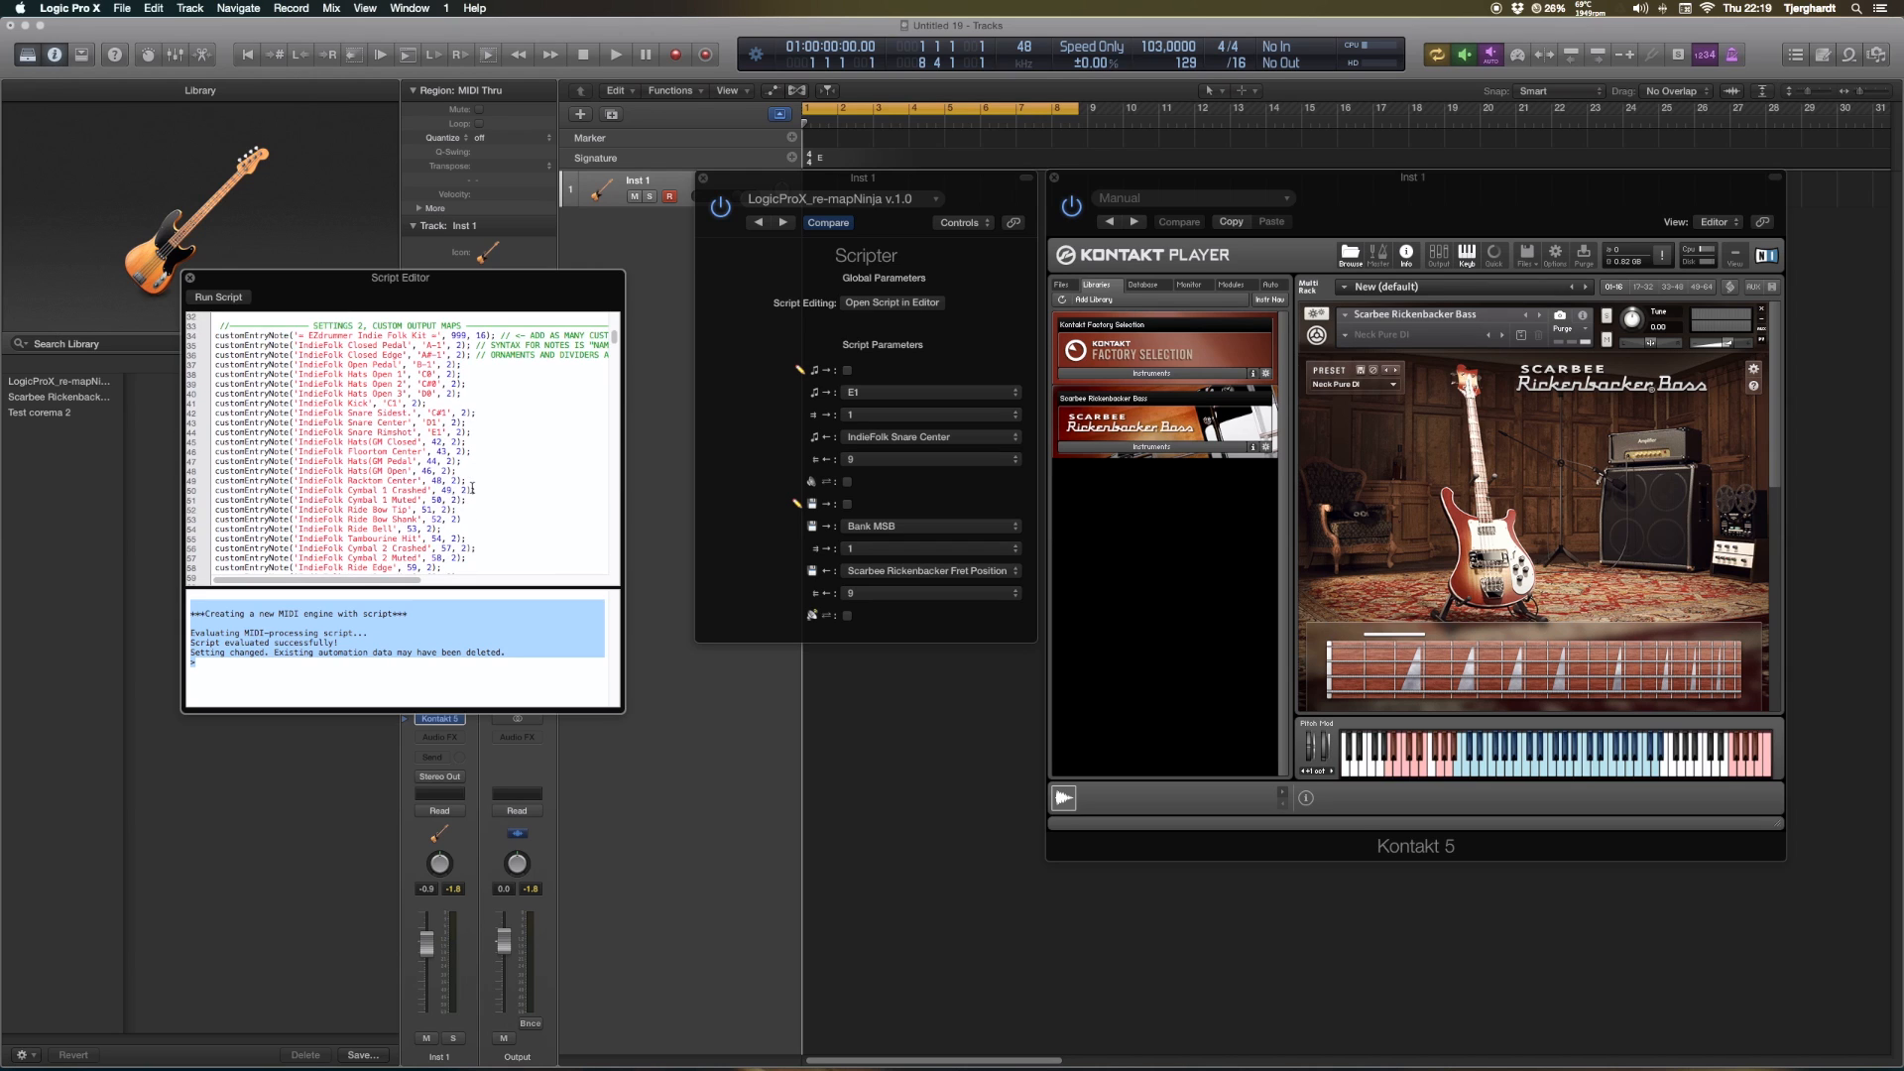
pyautogui.scroll(-1, 472, 488)
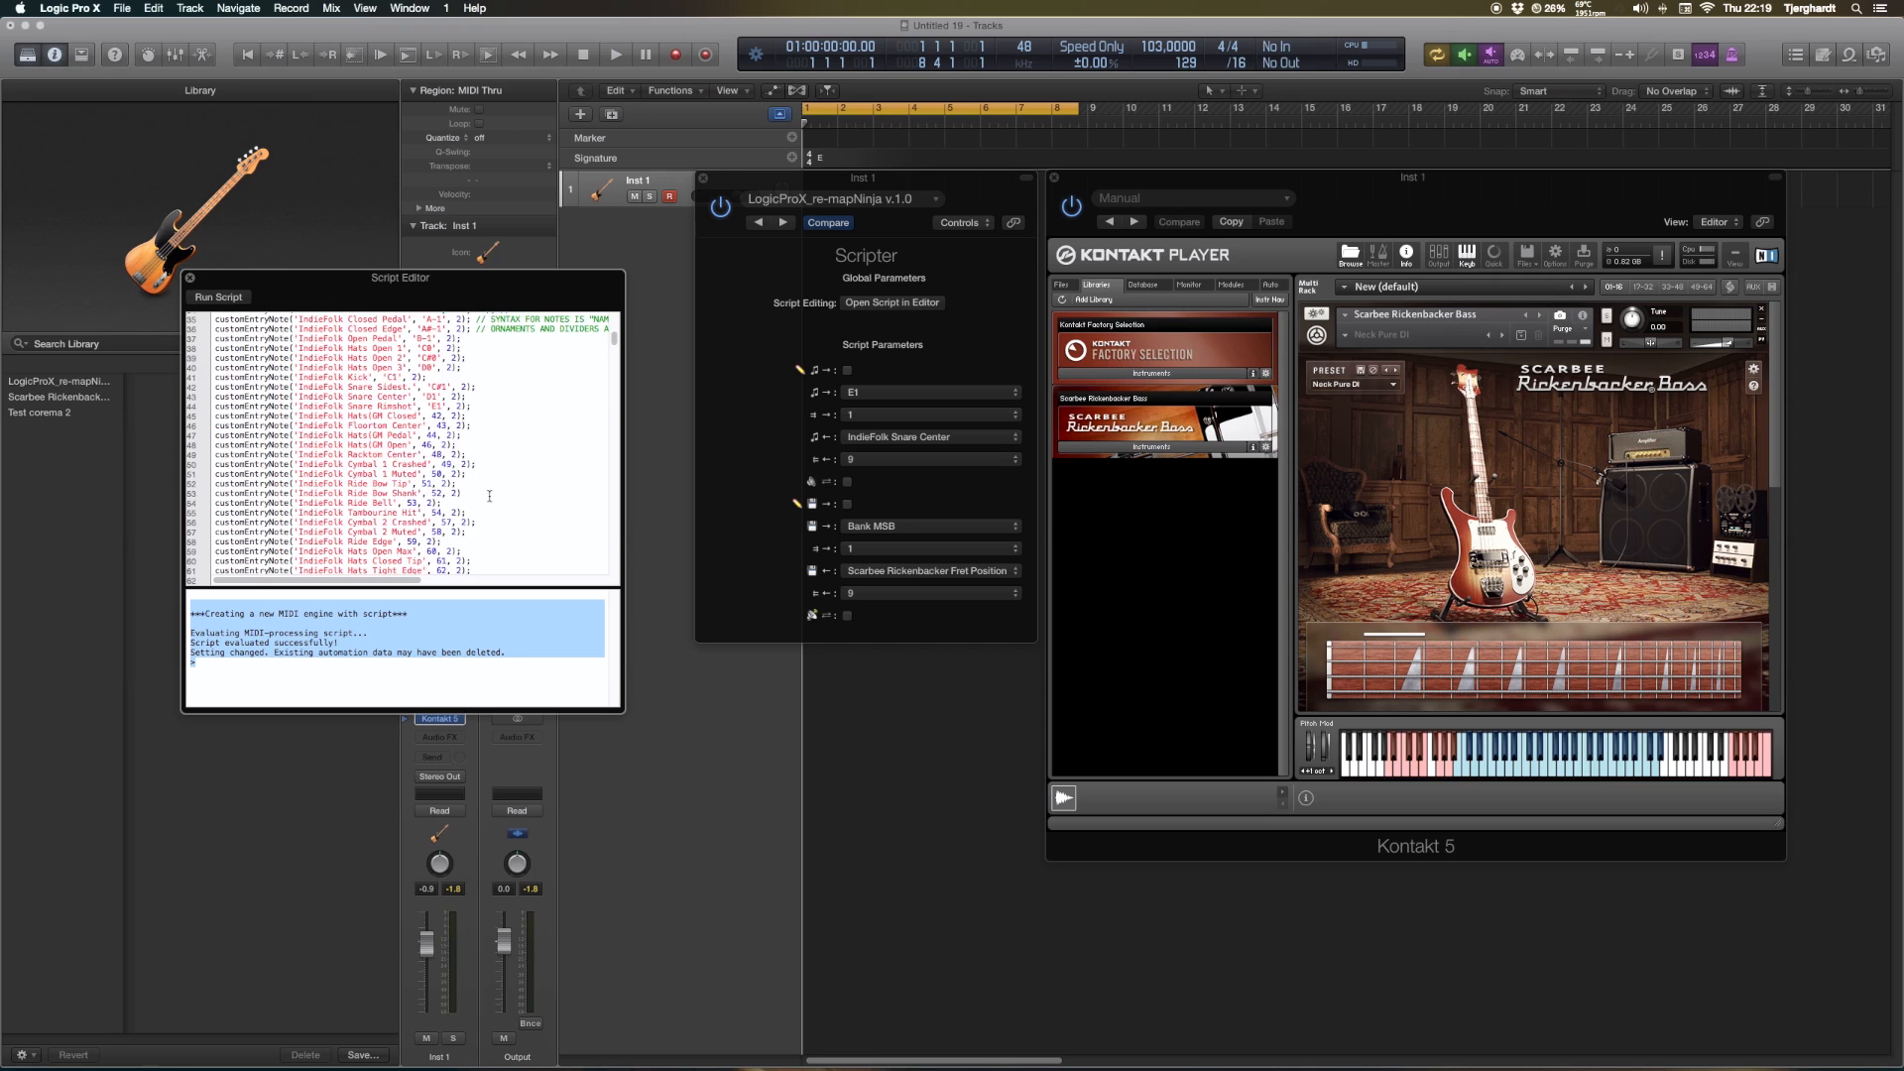
pyautogui.scroll(-2, 489, 496)
pyautogui.scroll(3, 488, 496)
pyautogui.scroll(-3, 489, 496)
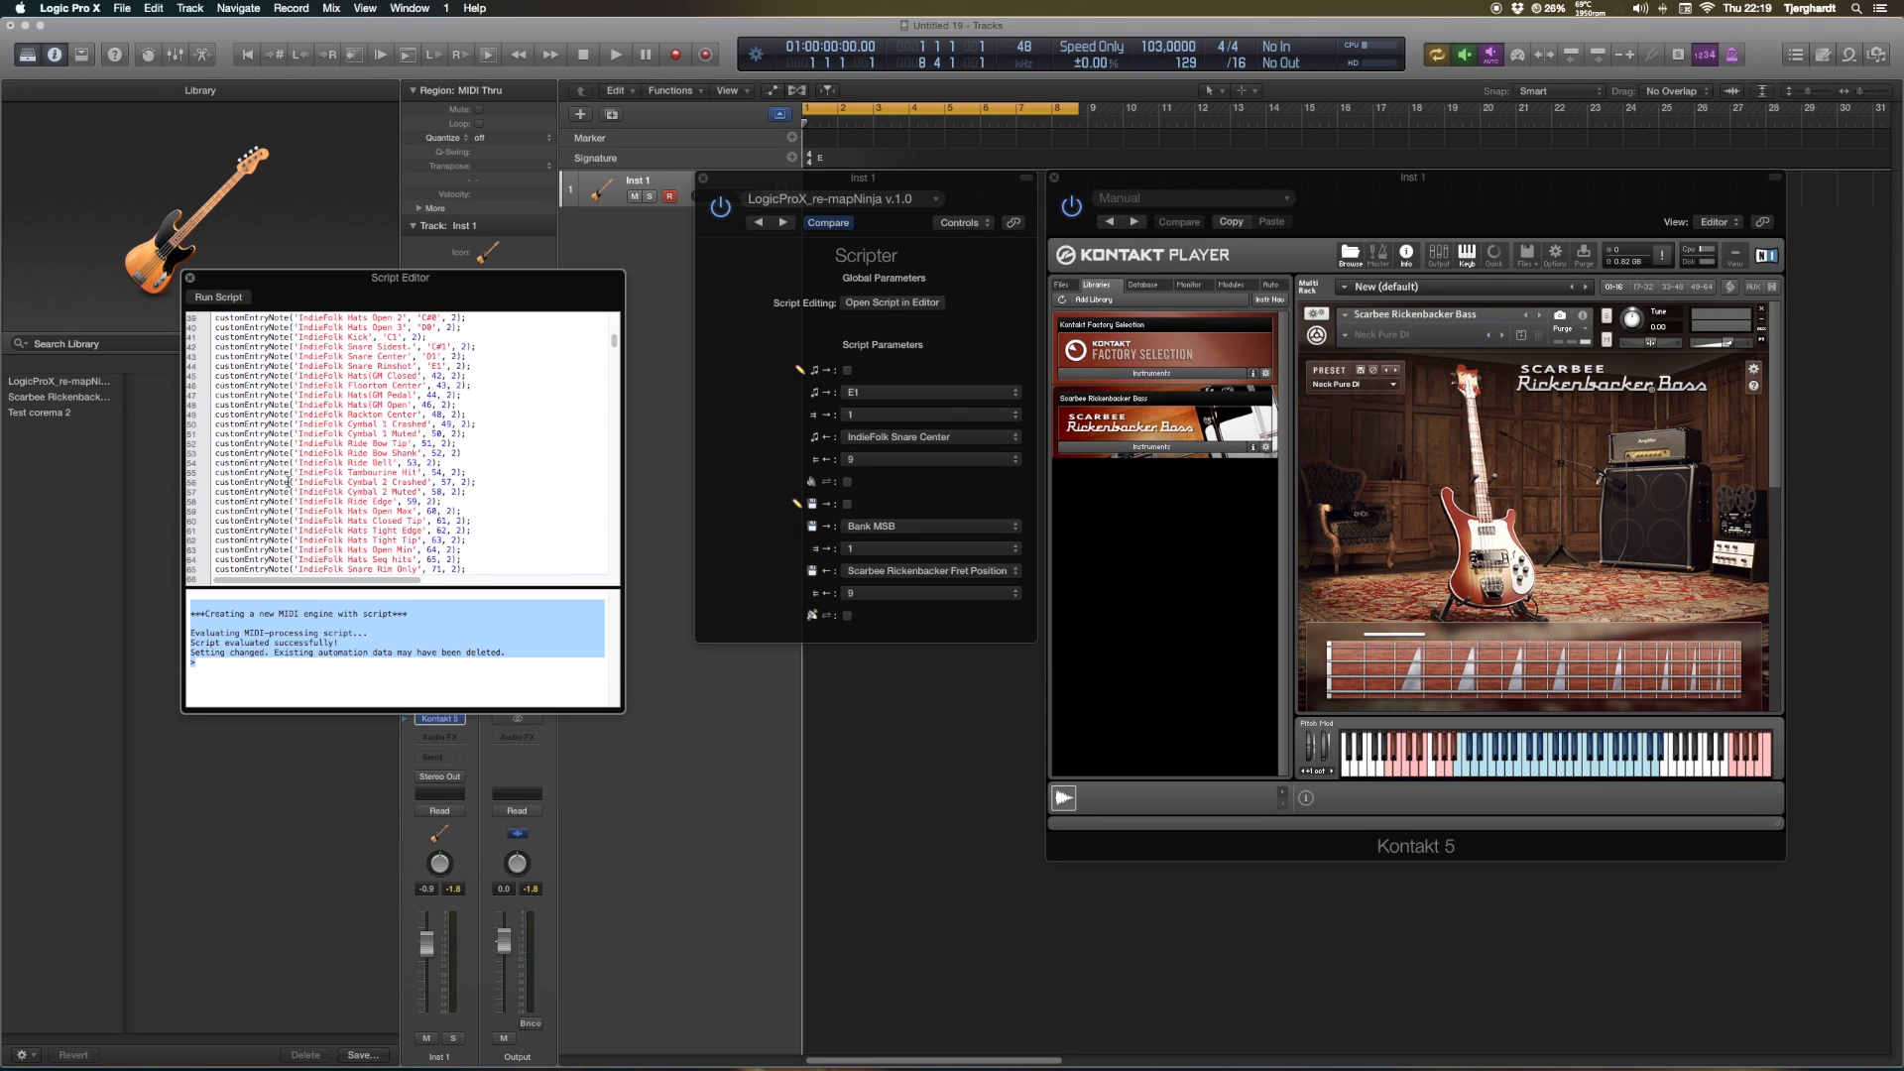
# Widen the Script Editor until the custom map comments are readable, and reposition it and the Scripter window
pyautogui.scroll(5, 422, 482)
pyautogui.moveTo(624, 488); pyautogui.dragTo(988, 488)
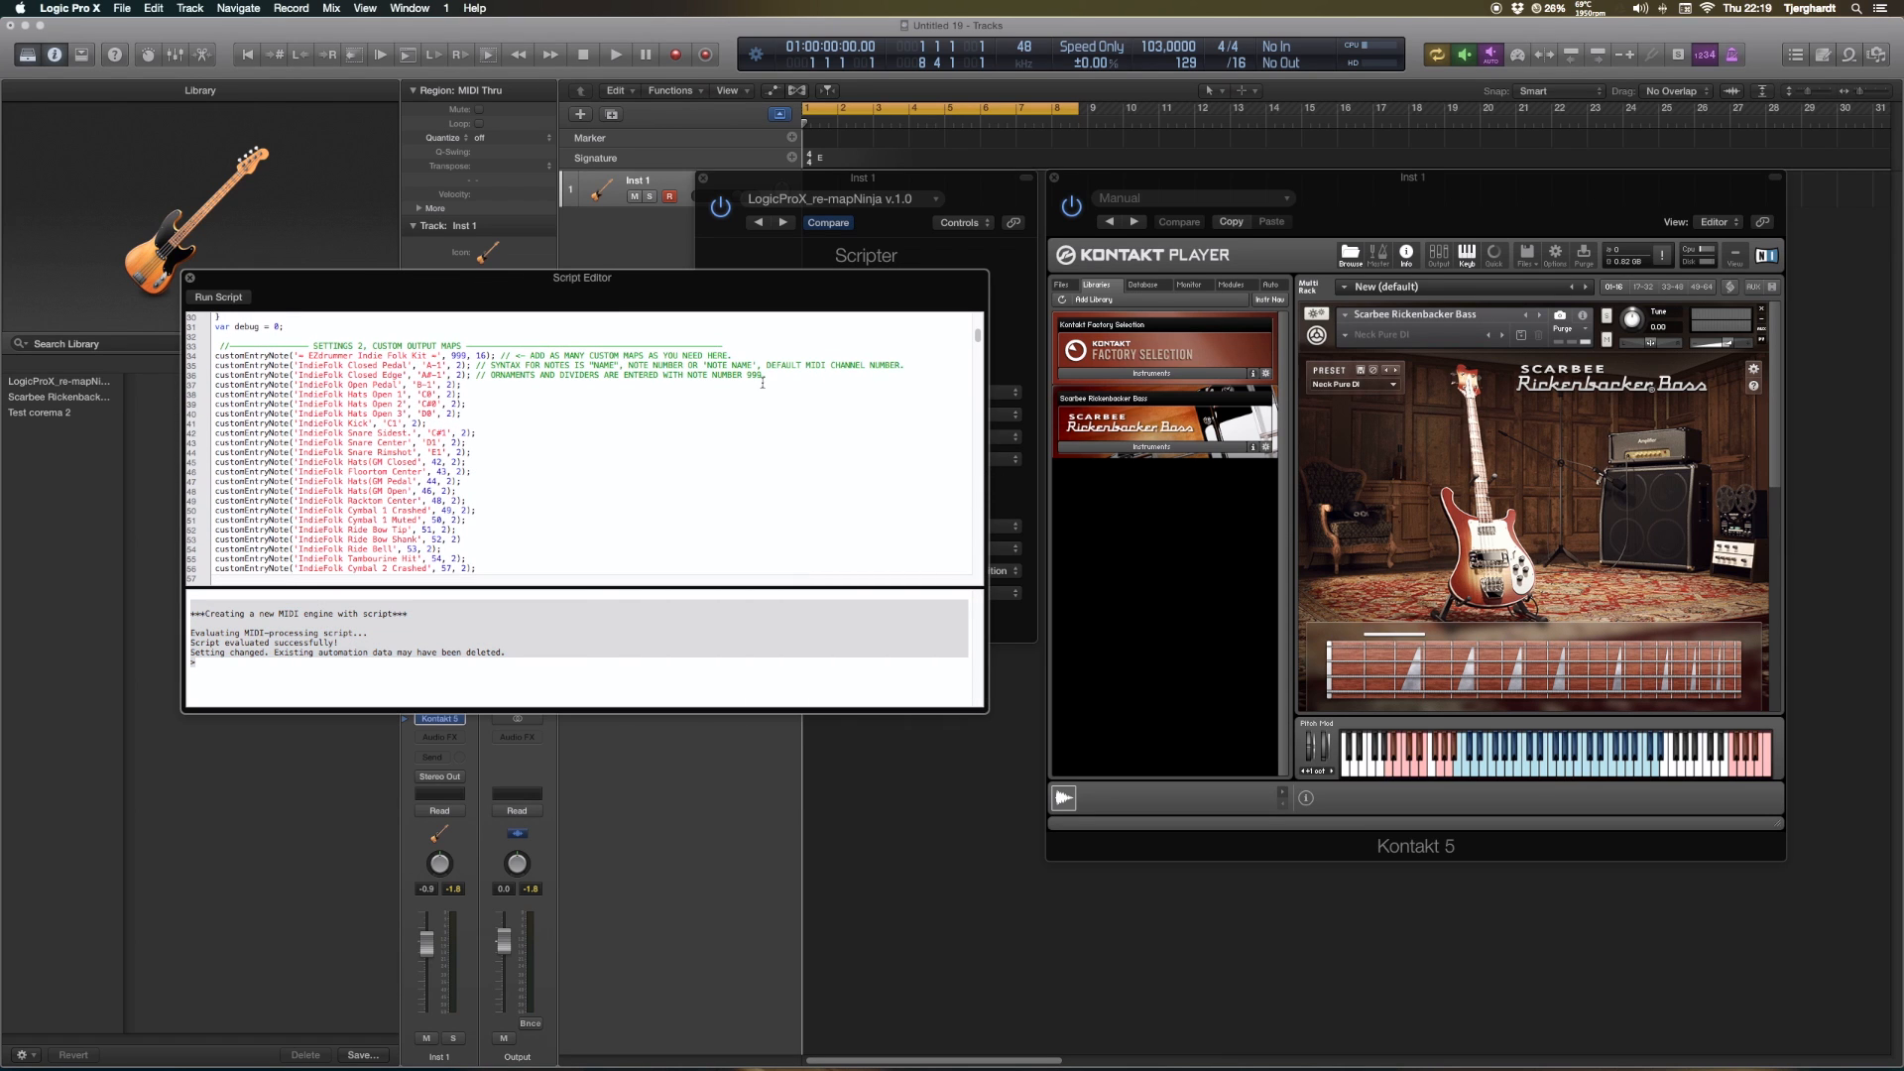
pyautogui.scroll(-1, 412, 482)
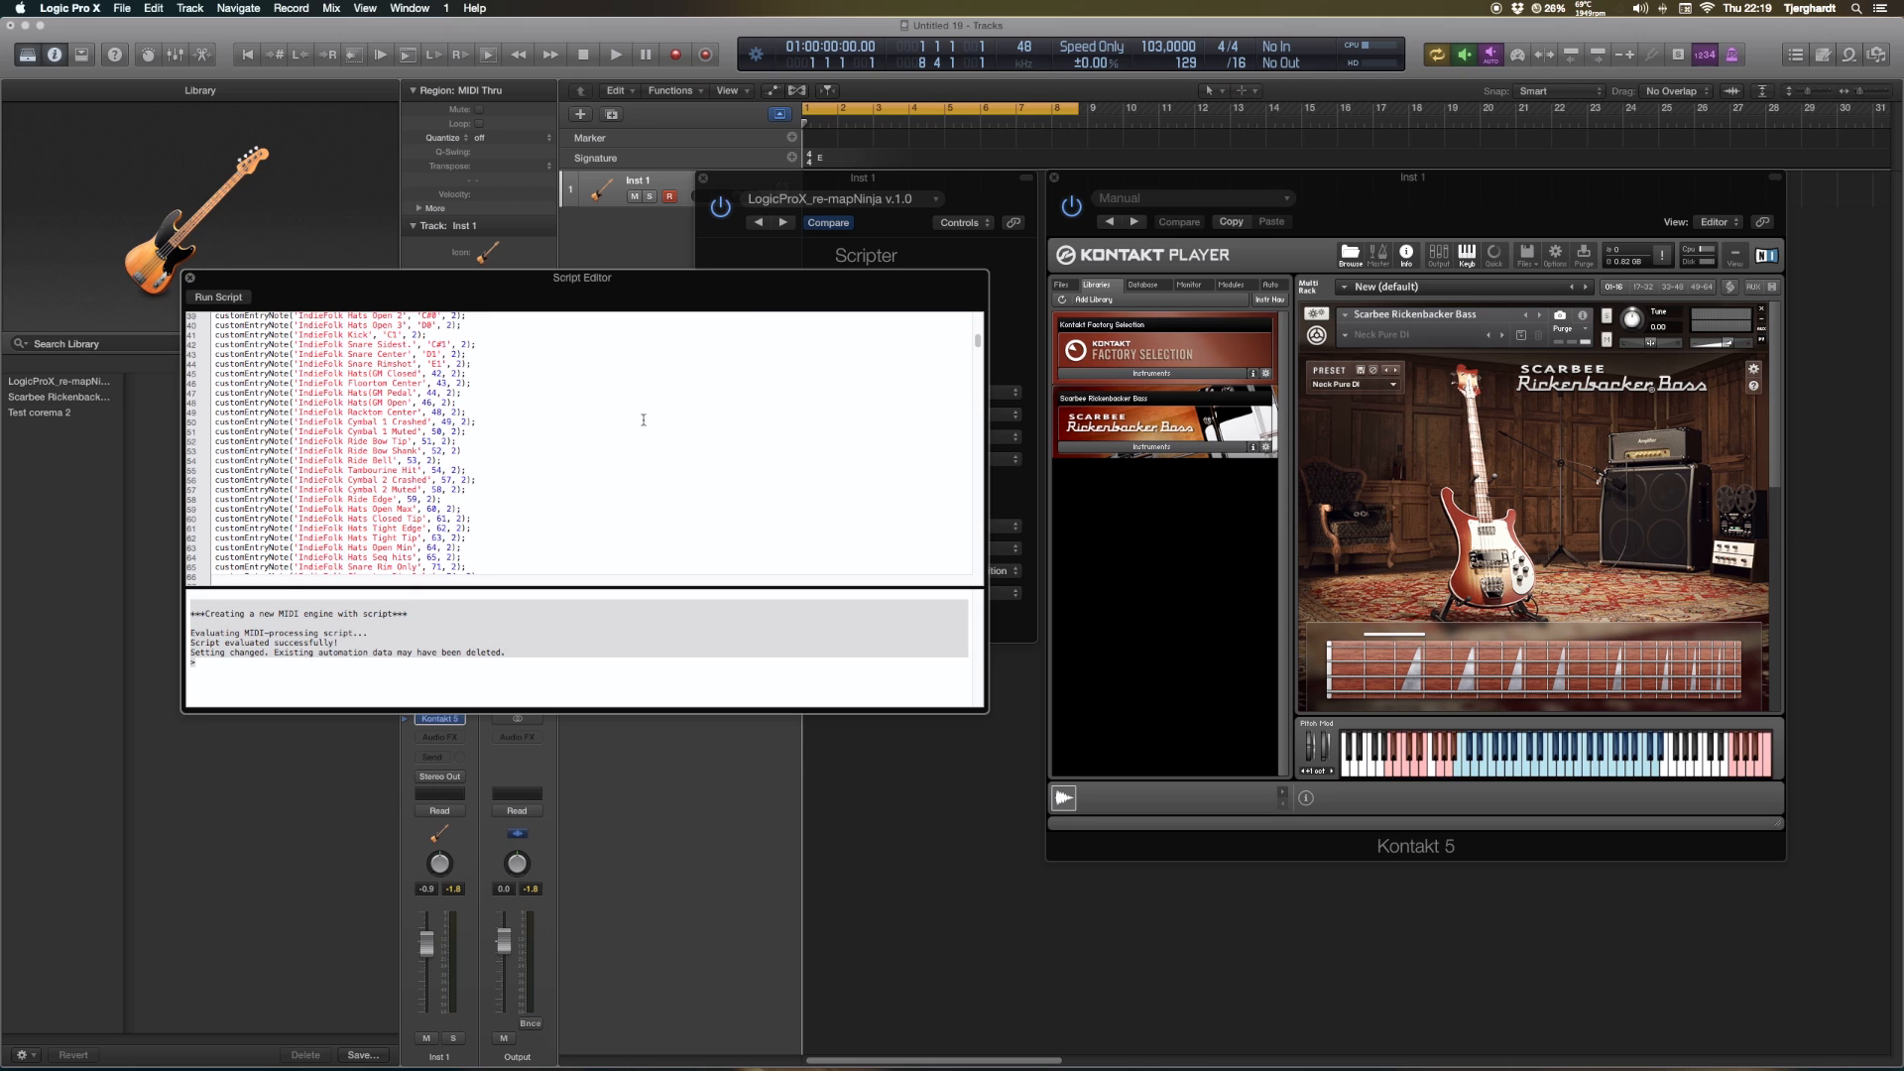
pyautogui.moveTo(744, 297); pyautogui.dragTo(631, 196)
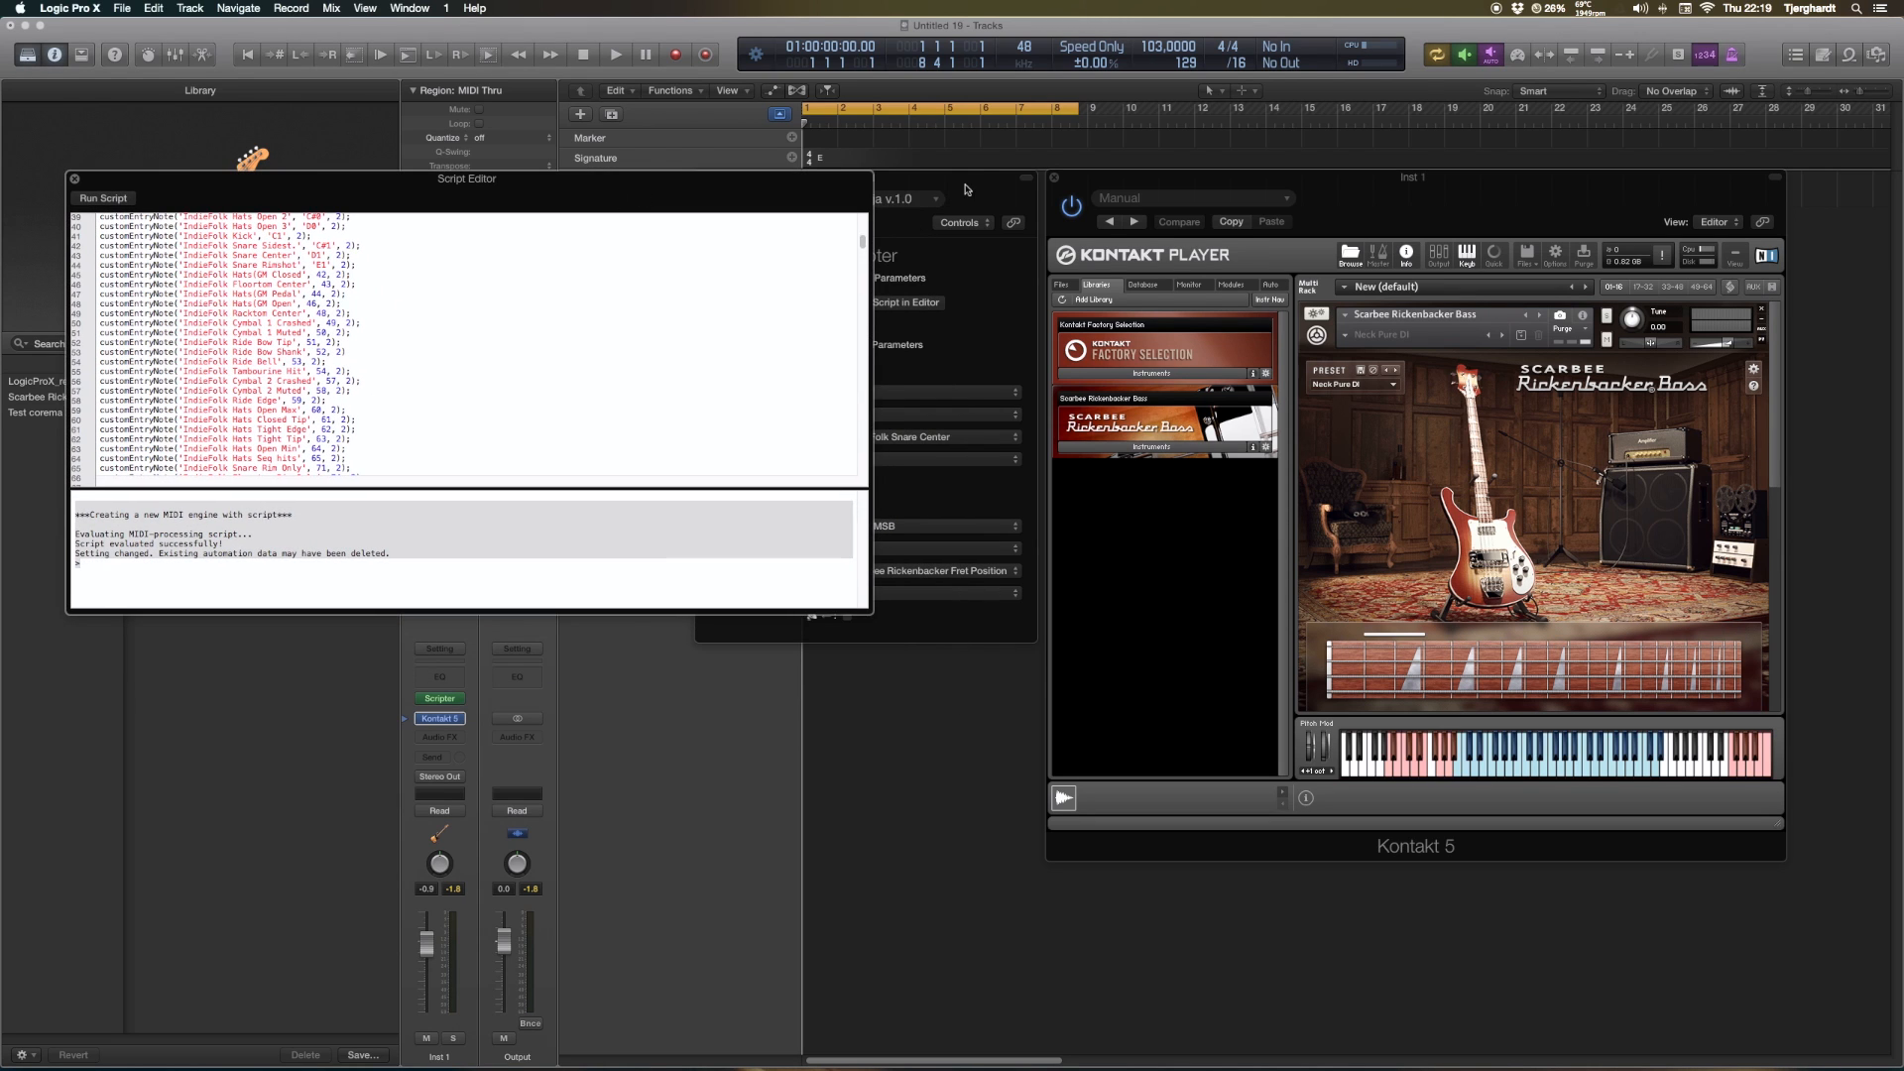
pyautogui.moveTo(968, 188); pyautogui.dragTo(1097, 153)
# Examine the syntax comments of the custom note and CC entries, including the Scarbee Rickenbacker Fret Position entry
pyautogui.click(573, 408)
pyautogui.scroll(-5, 572, 407)
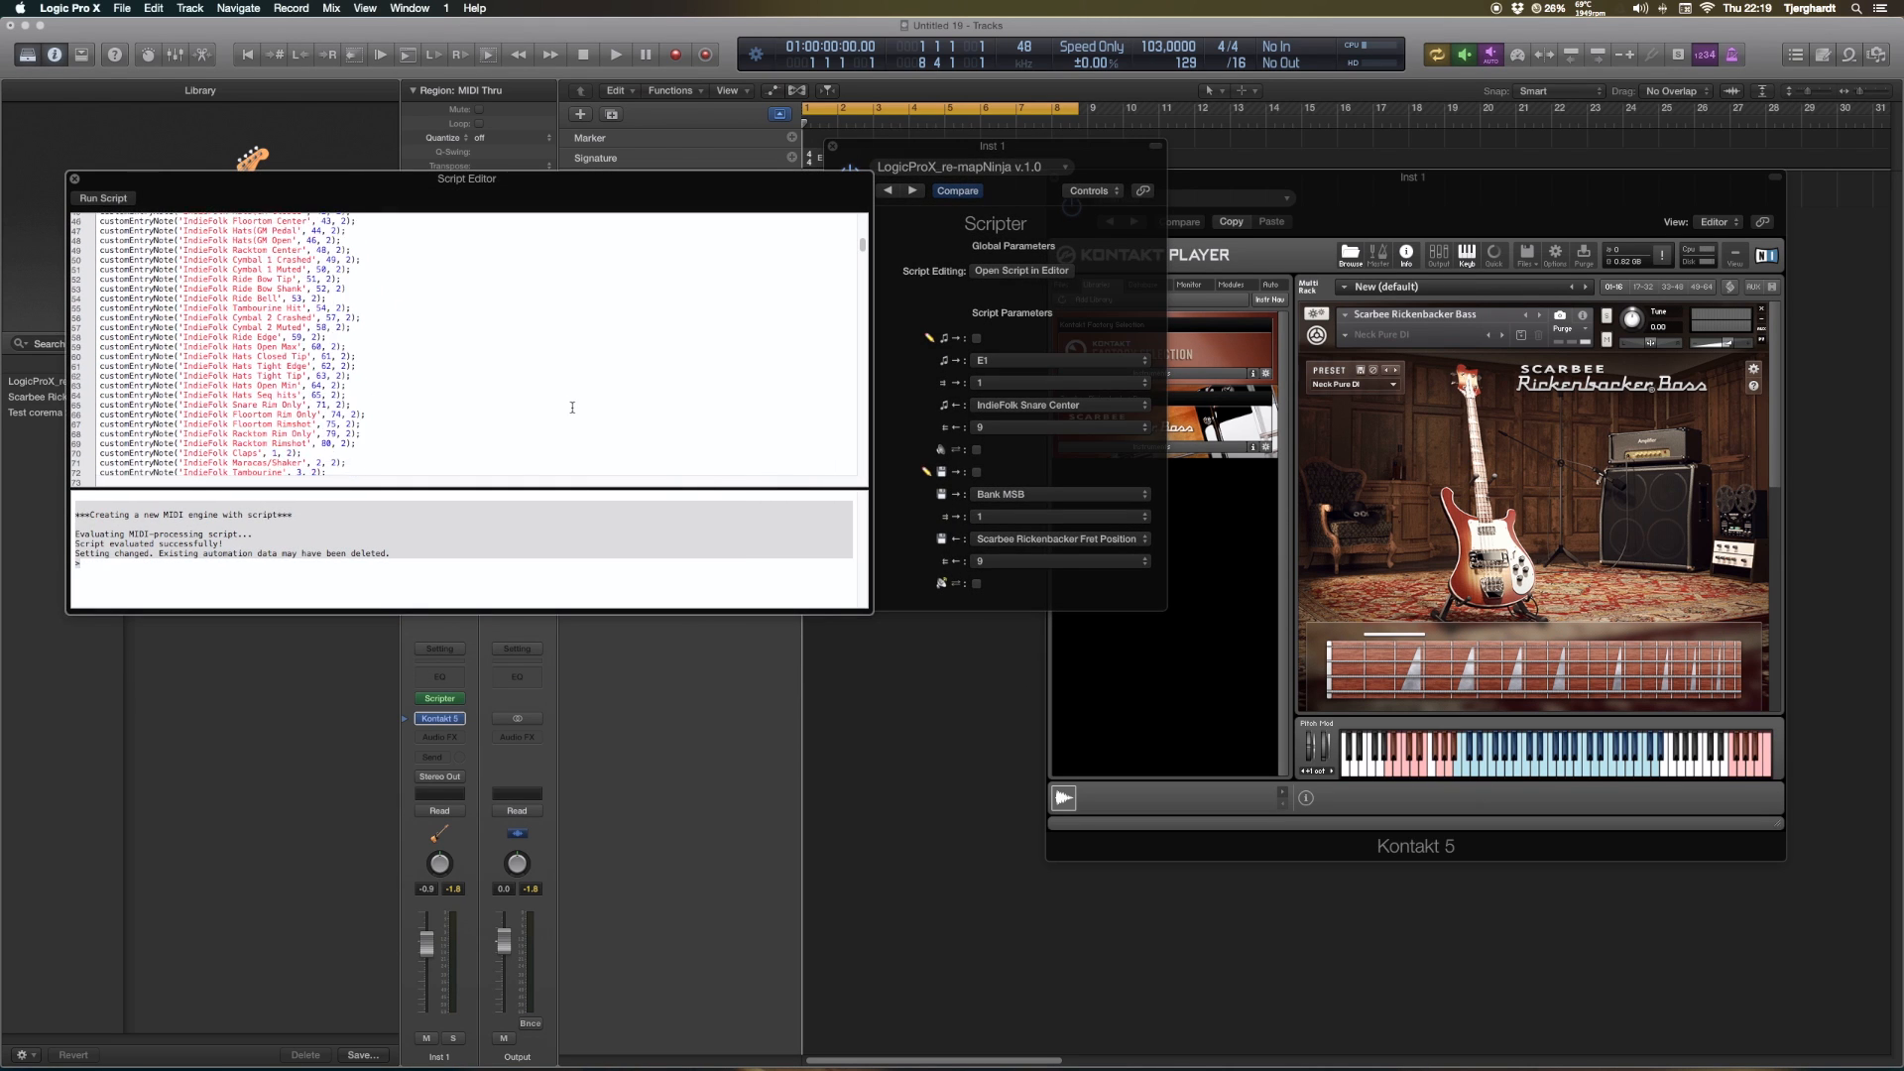
pyautogui.scroll(5, 572, 408)
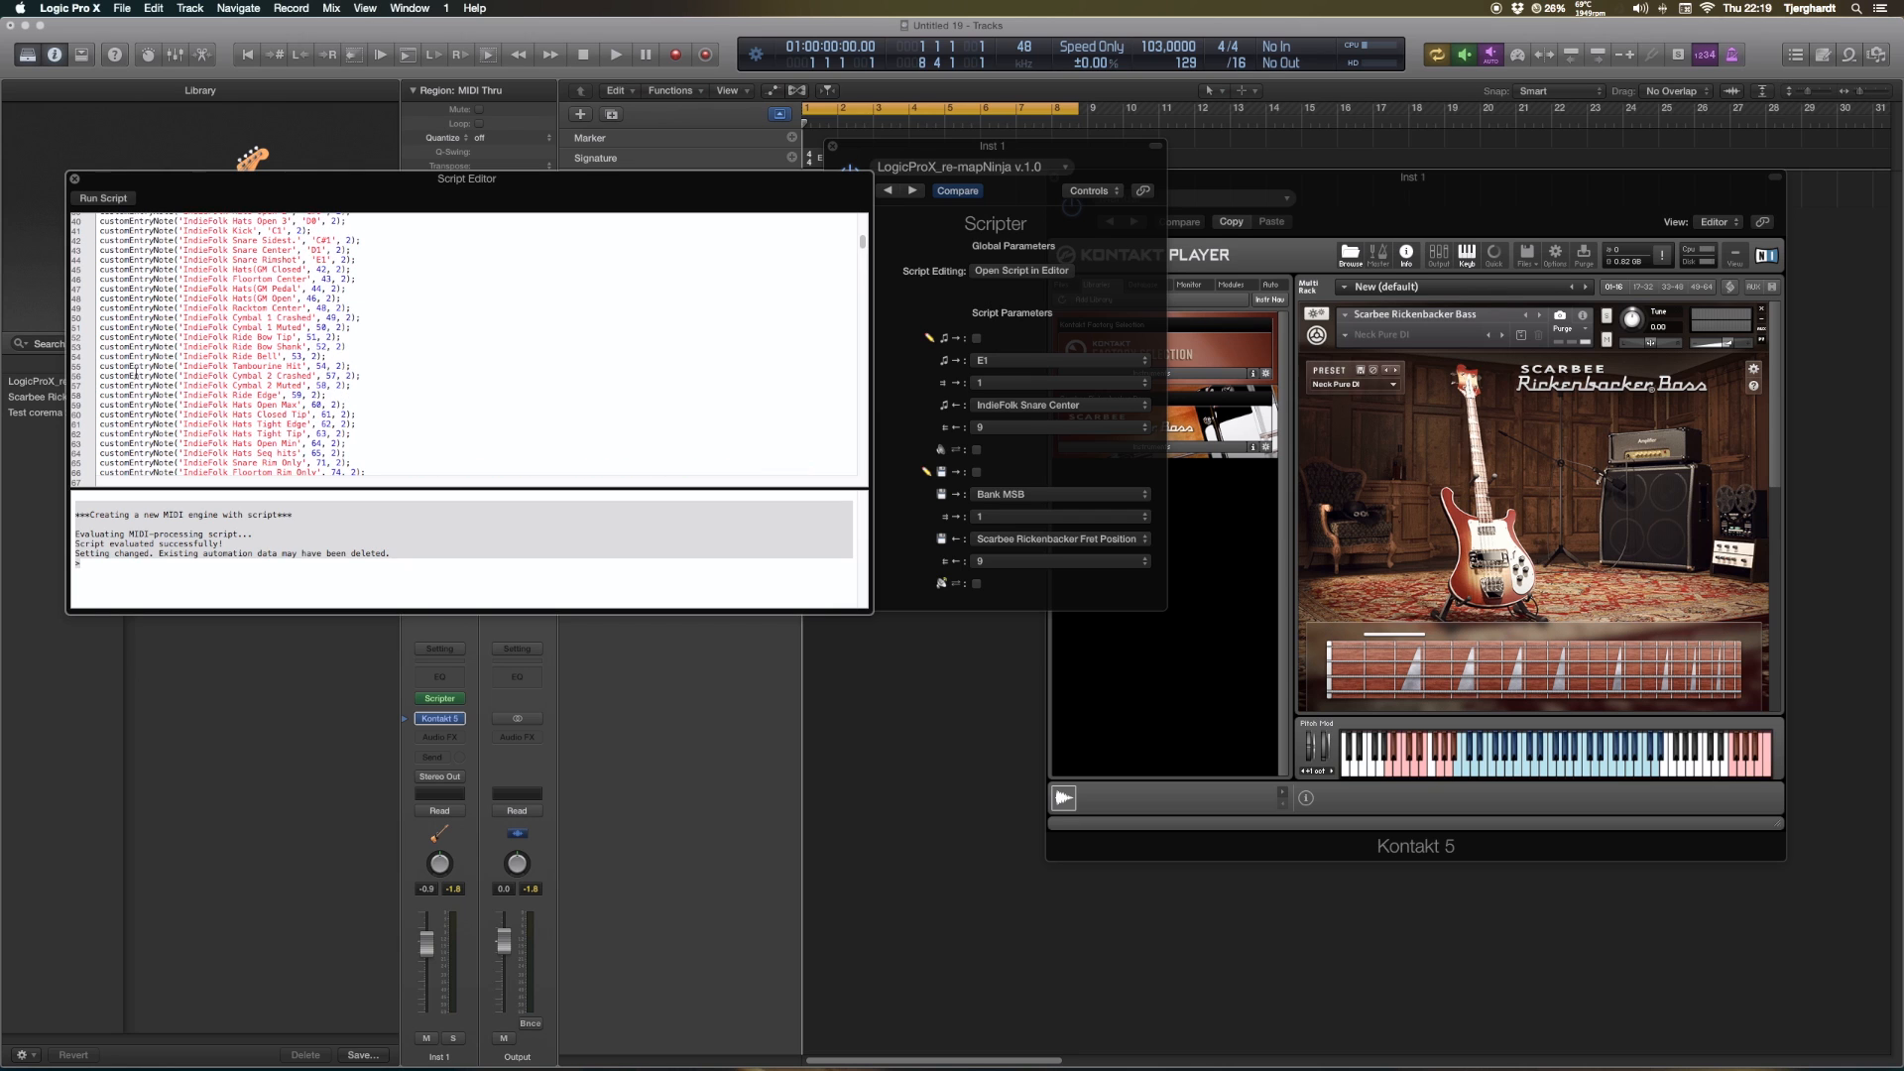
pyautogui.scroll(-5, 337, 401)
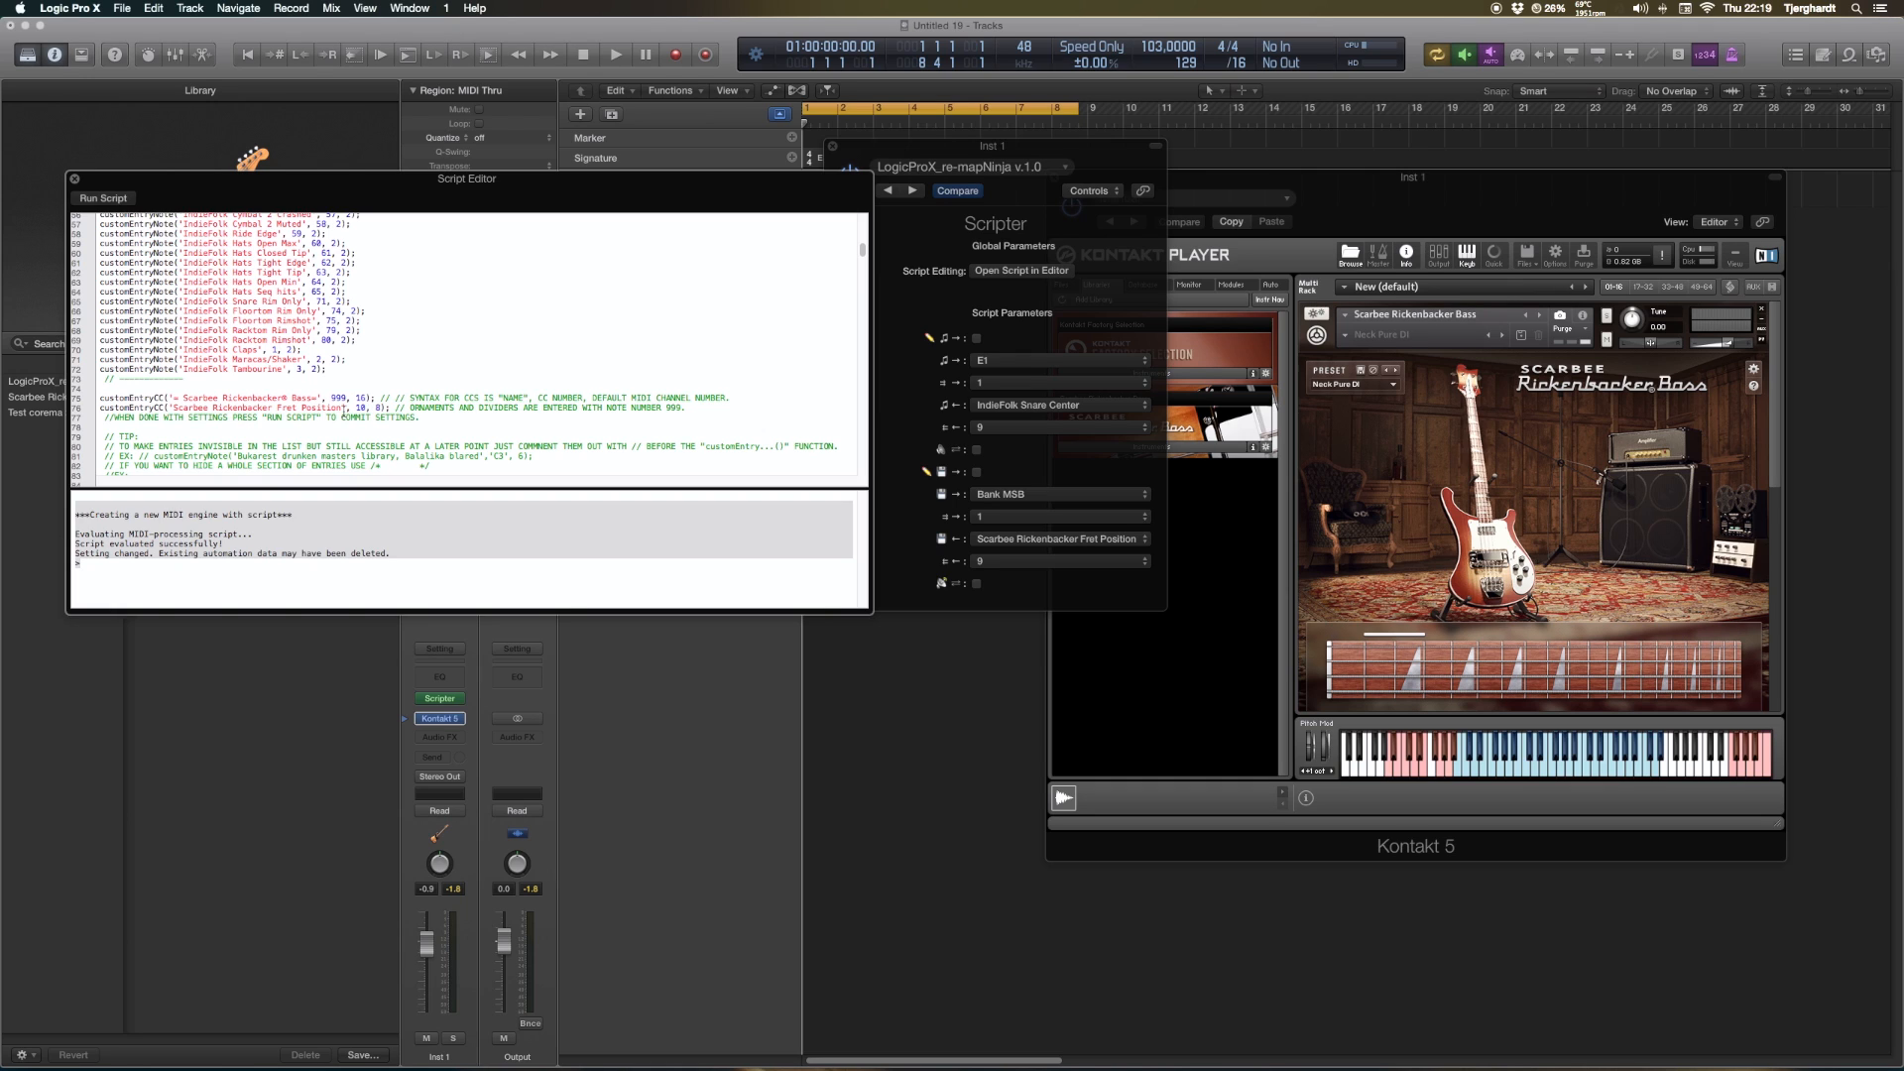
pyautogui.click(382, 406)
pyautogui.scroll(5, 568, 420)
pyautogui.scroll(7, 487, 395)
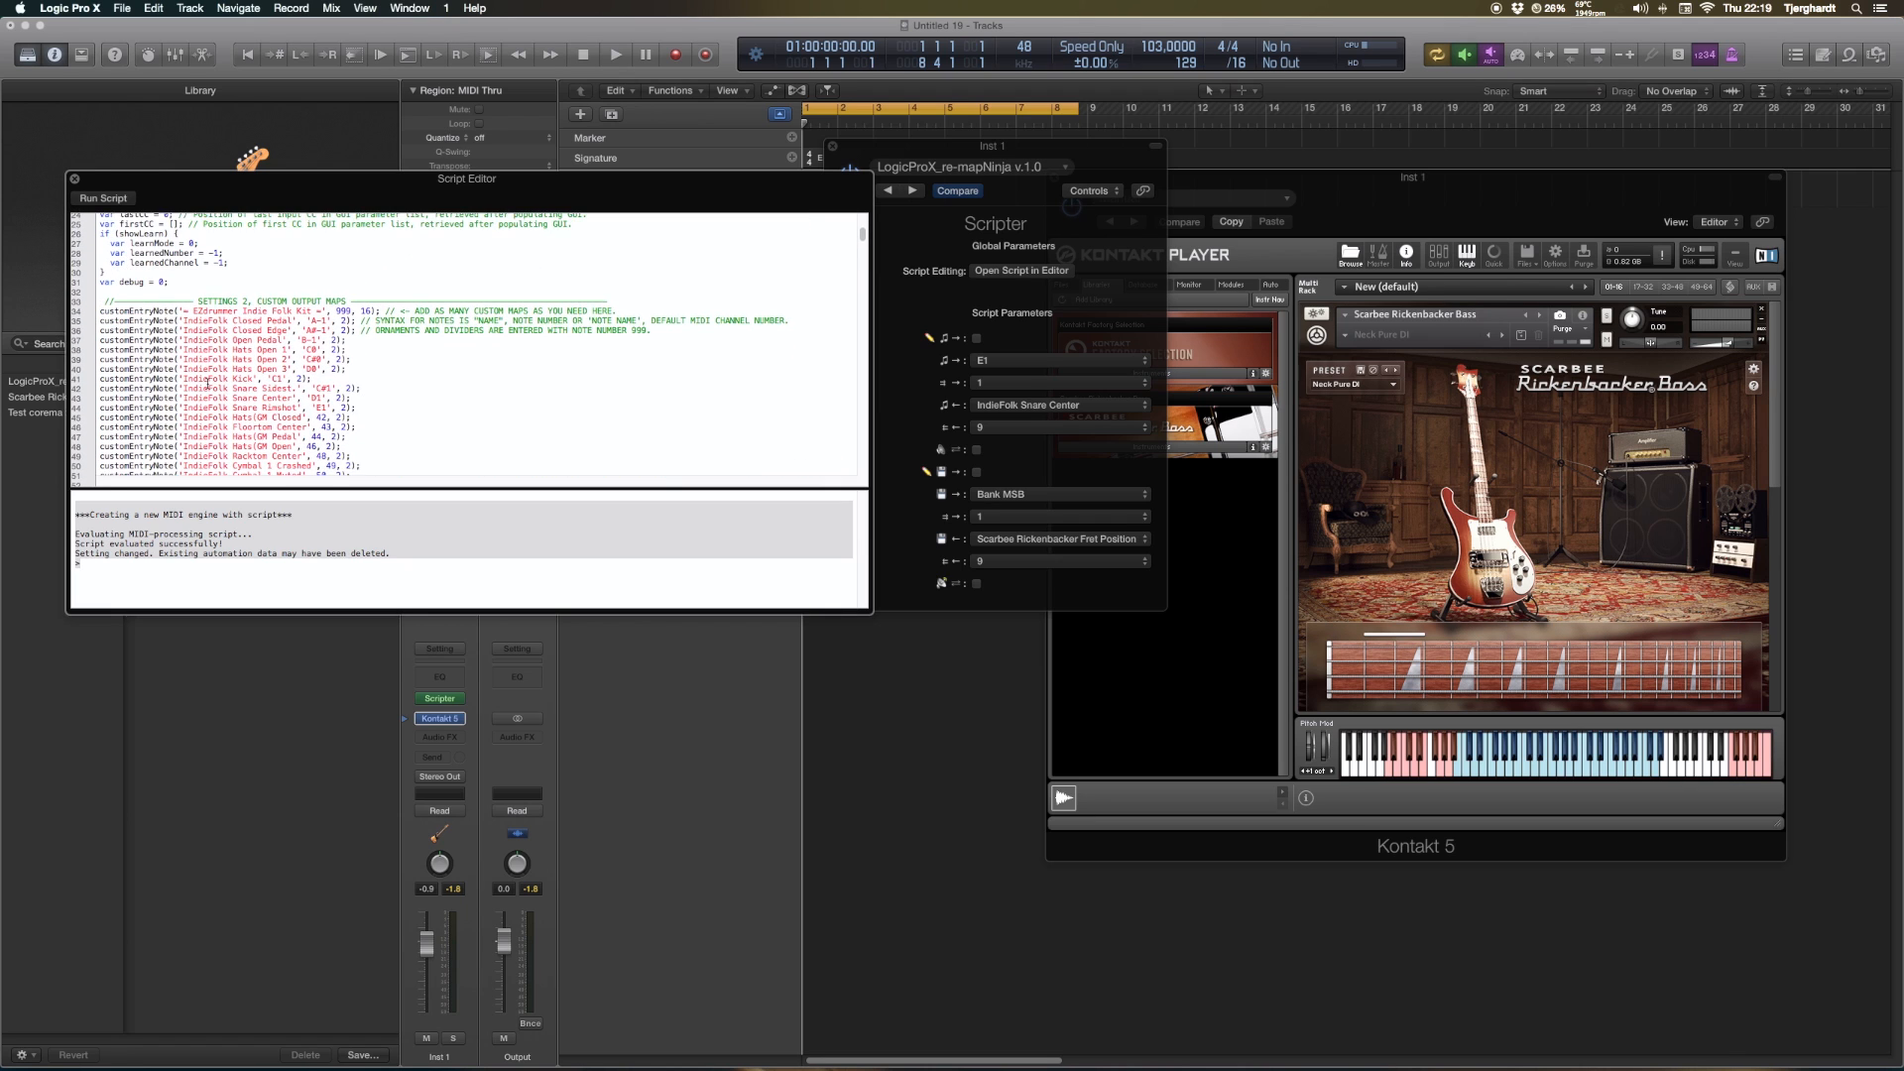
pyautogui.scroll(-8, 207, 382)
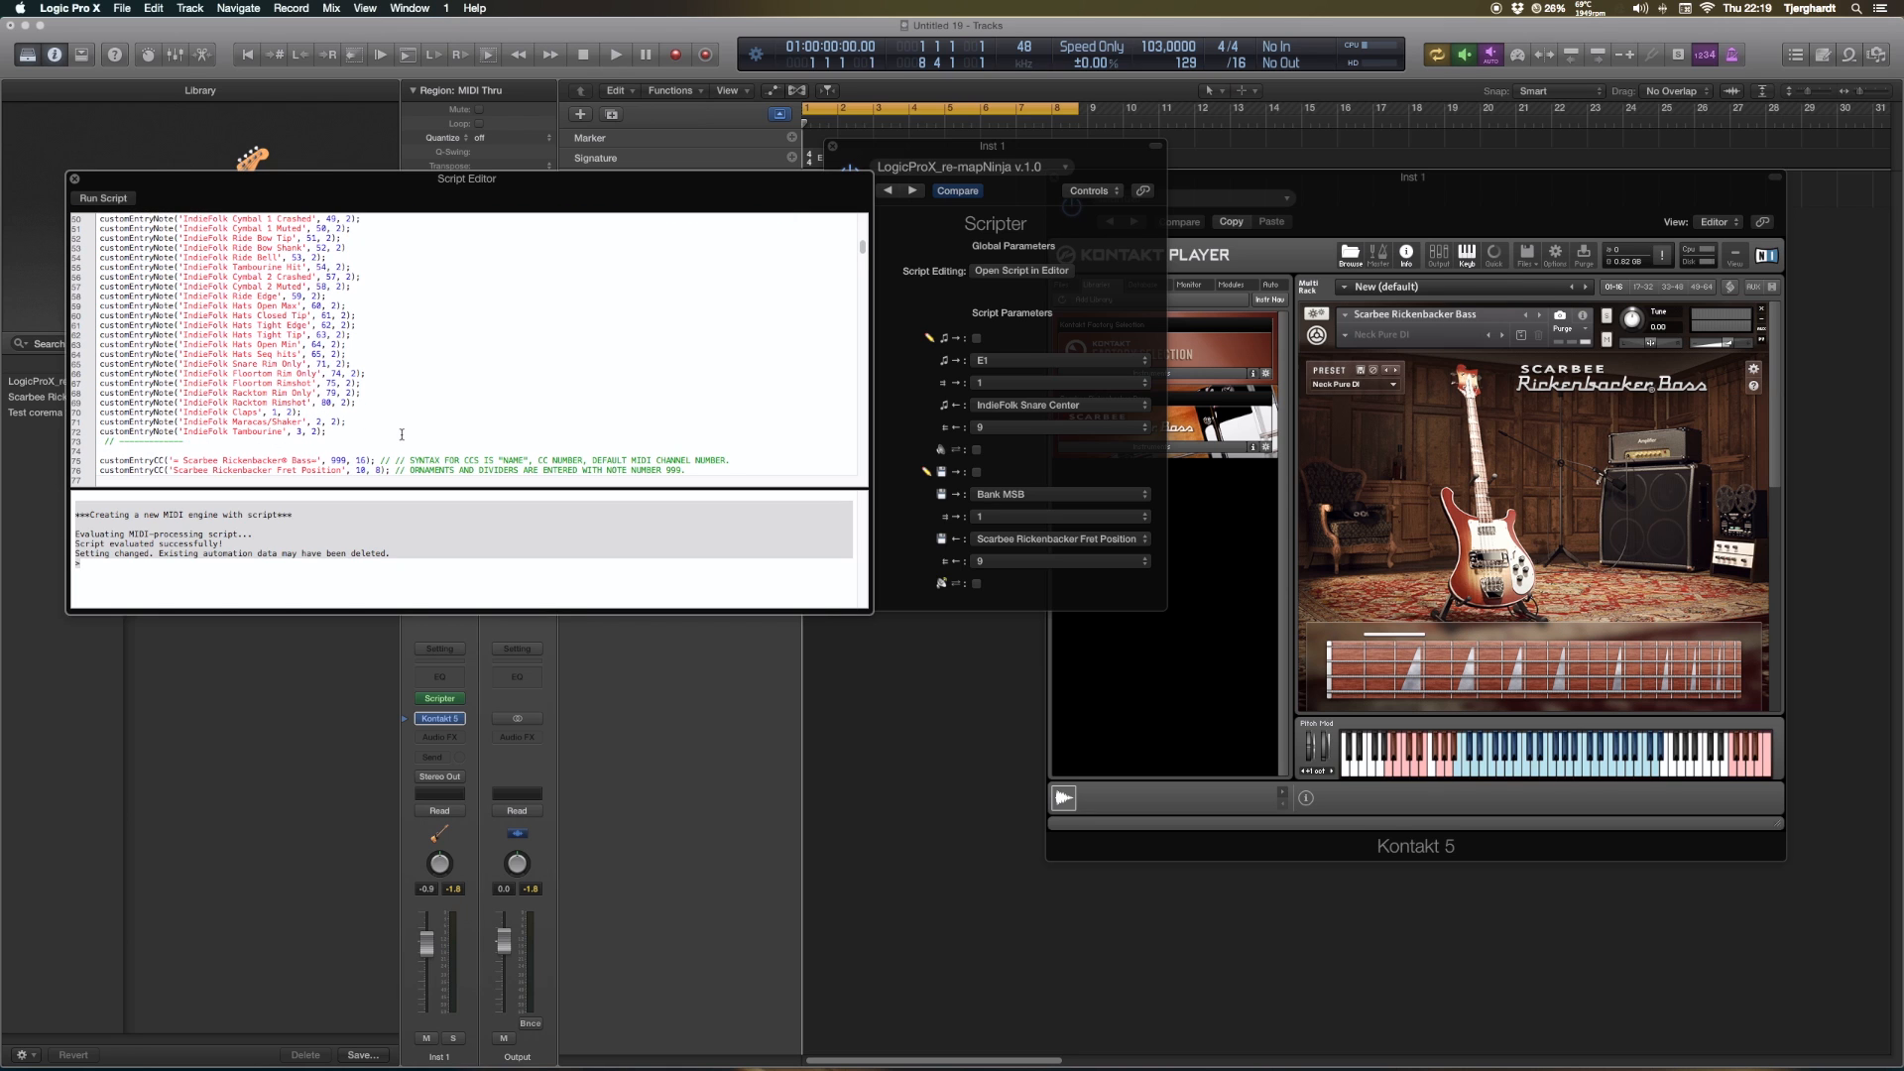
pyautogui.scroll(8, 400, 435)
pyautogui.scroll(2, 401, 435)
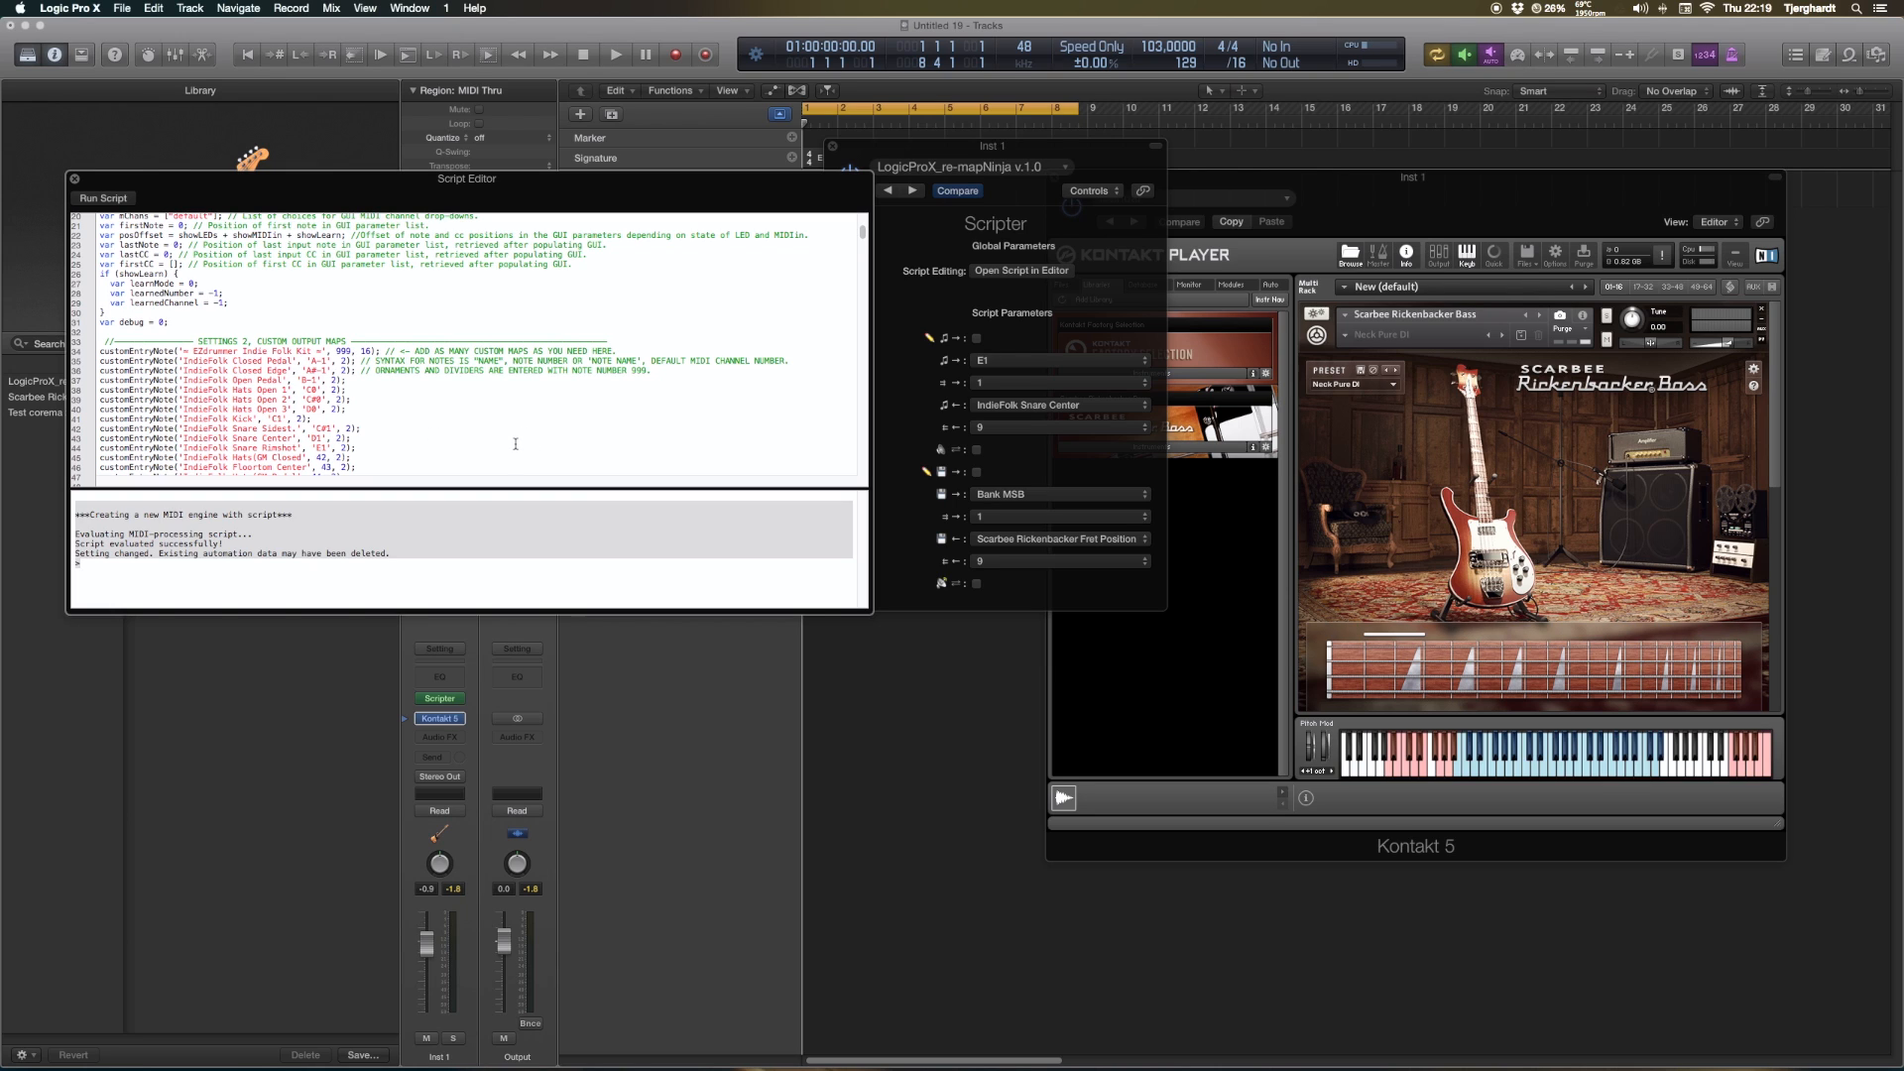
pyautogui.scroll(-1, 441, 408)
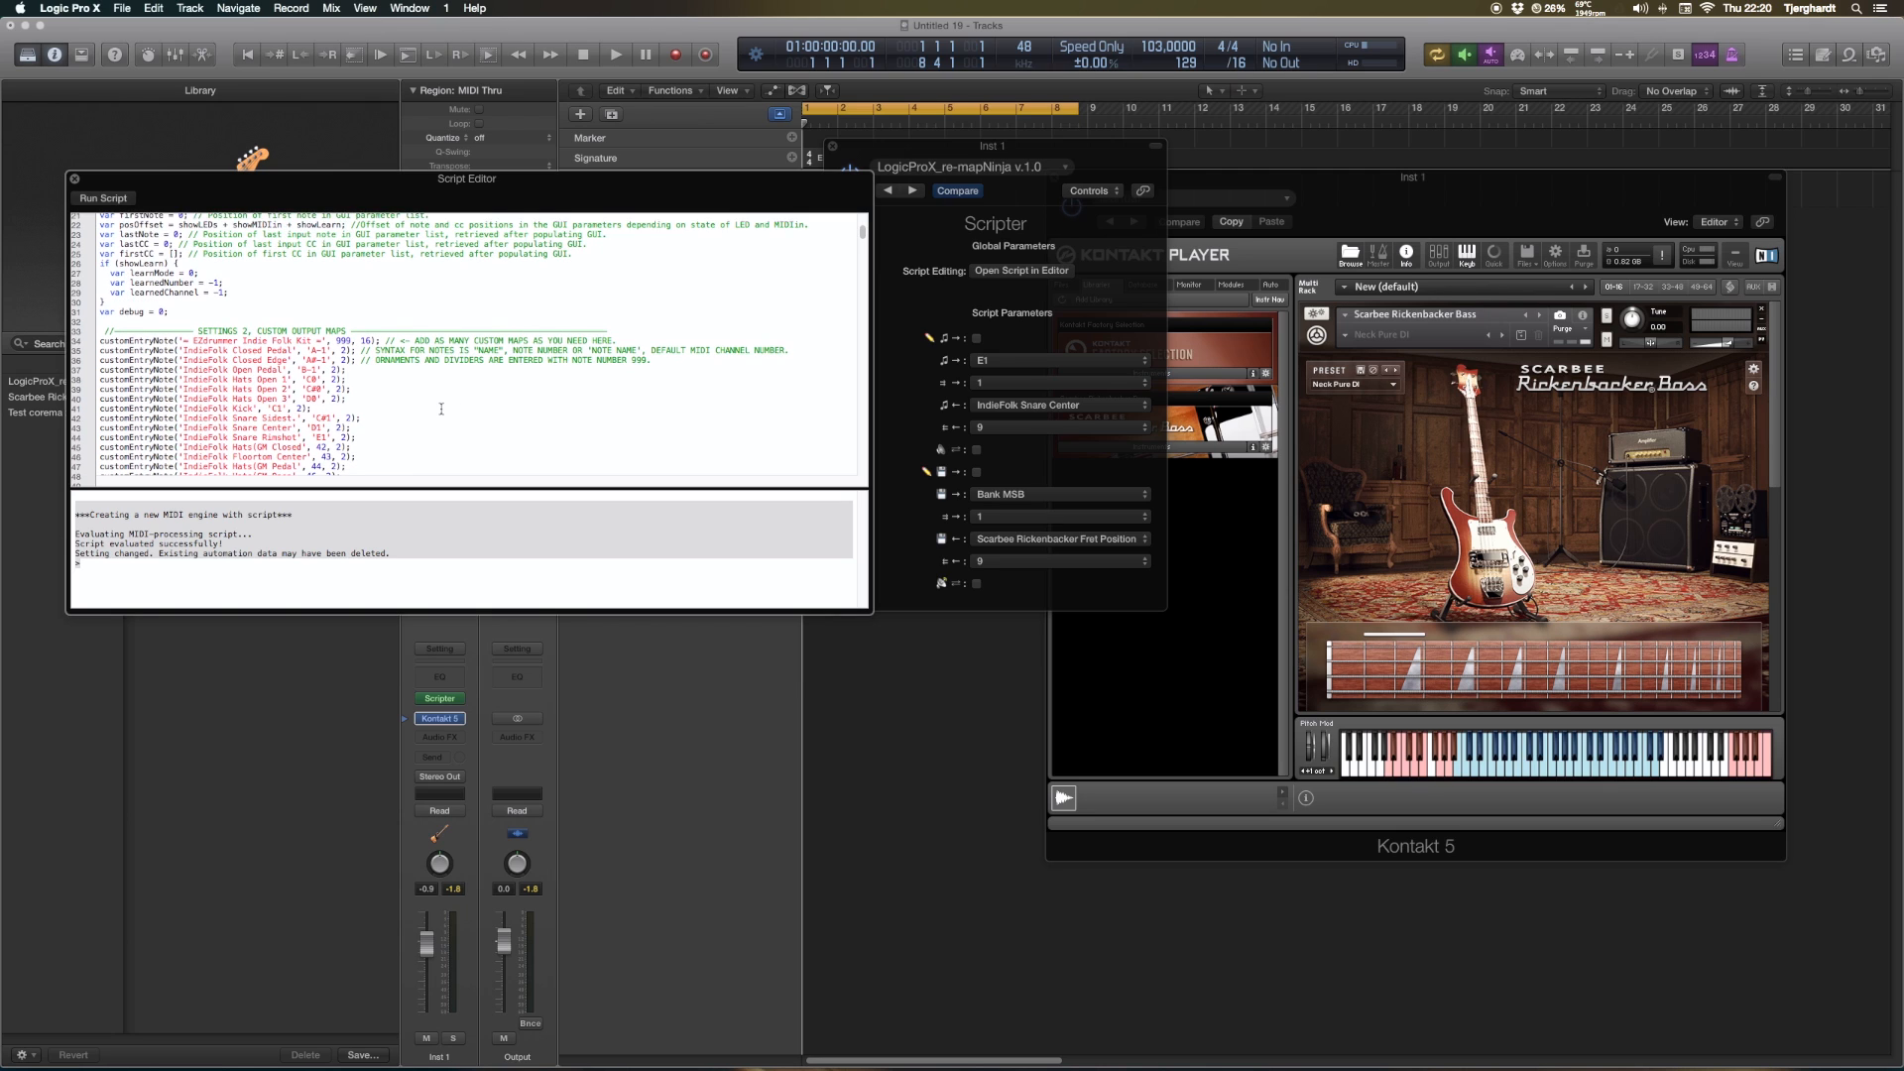
pyautogui.scroll(-2, 441, 403)
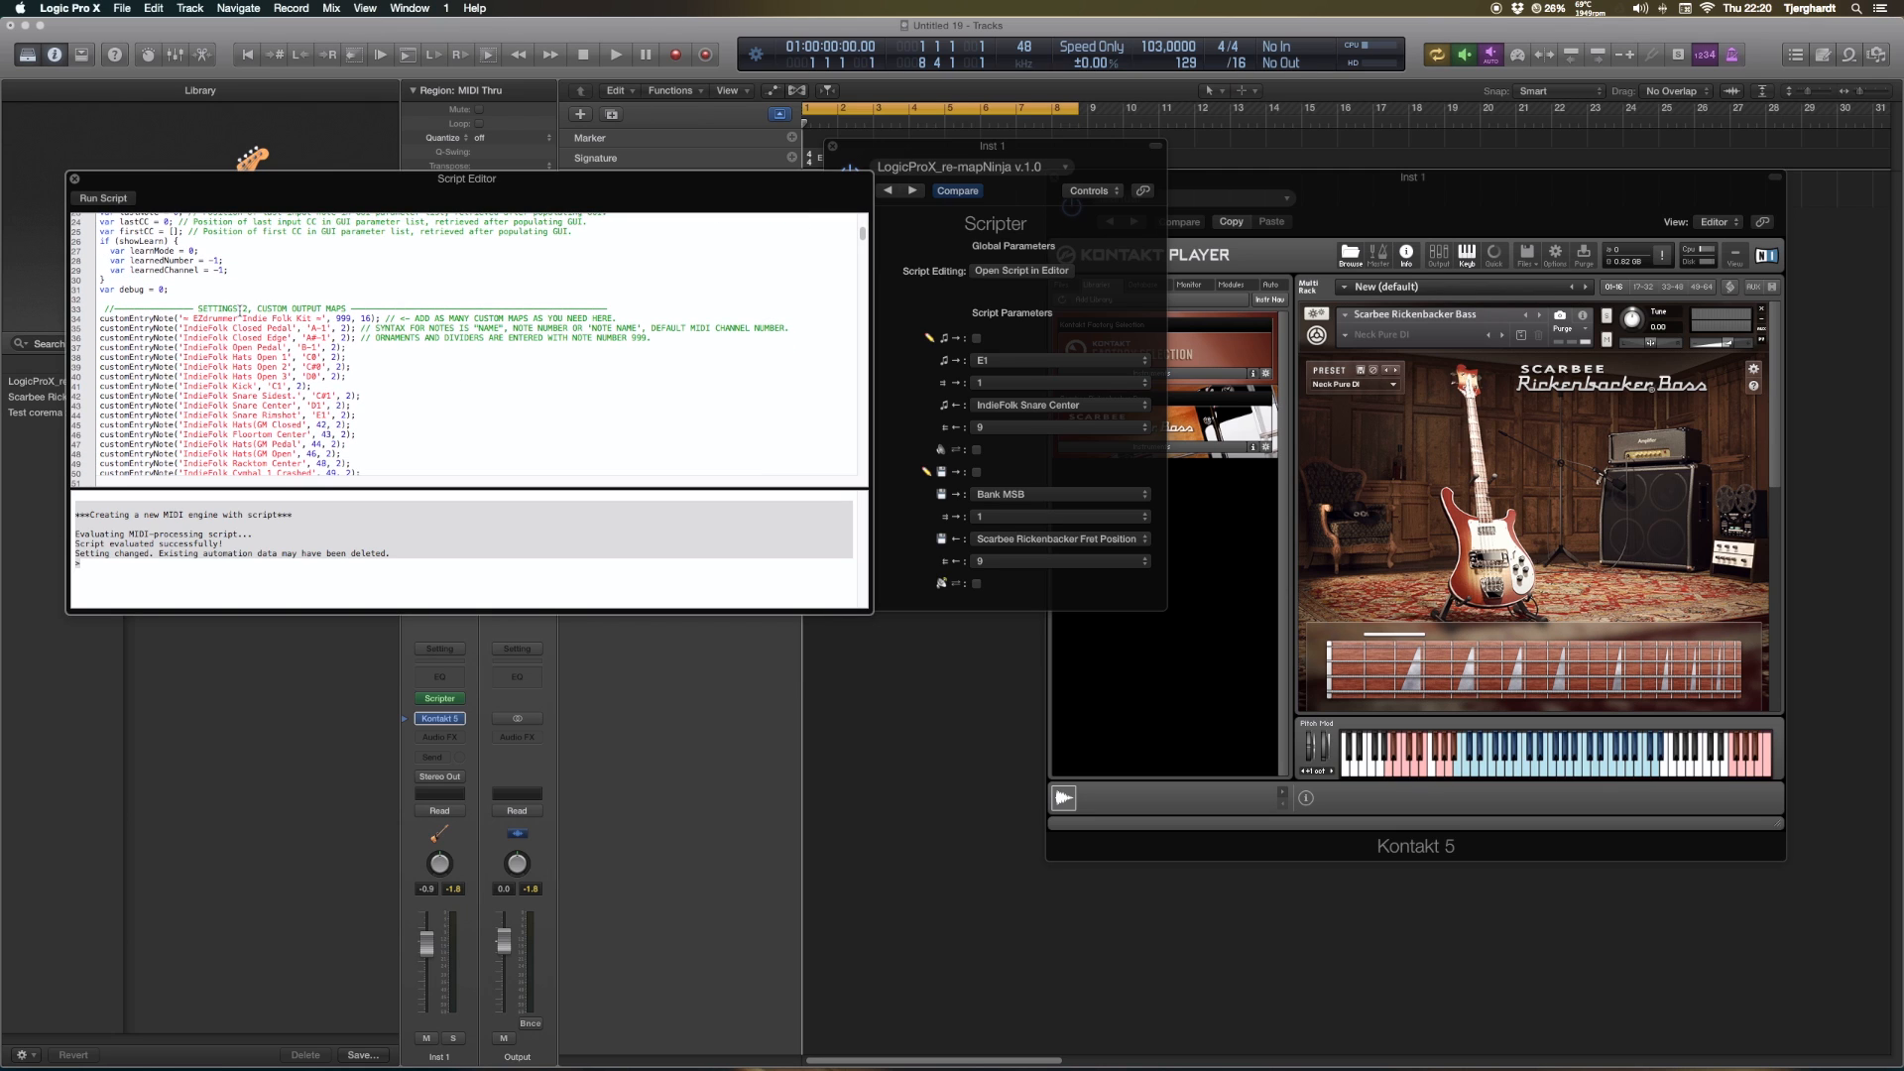
# Highlight the 999 divider number in the EZdrummer Indie Folk Kit entry and set the CC re-map's destination to Bank MSB
pyautogui.click(183, 319)
pyautogui.doubleClick(343, 318)
pyautogui.click(1059, 541)
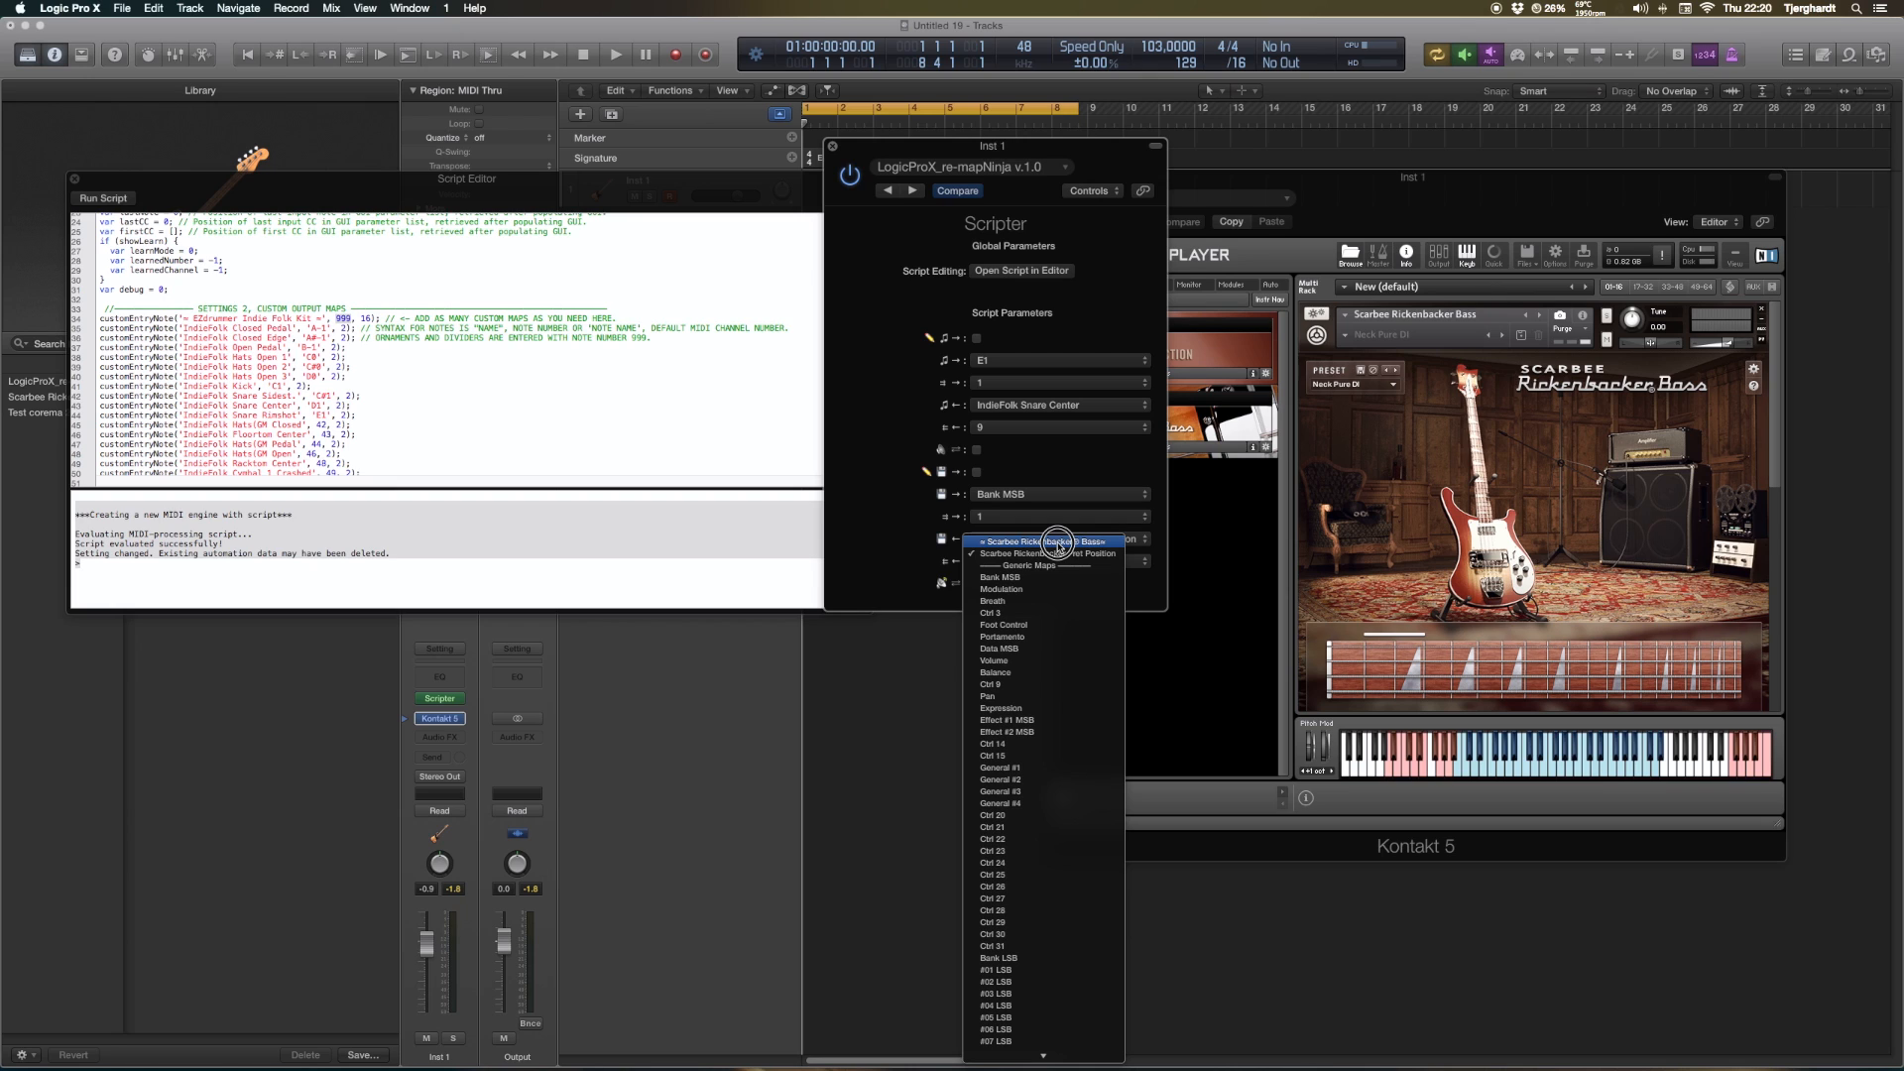
pyautogui.click(1059, 546)
pyautogui.click(1059, 541)
pyautogui.click(1043, 577)
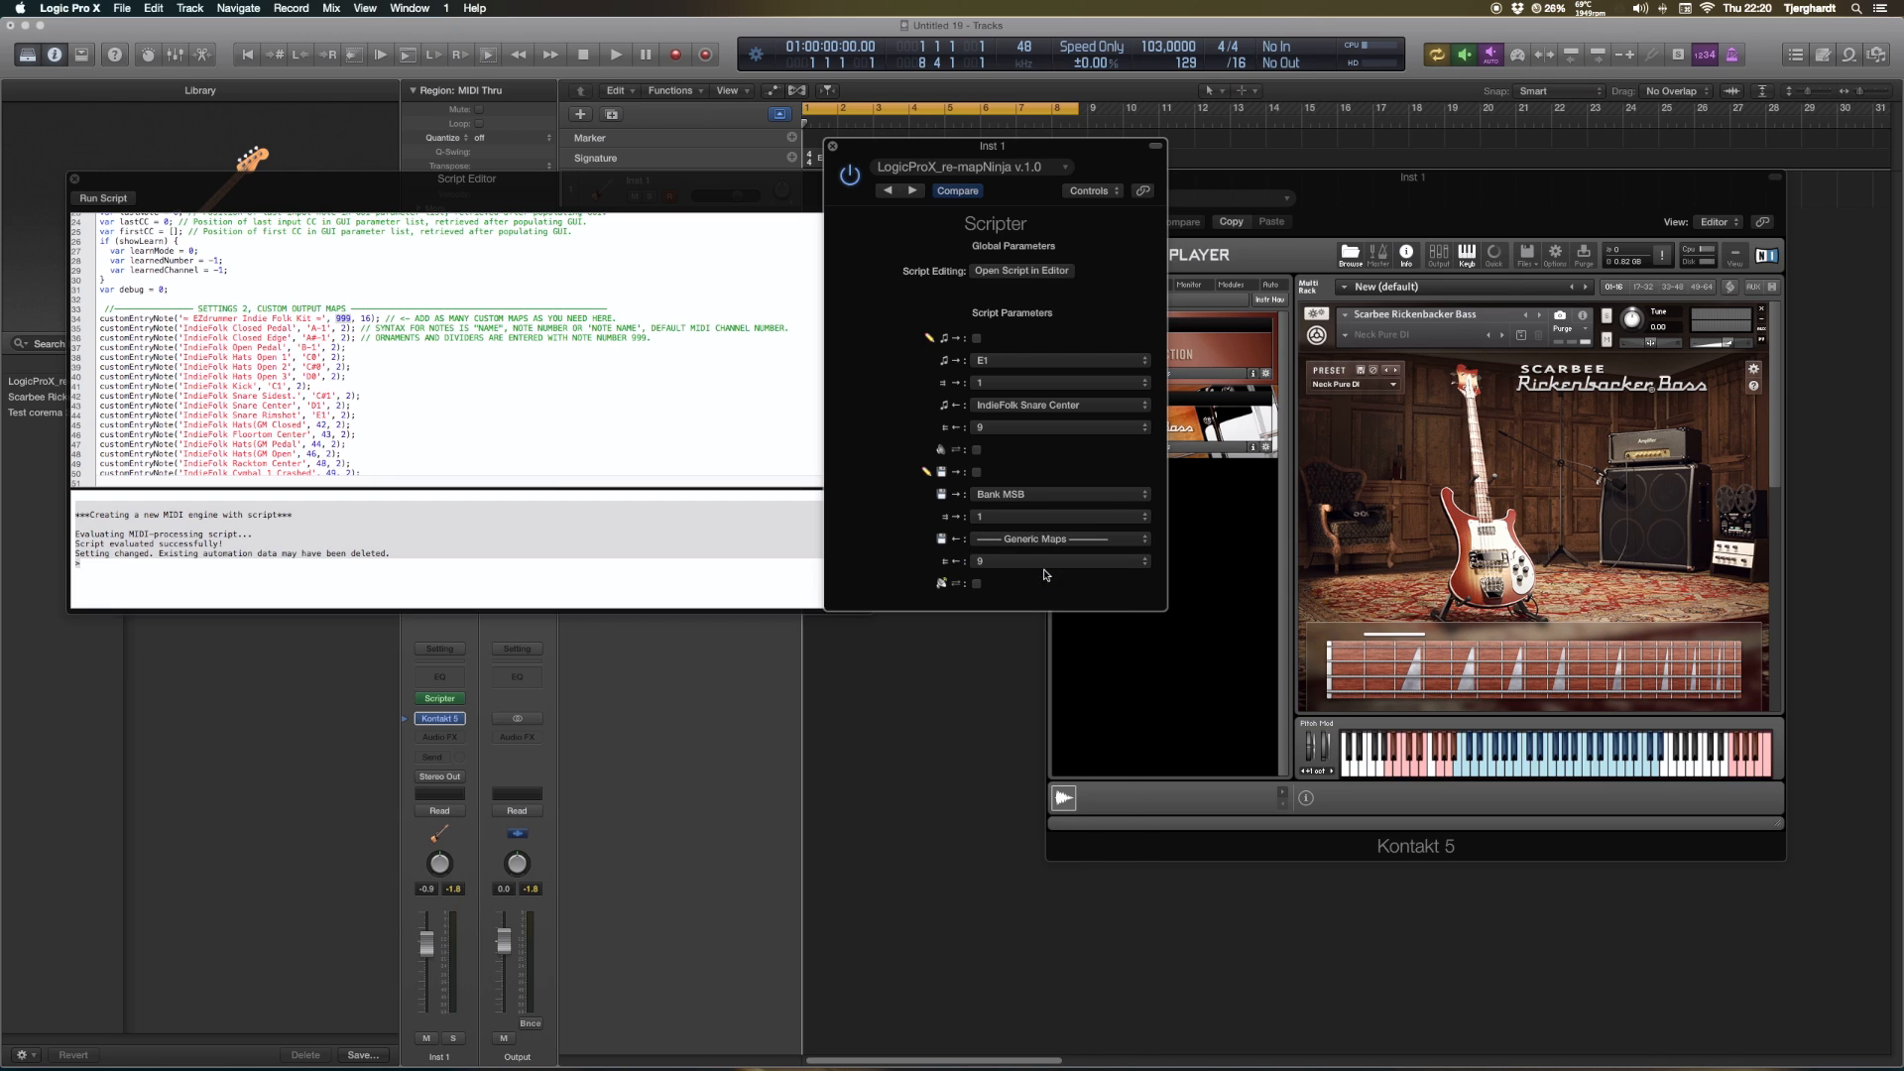
pyautogui.click(1036, 541)
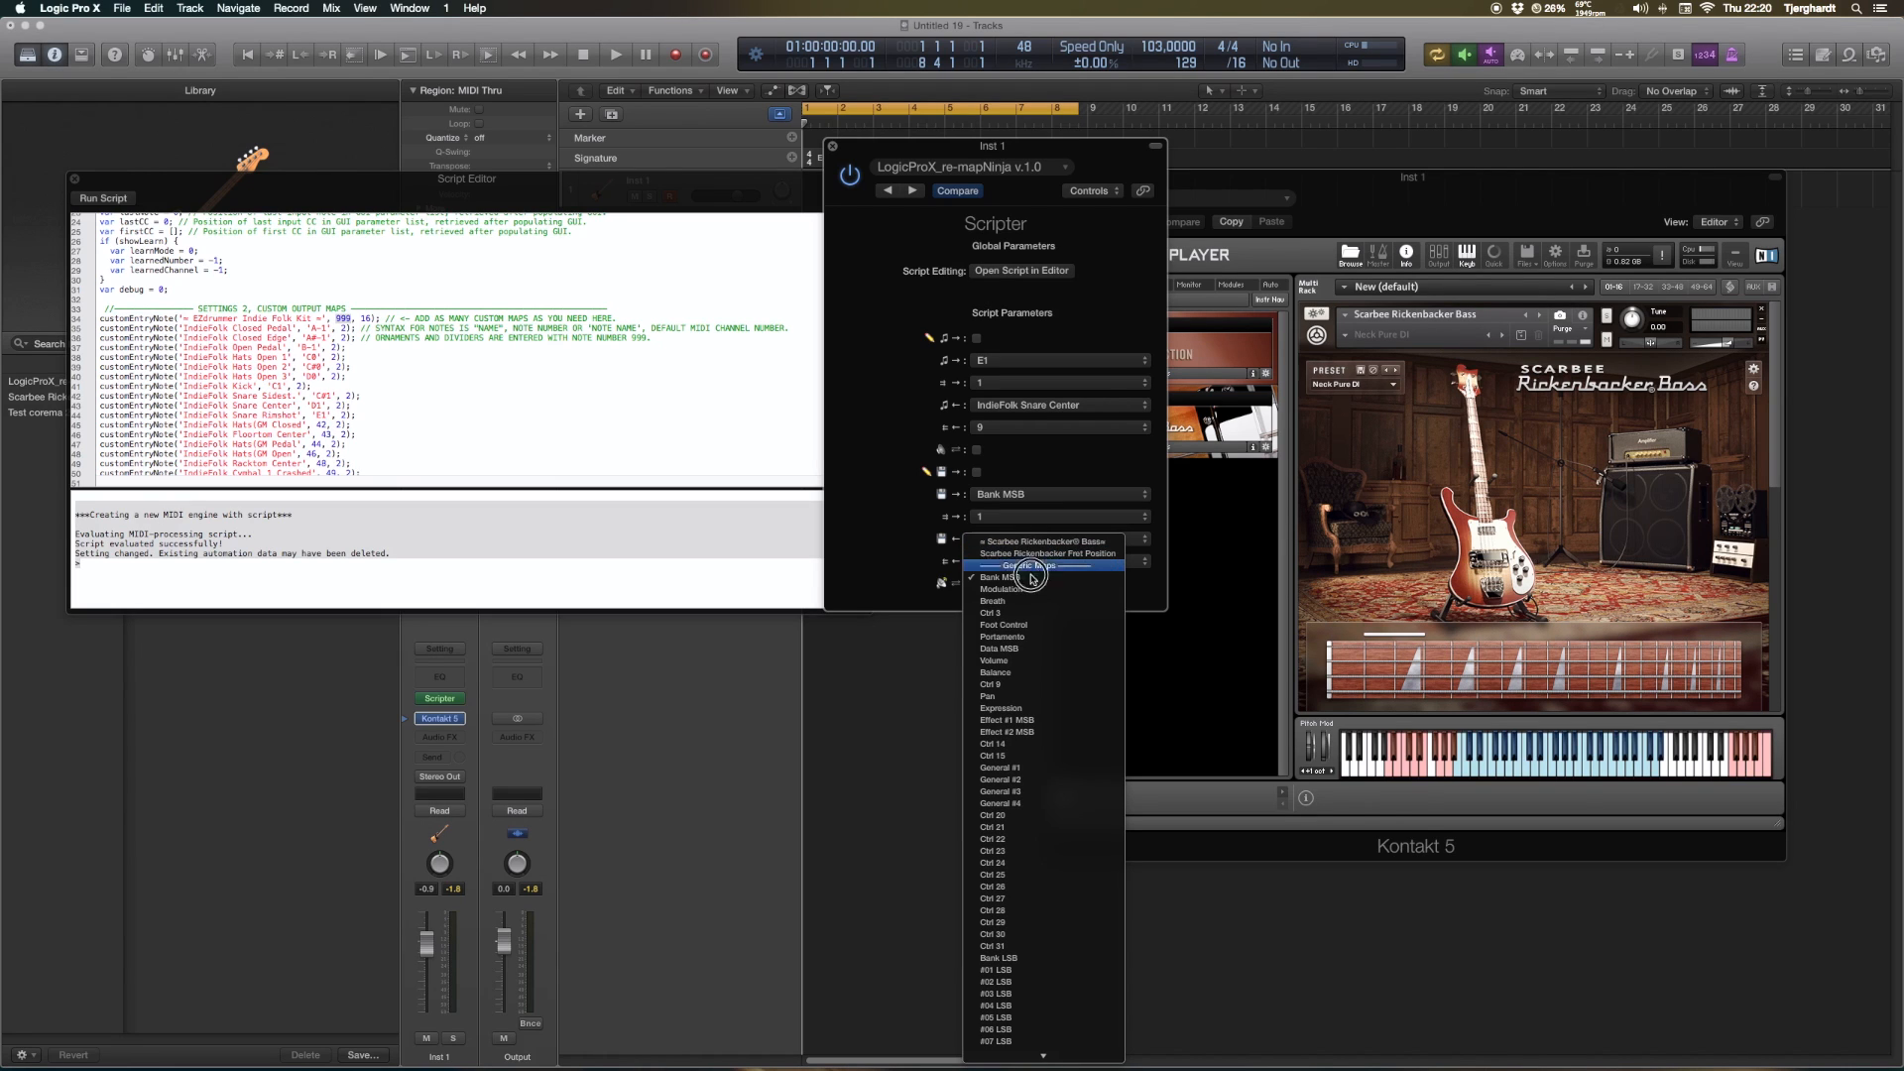
pyautogui.click(1050, 474)
# Run the re-mapNinja script again and close the Script Editor
pyautogui.click(455, 446)
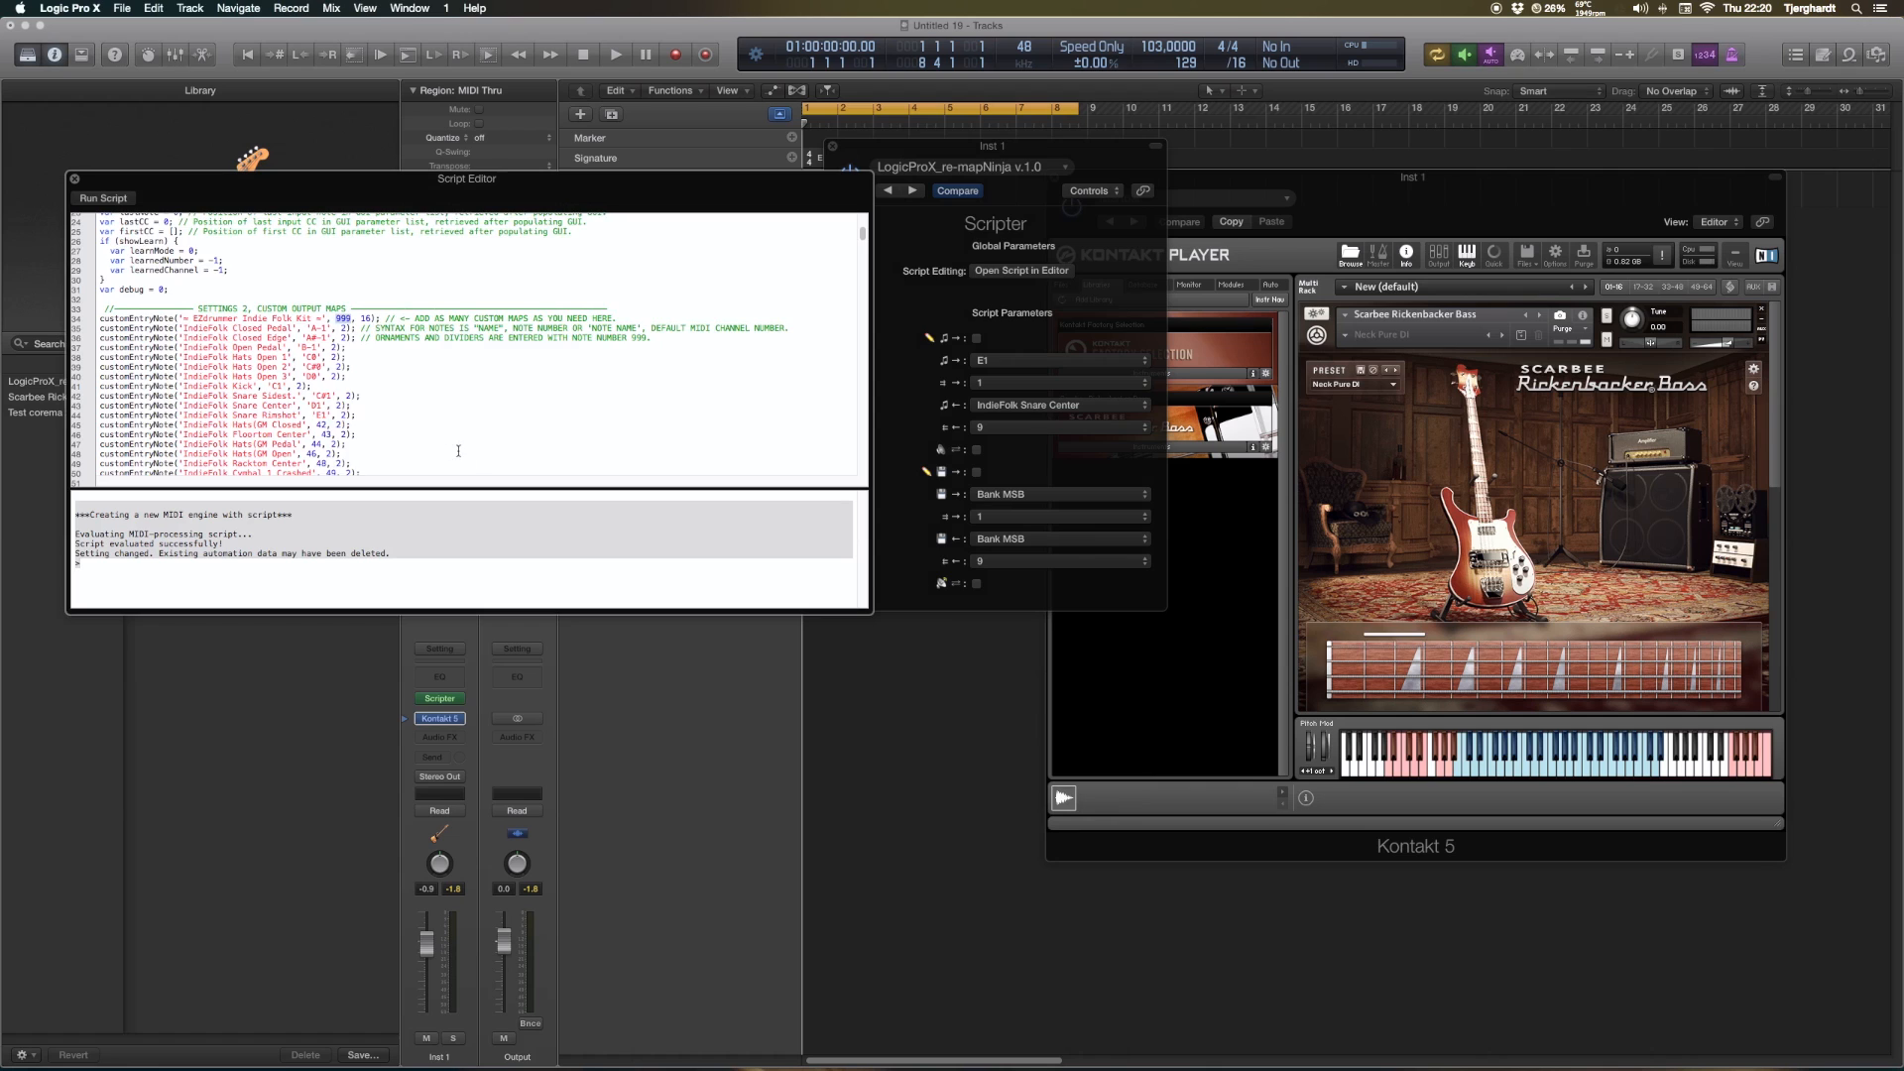
pyautogui.scroll(8, 456, 448)
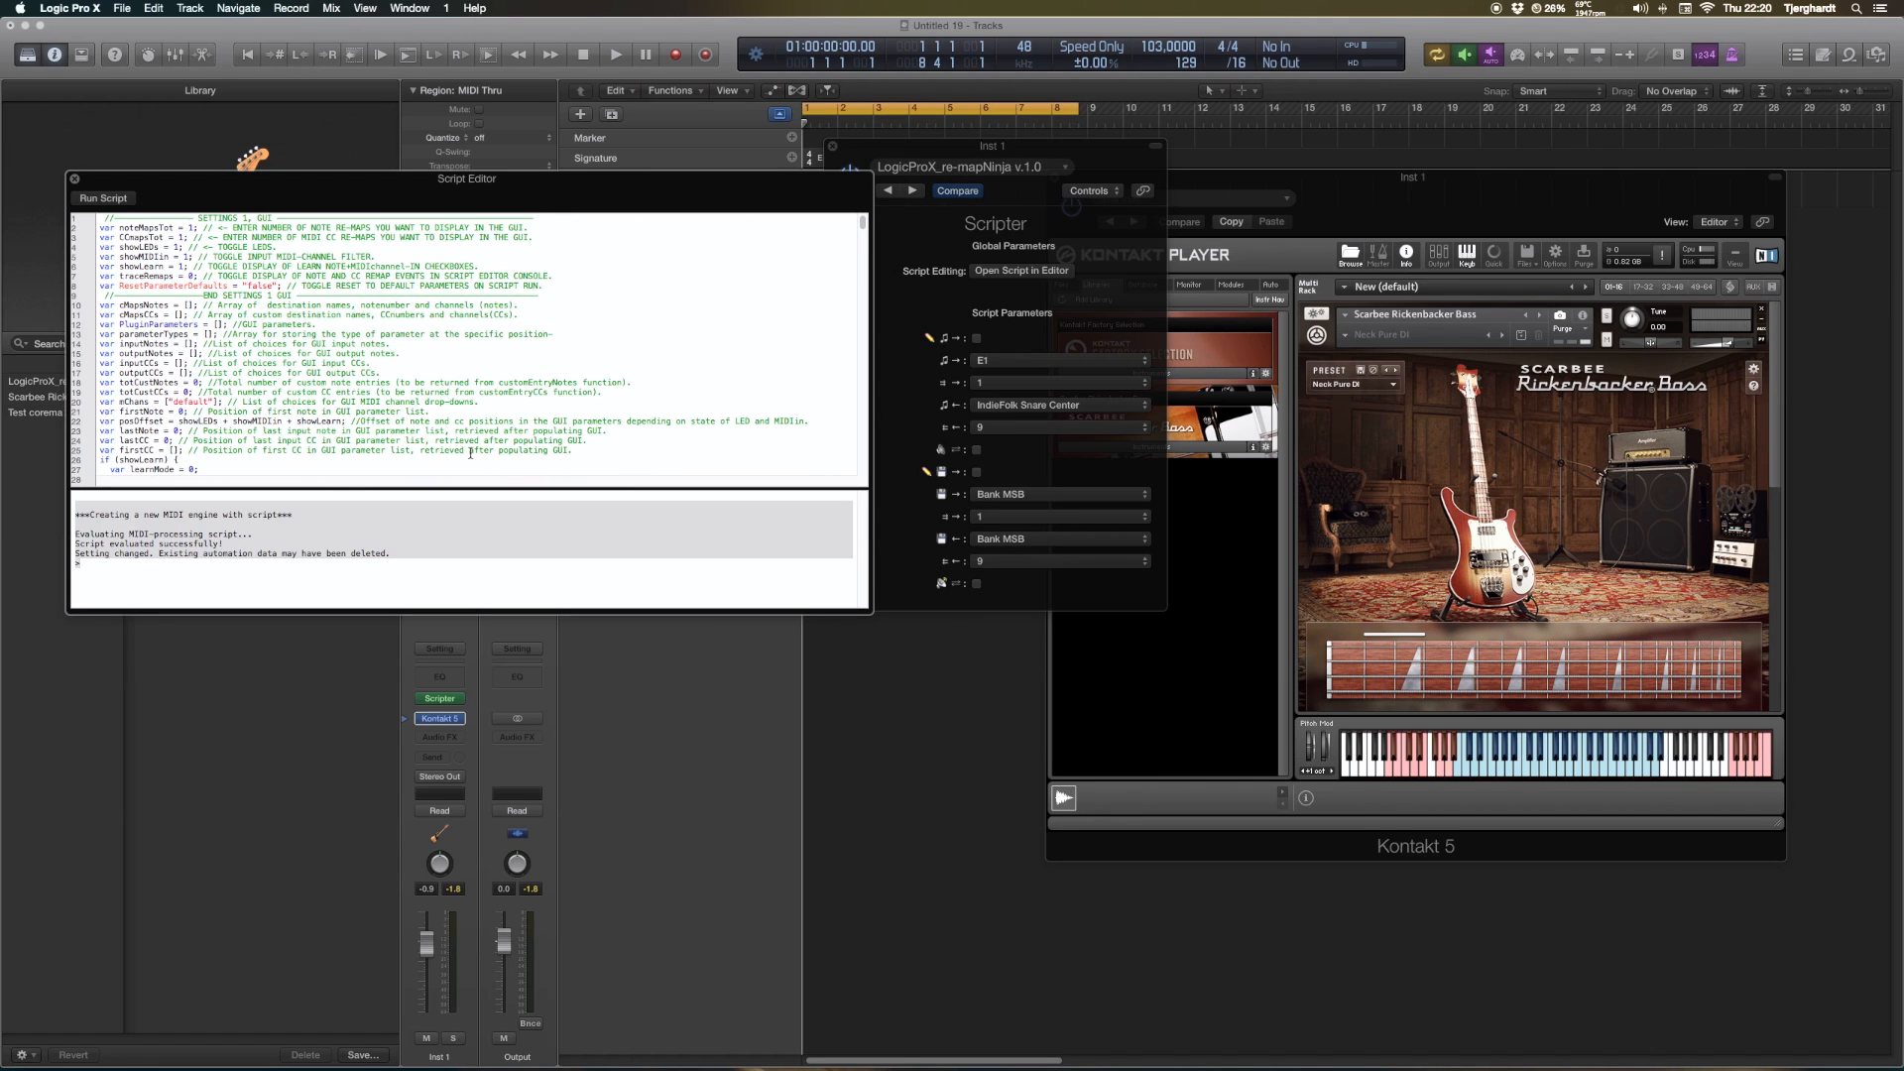
pyautogui.click(90, 201)
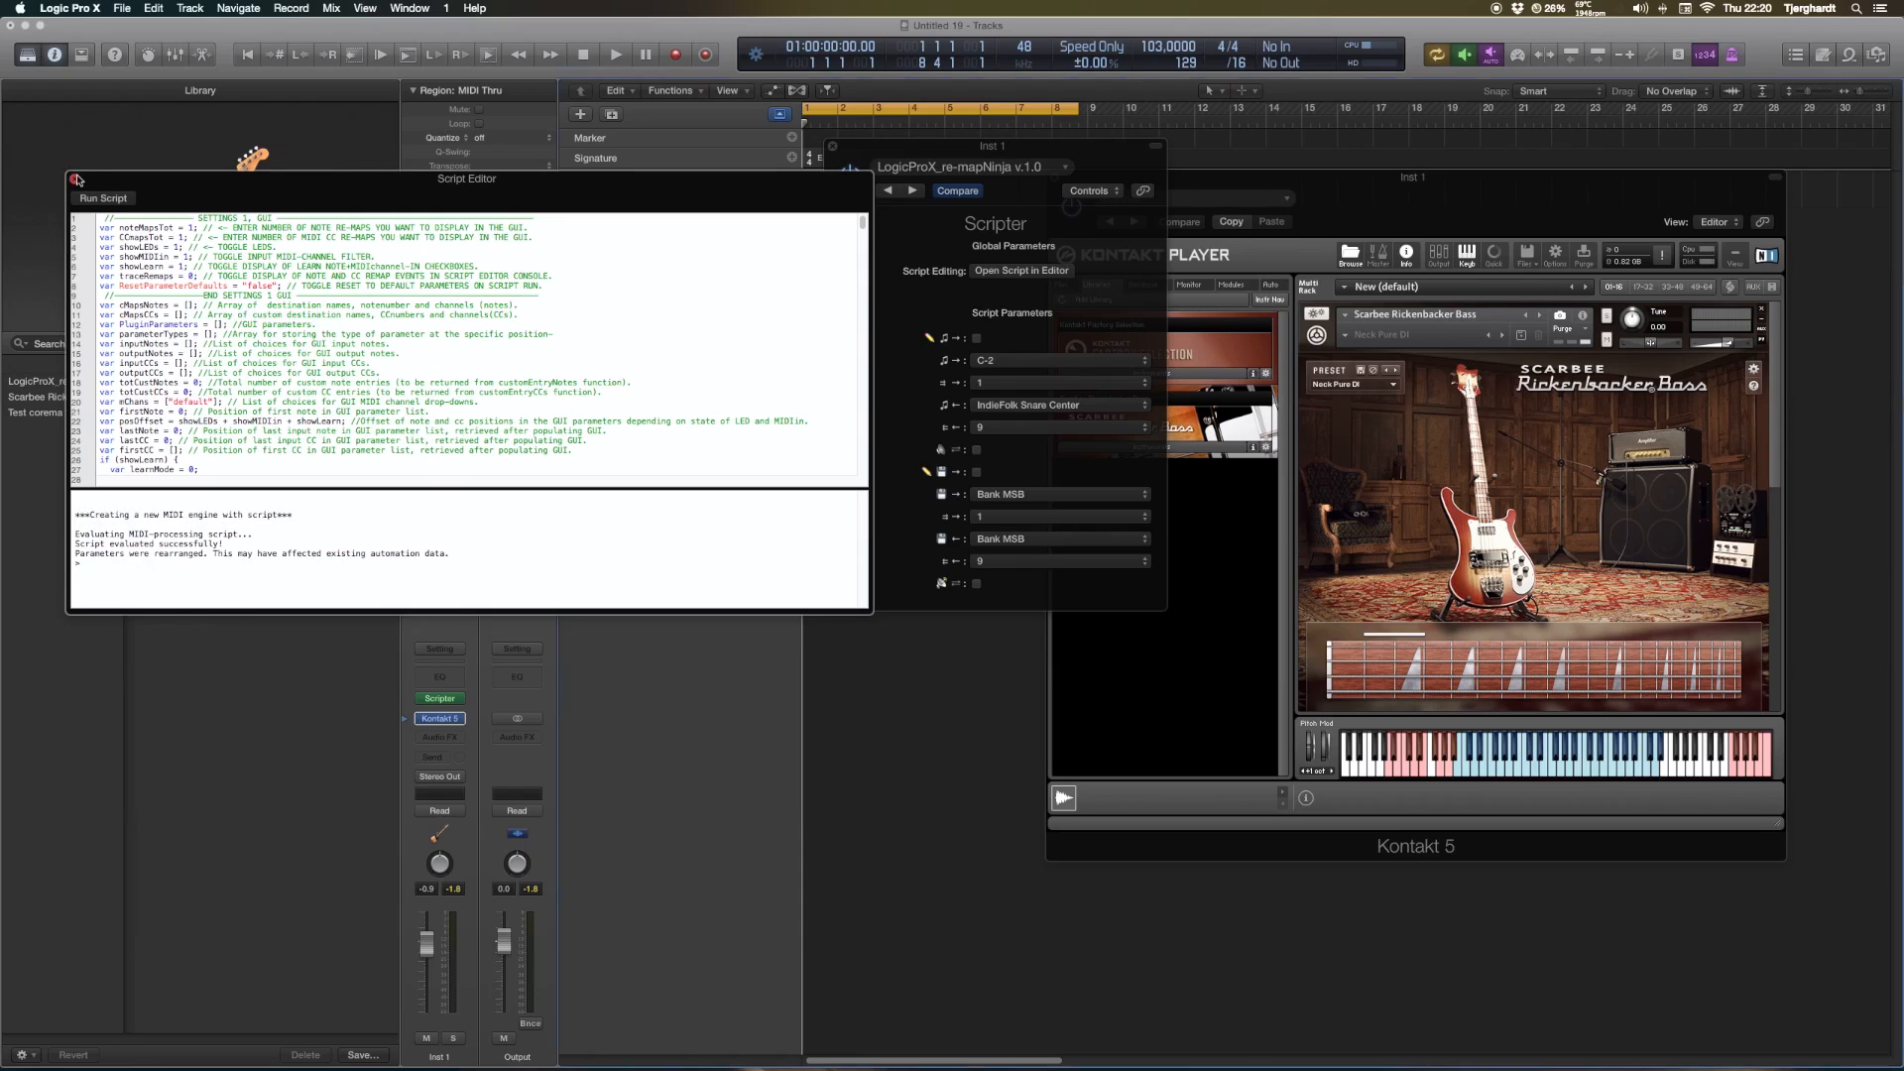
pyautogui.click(77, 179)
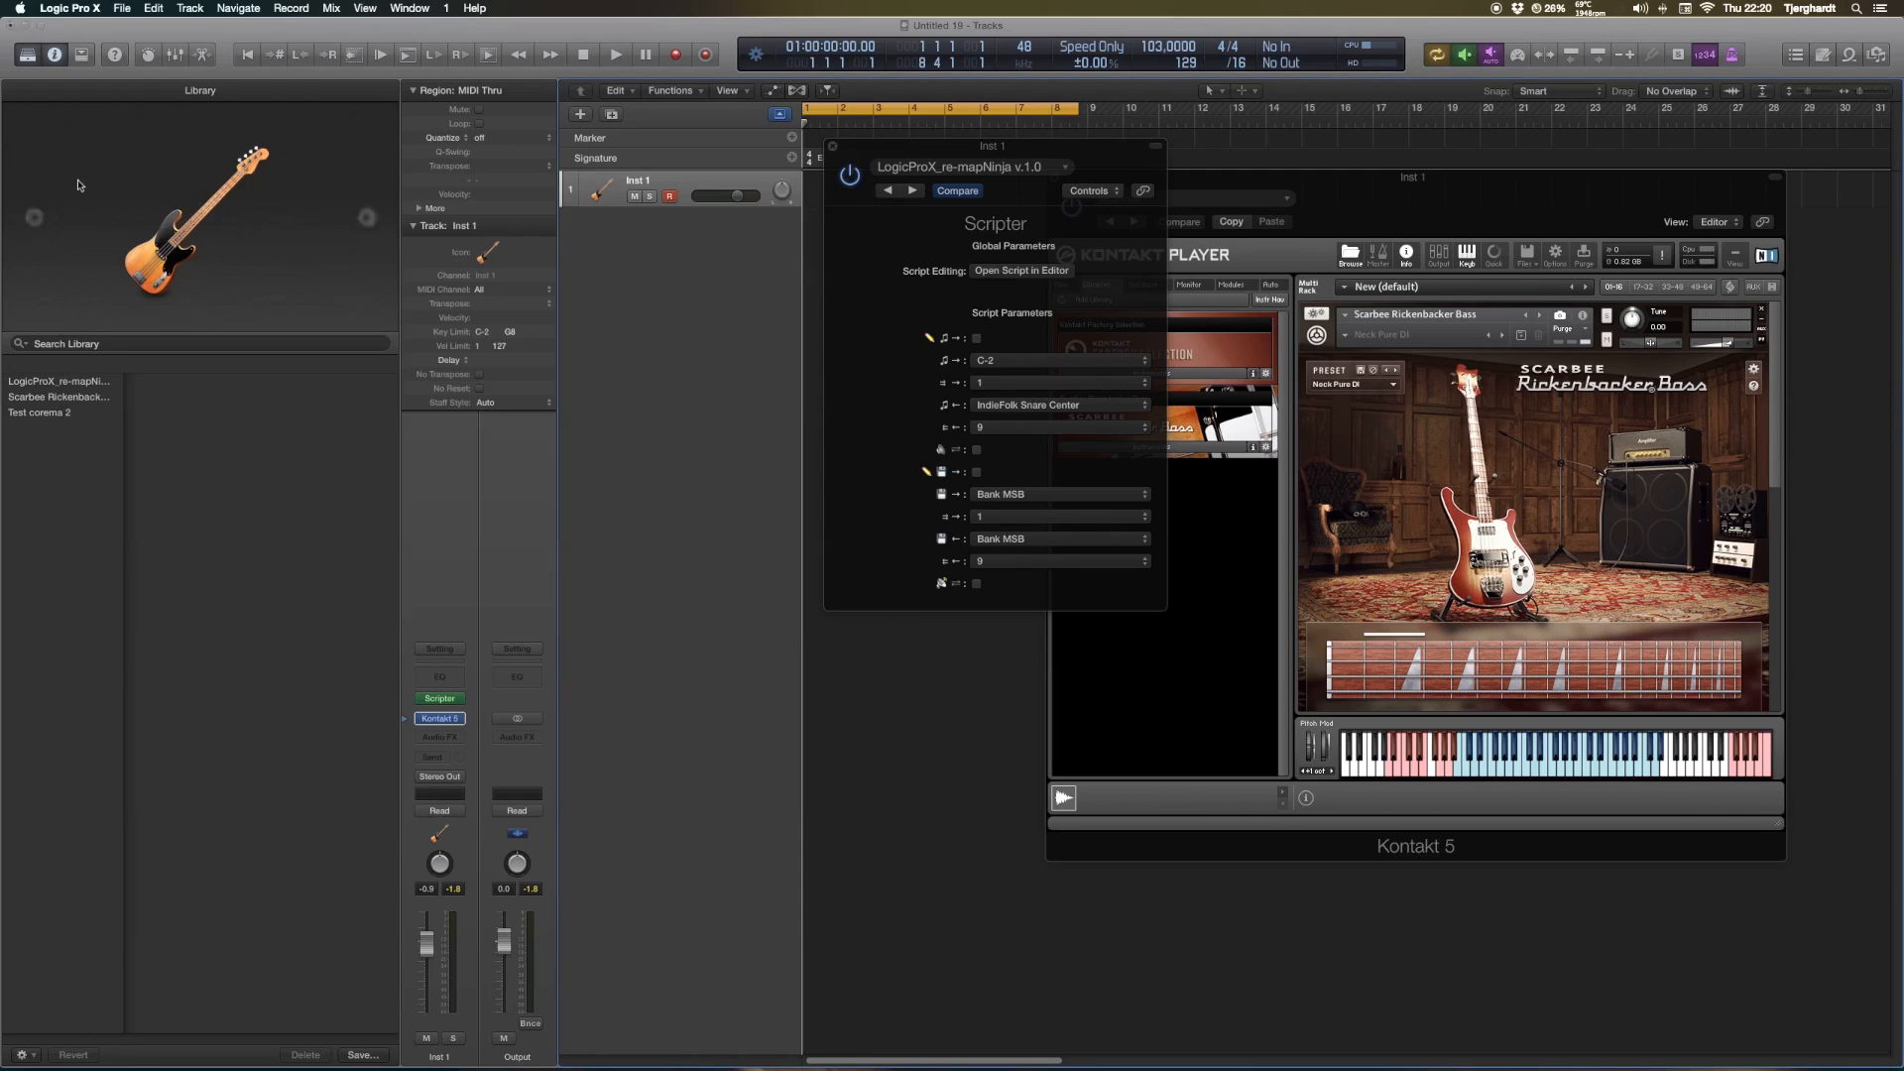
# Use the note re-map's learn mode to capture C#2 as its input note, and switch learning off
pyautogui.click(977, 338)
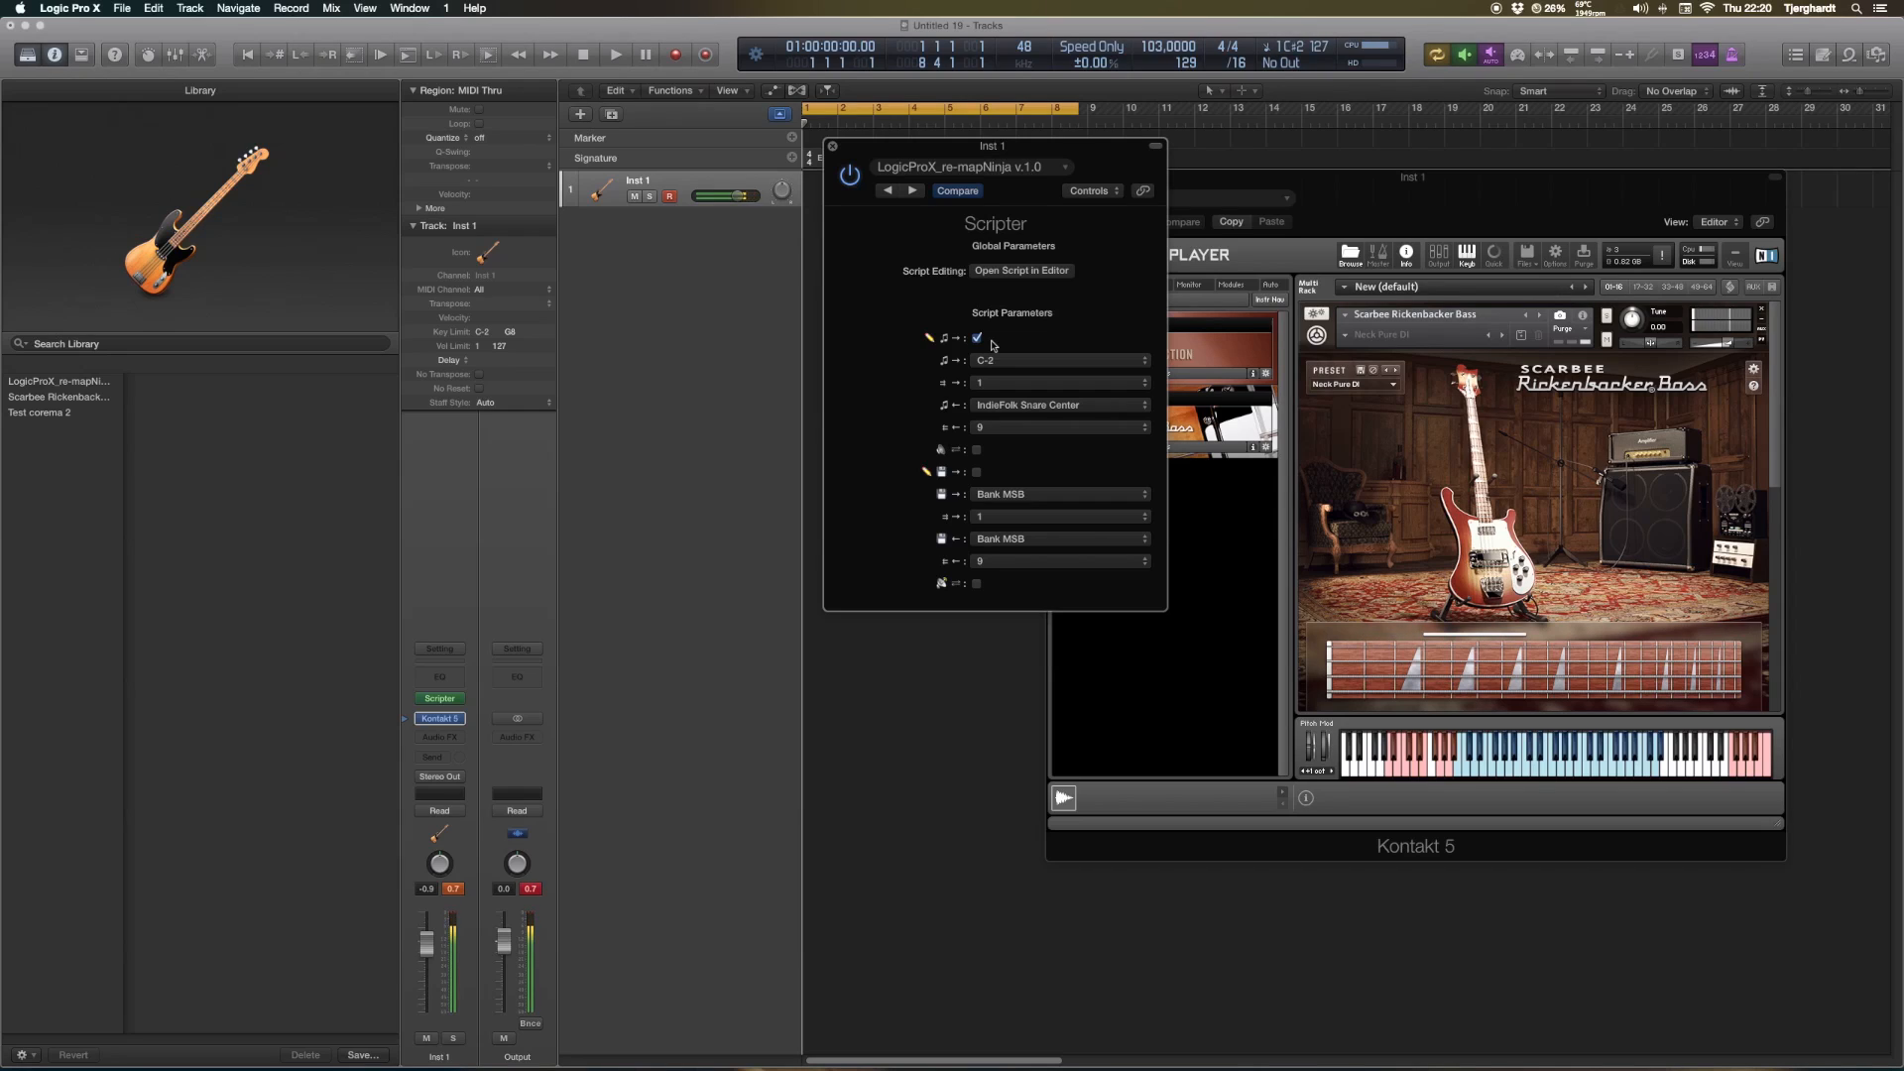
pyautogui.click(979, 340)
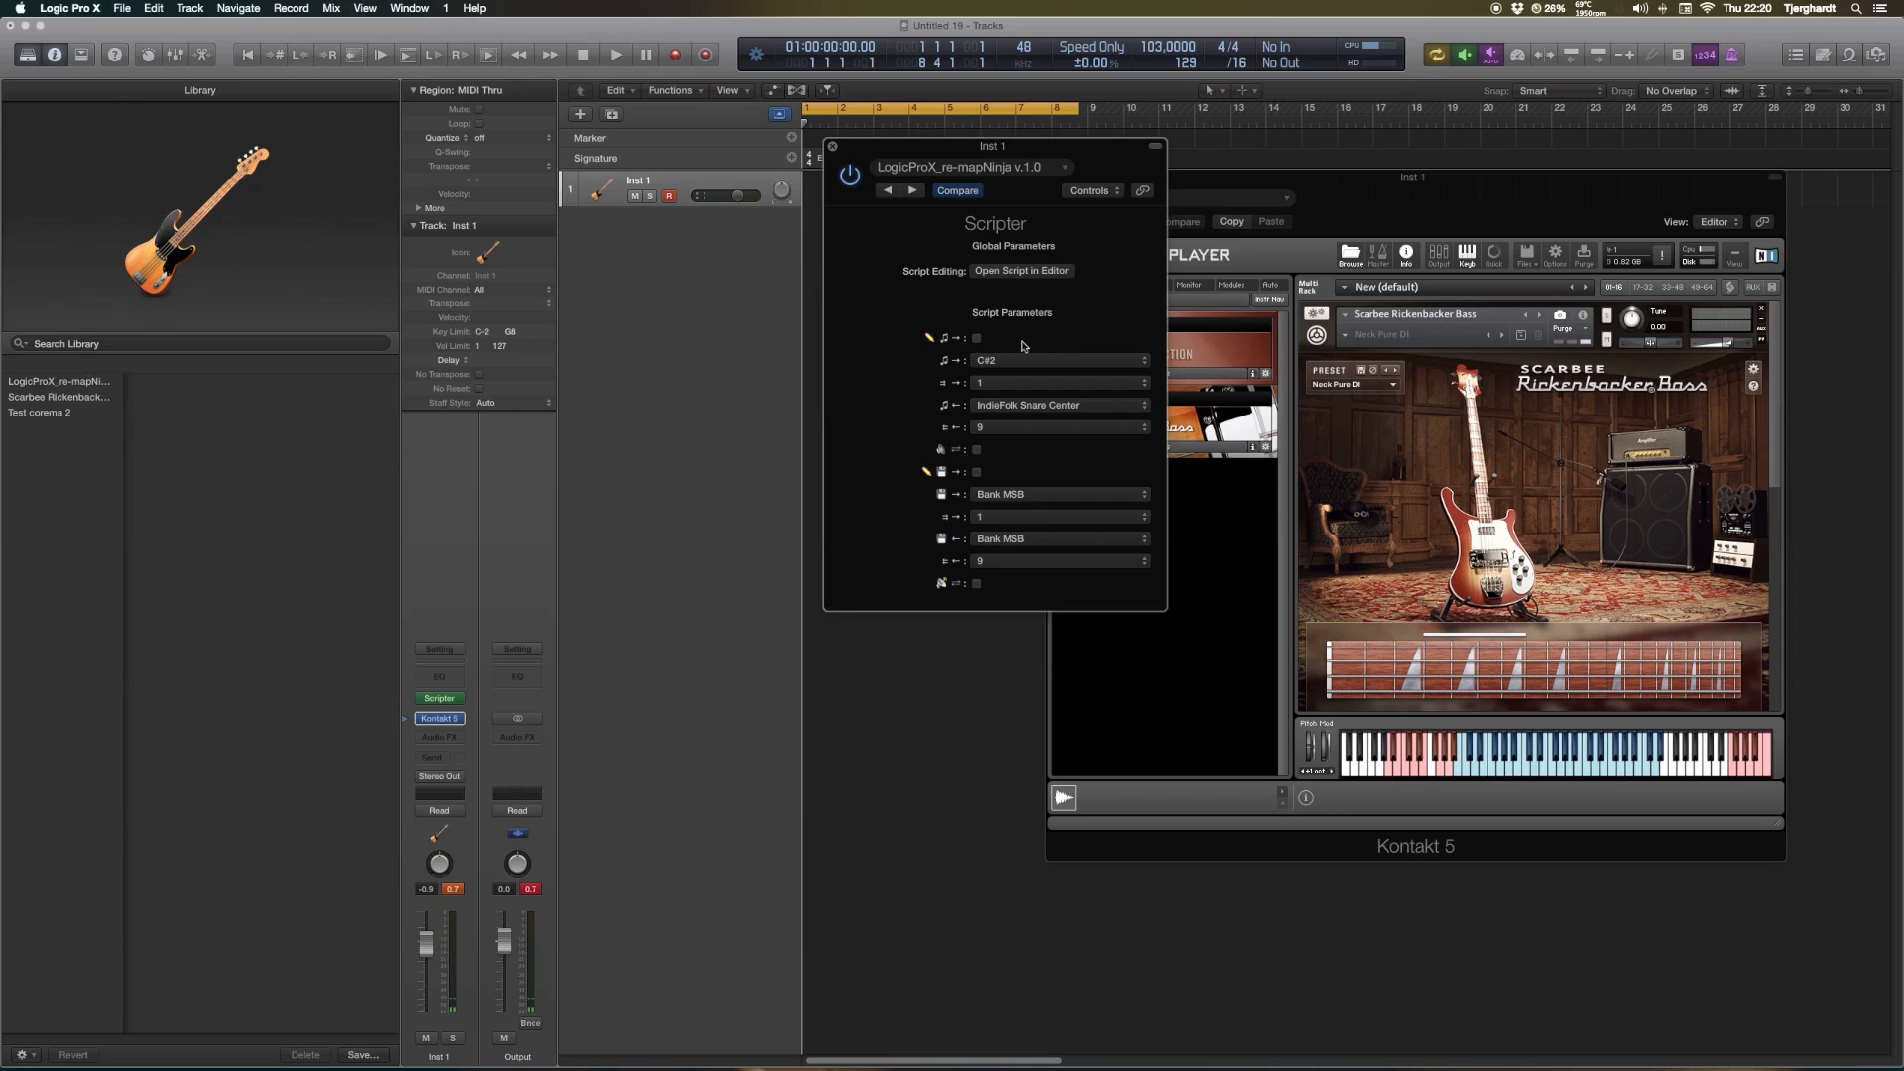
# Look through the note re-map's destination choices, from the EZdrummer Indie Folk Kit entries to the generic notes
pyautogui.click(1012, 406)
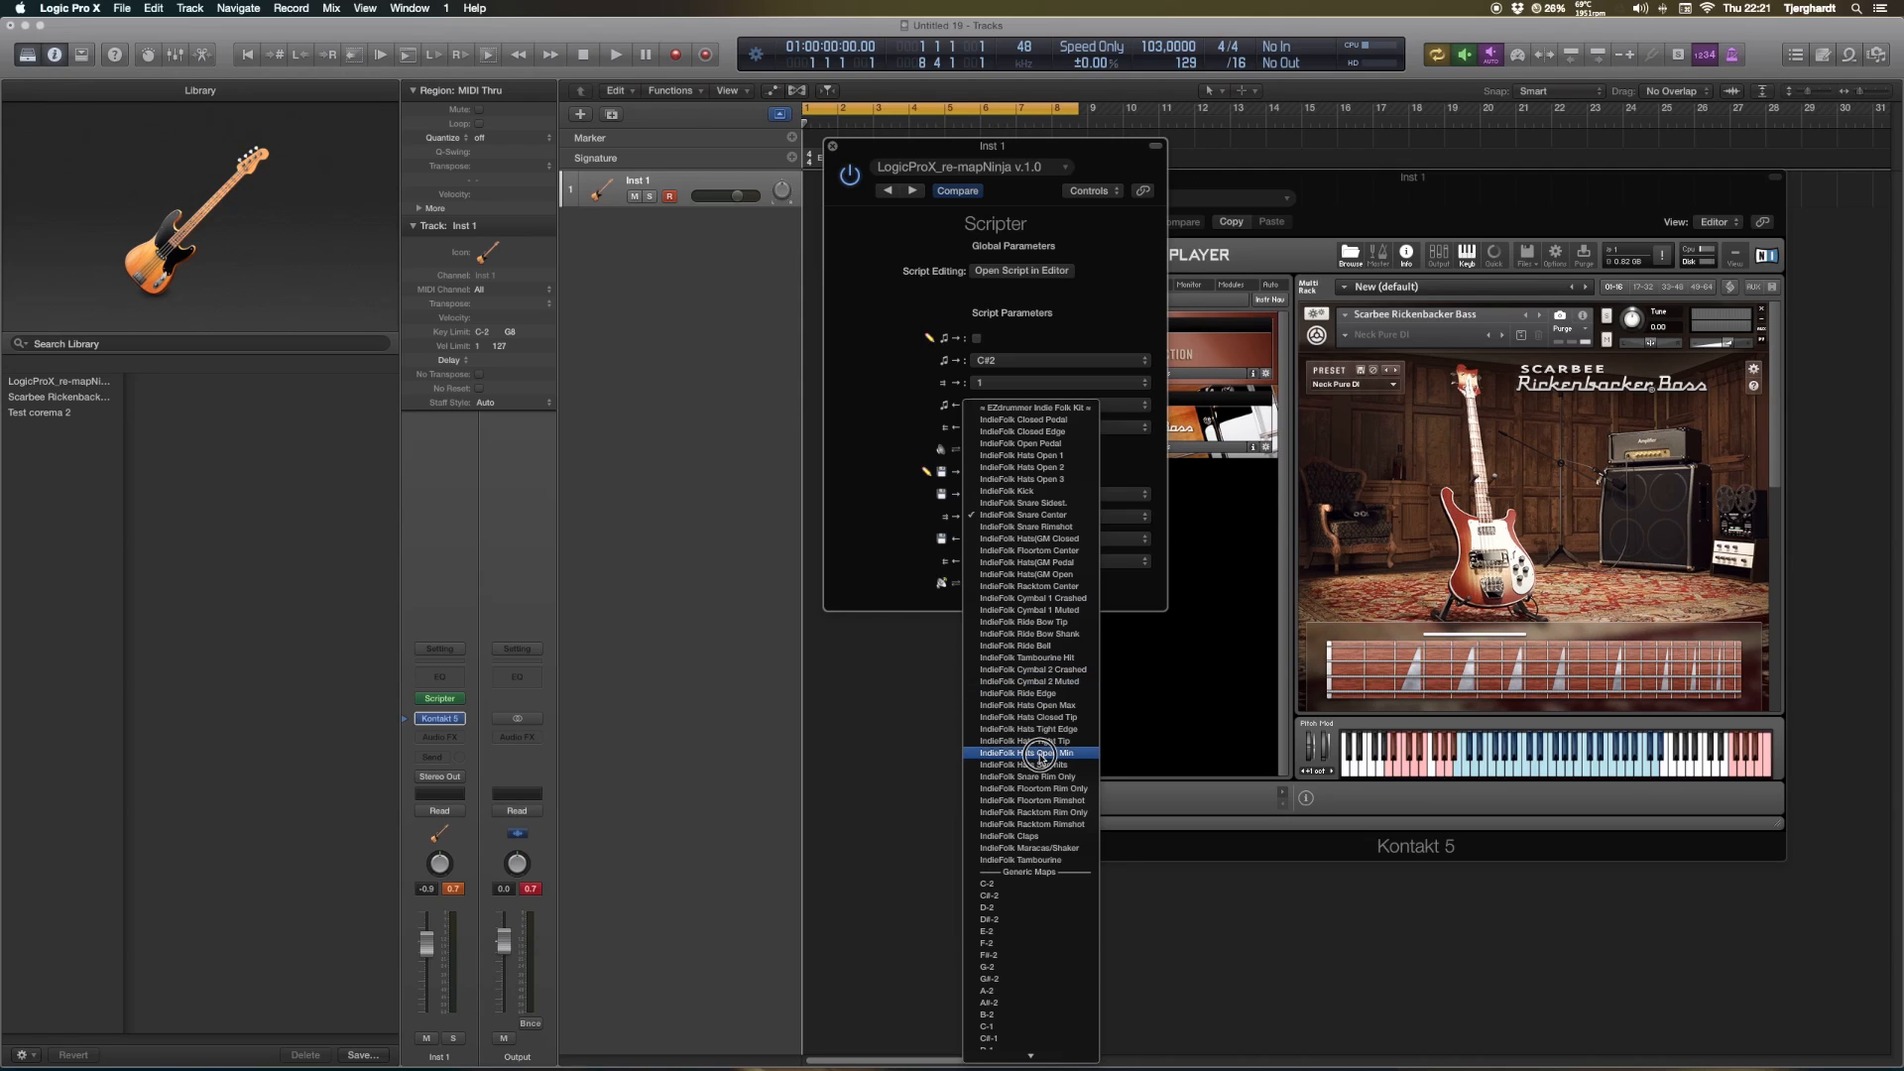
pyautogui.moveTo(1055, 1055)
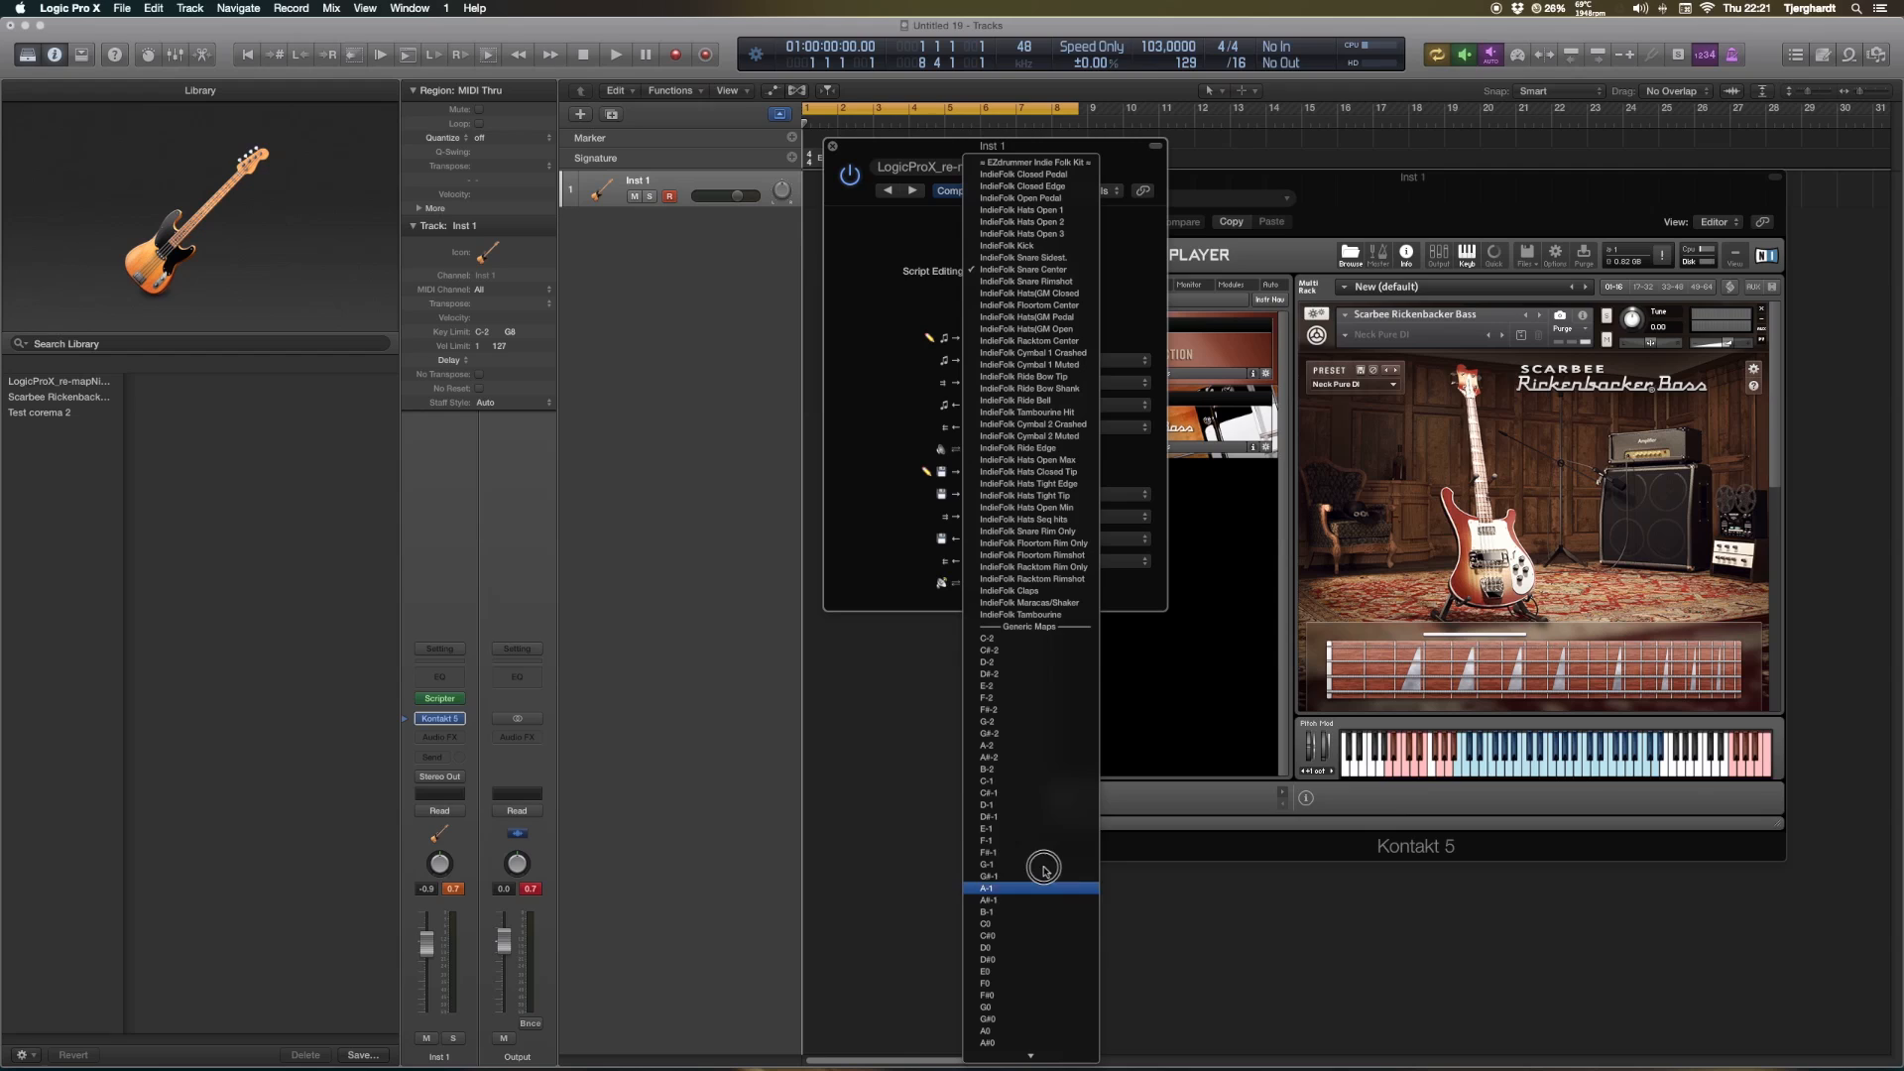
pyautogui.click(884, 508)
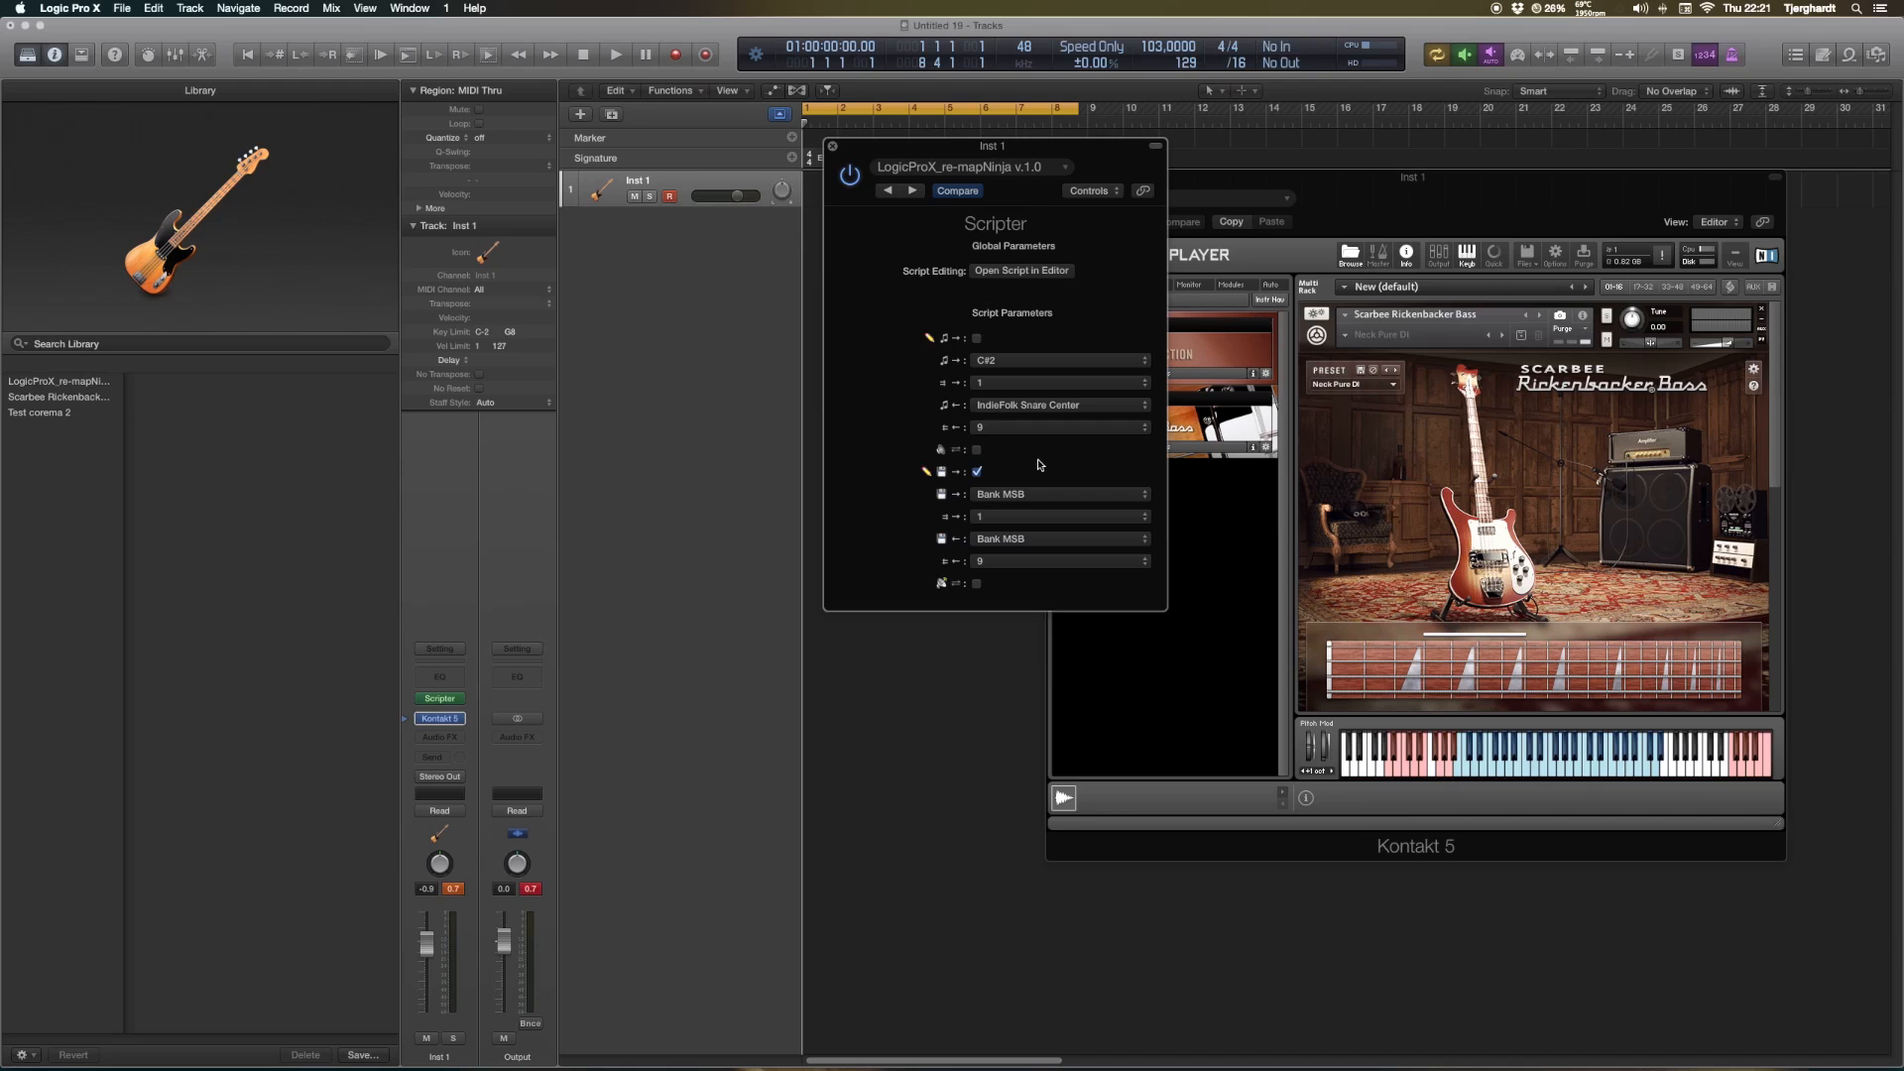
# Use the CC re-map's learn mode to capture Sustain as its input CC, and switch learning off
pyautogui.click(977, 472)
# Open the re-mapNinja script in the Script Editor and examine its GUI settings, variables and custom output map entries
pyautogui.click(1015, 271)
pyautogui.scroll(-3, 496, 394)
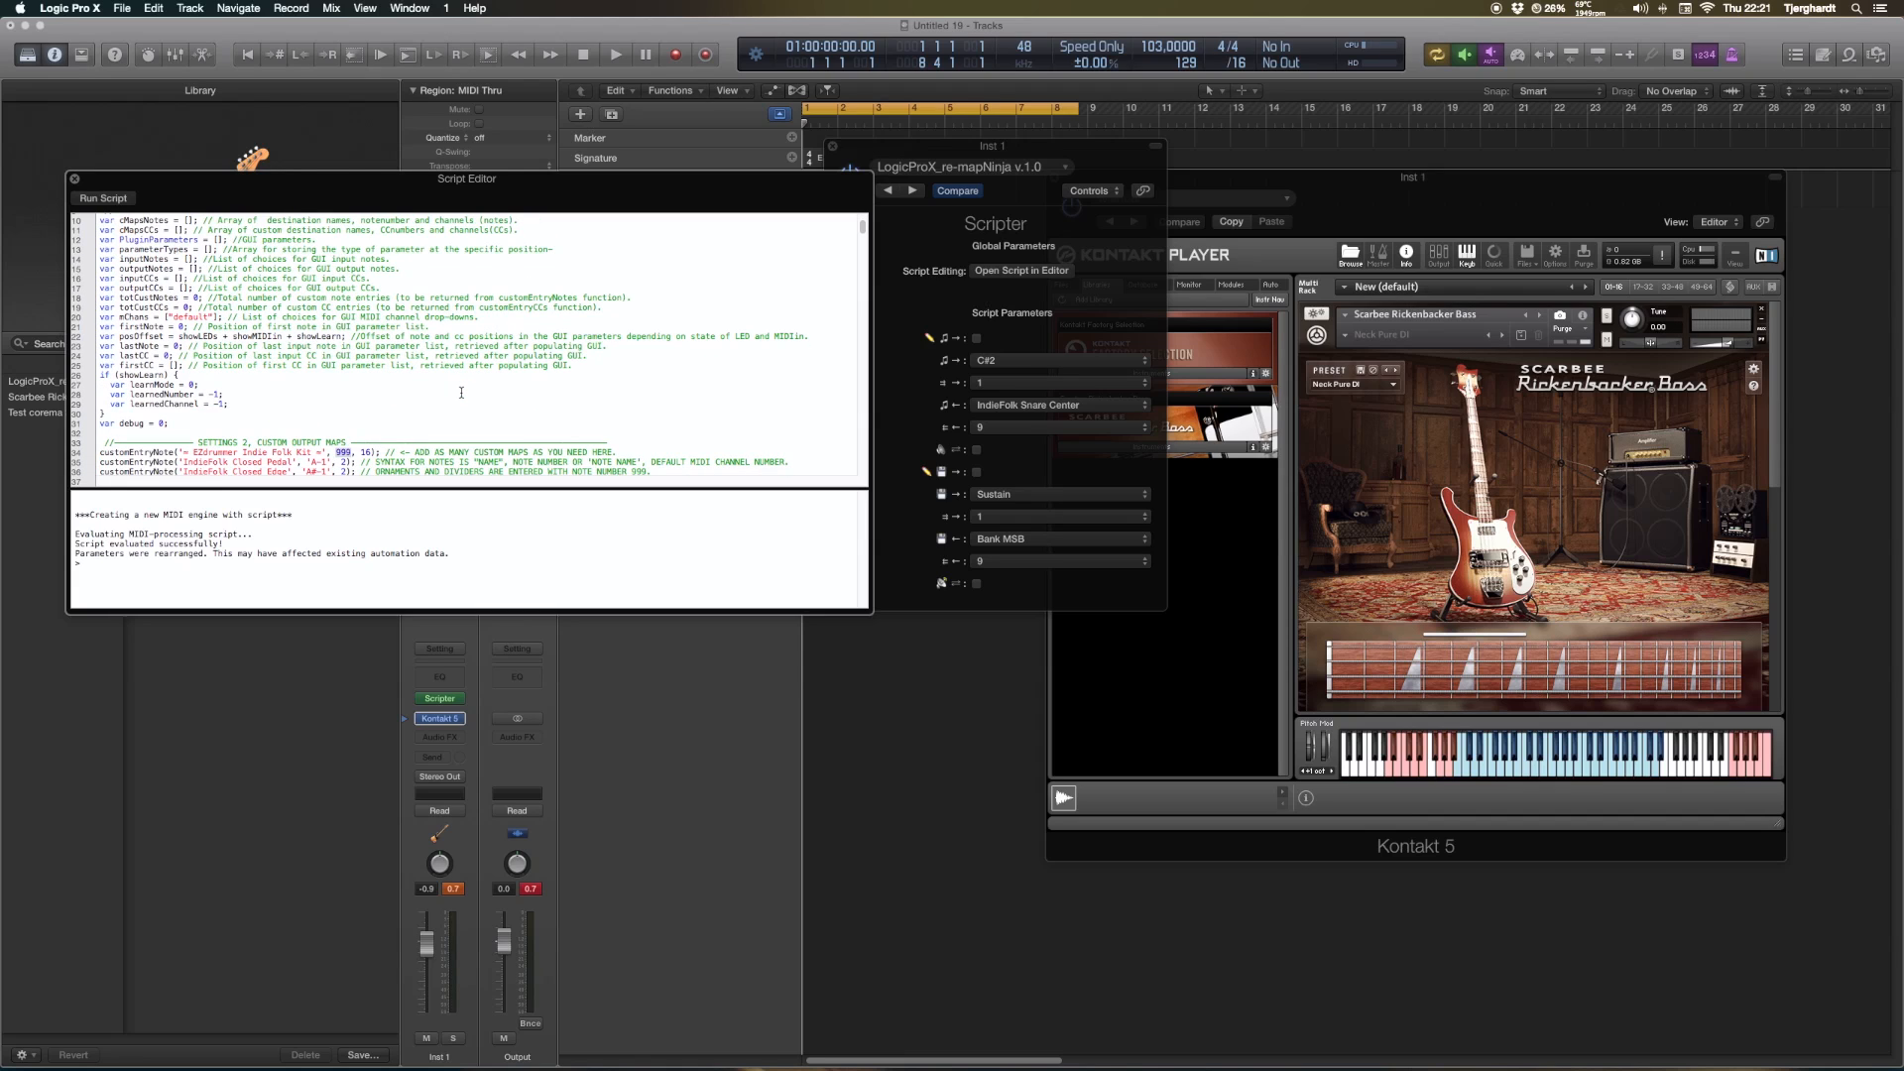
pyautogui.scroll(-2, 461, 393)
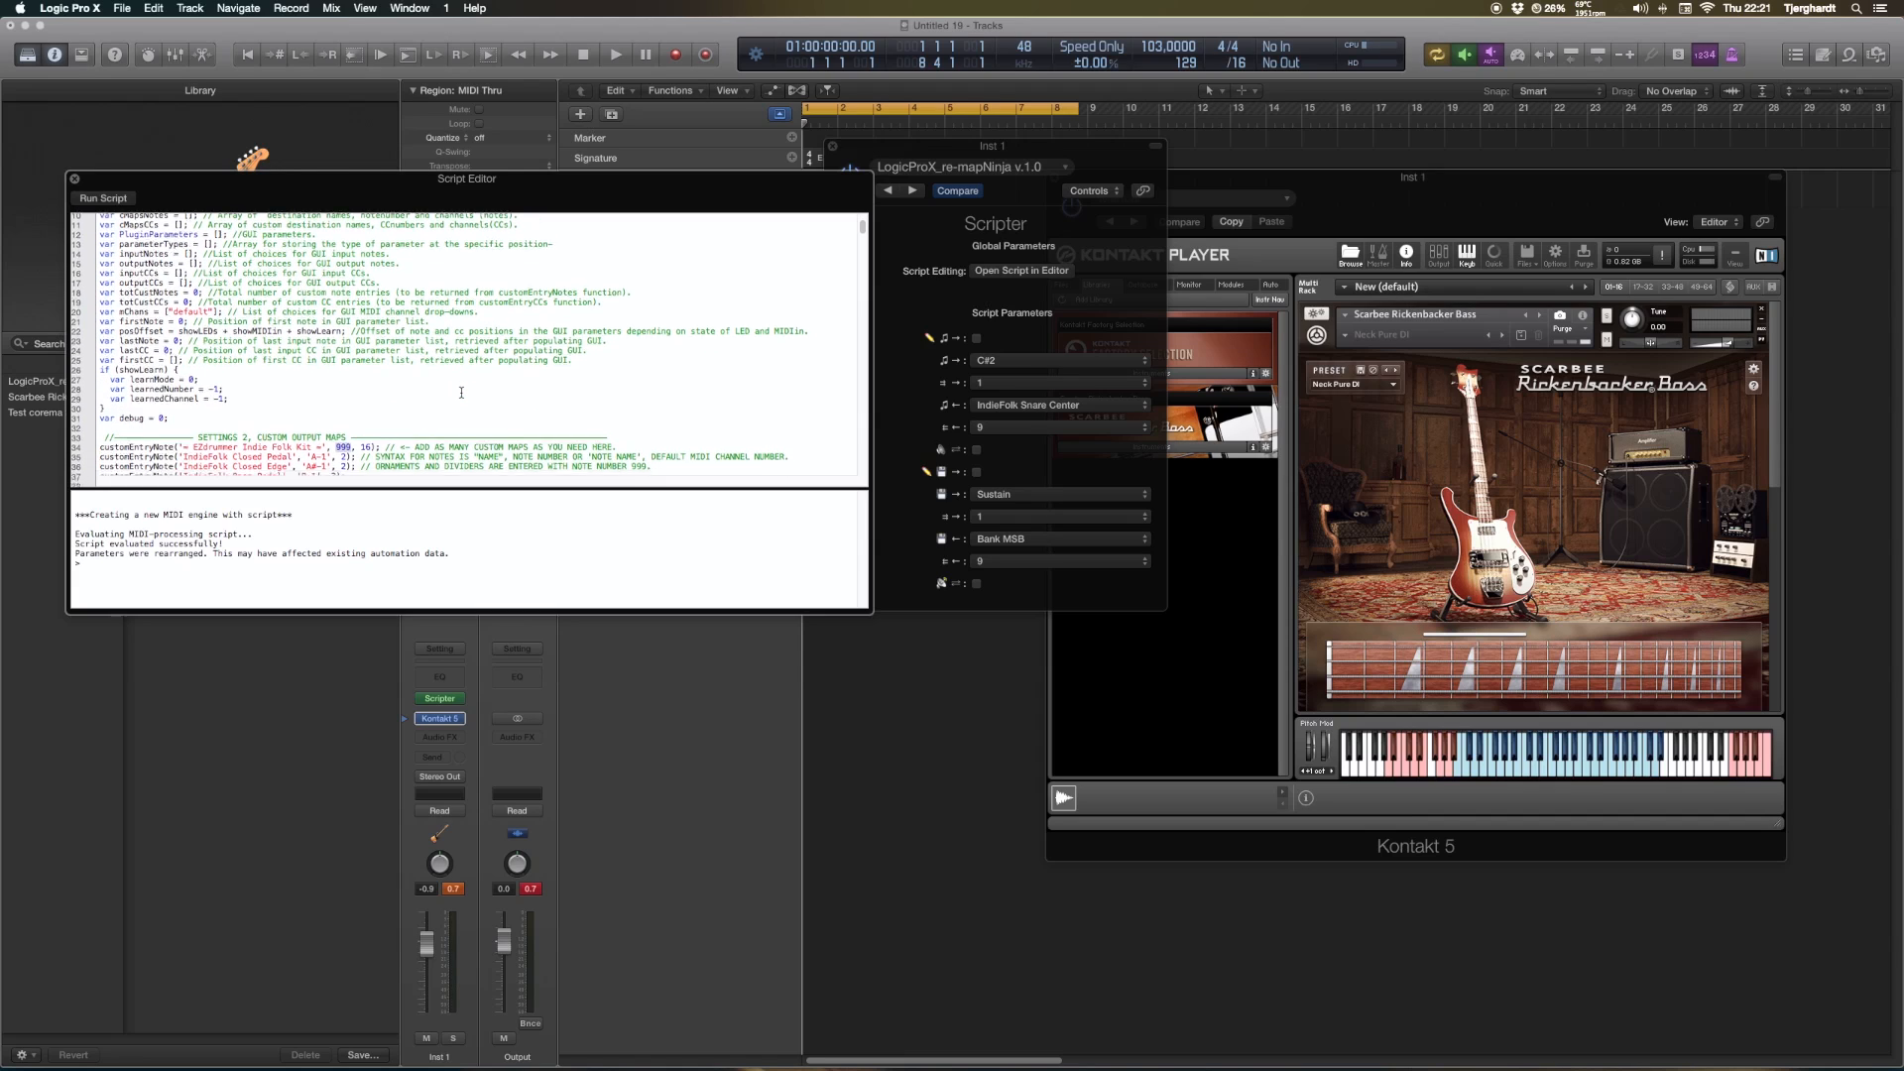
pyautogui.scroll(-4, 461, 392)
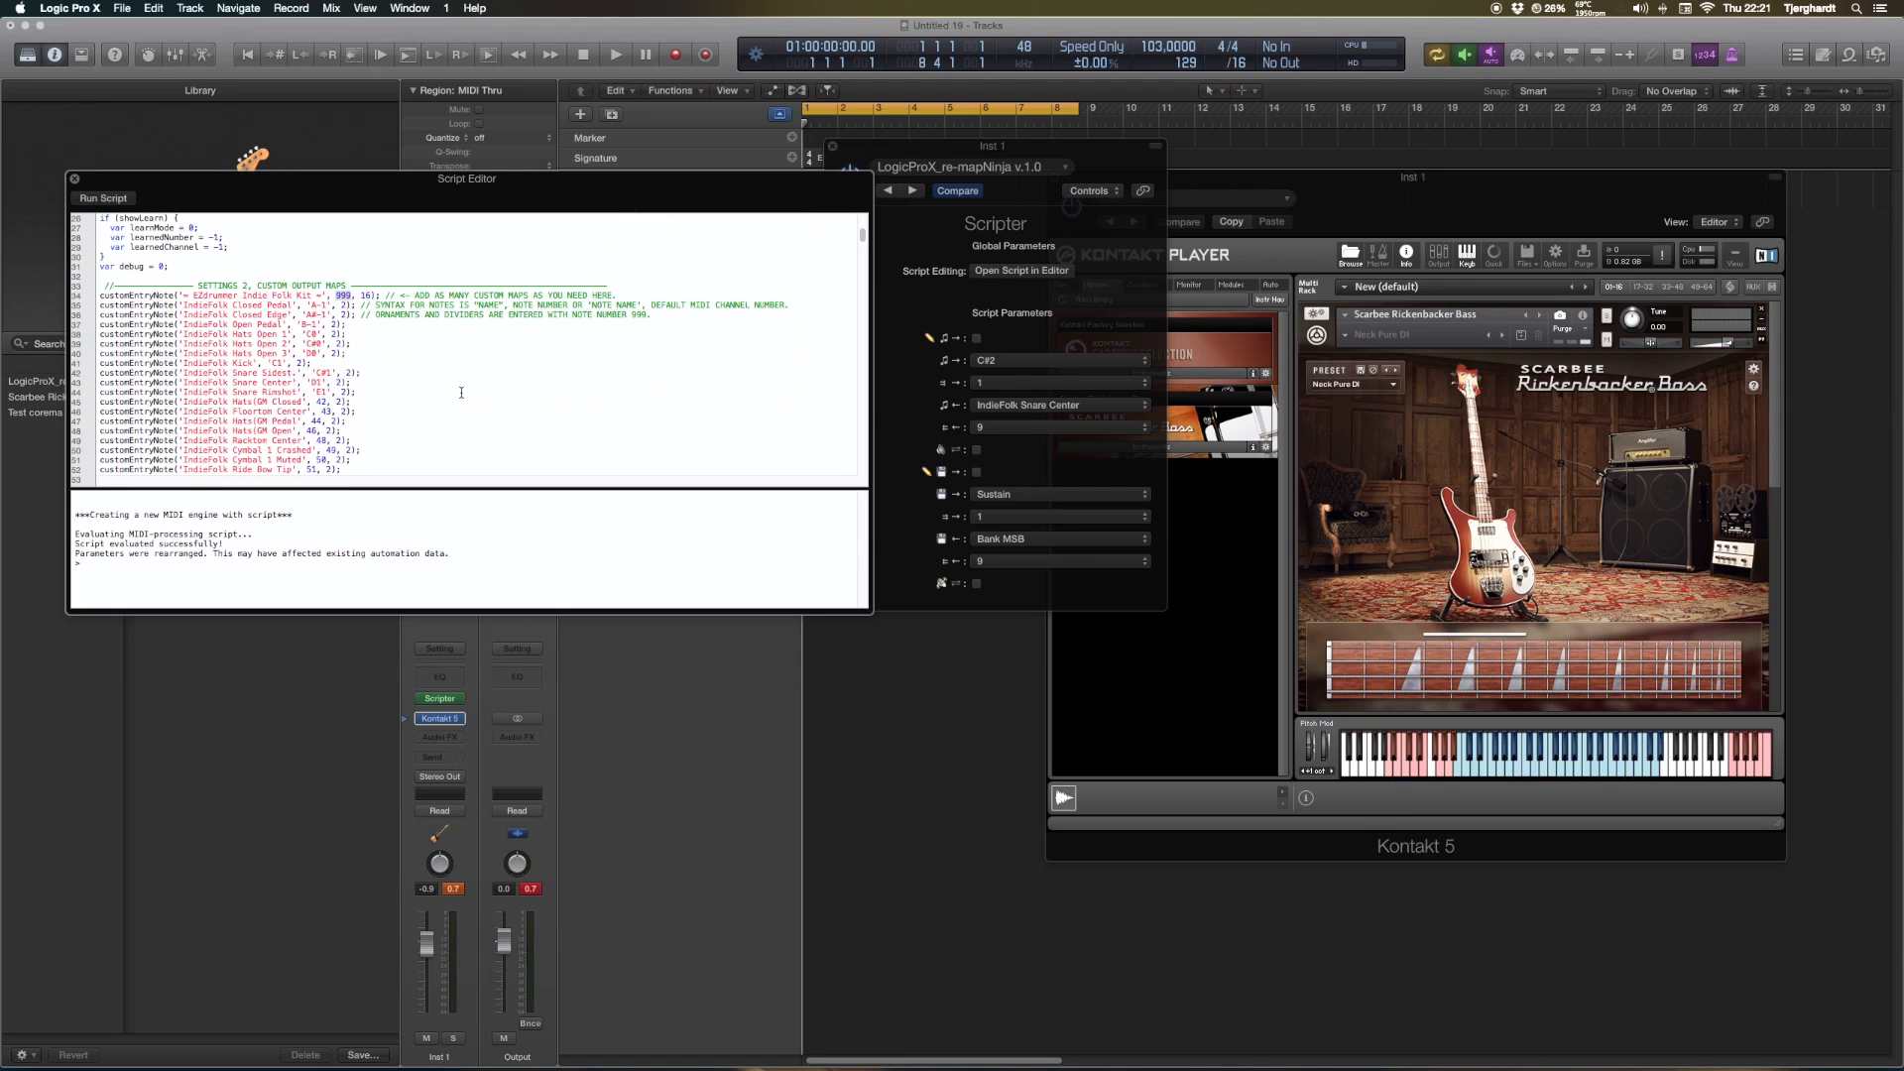
pyautogui.scroll(5, 461, 393)
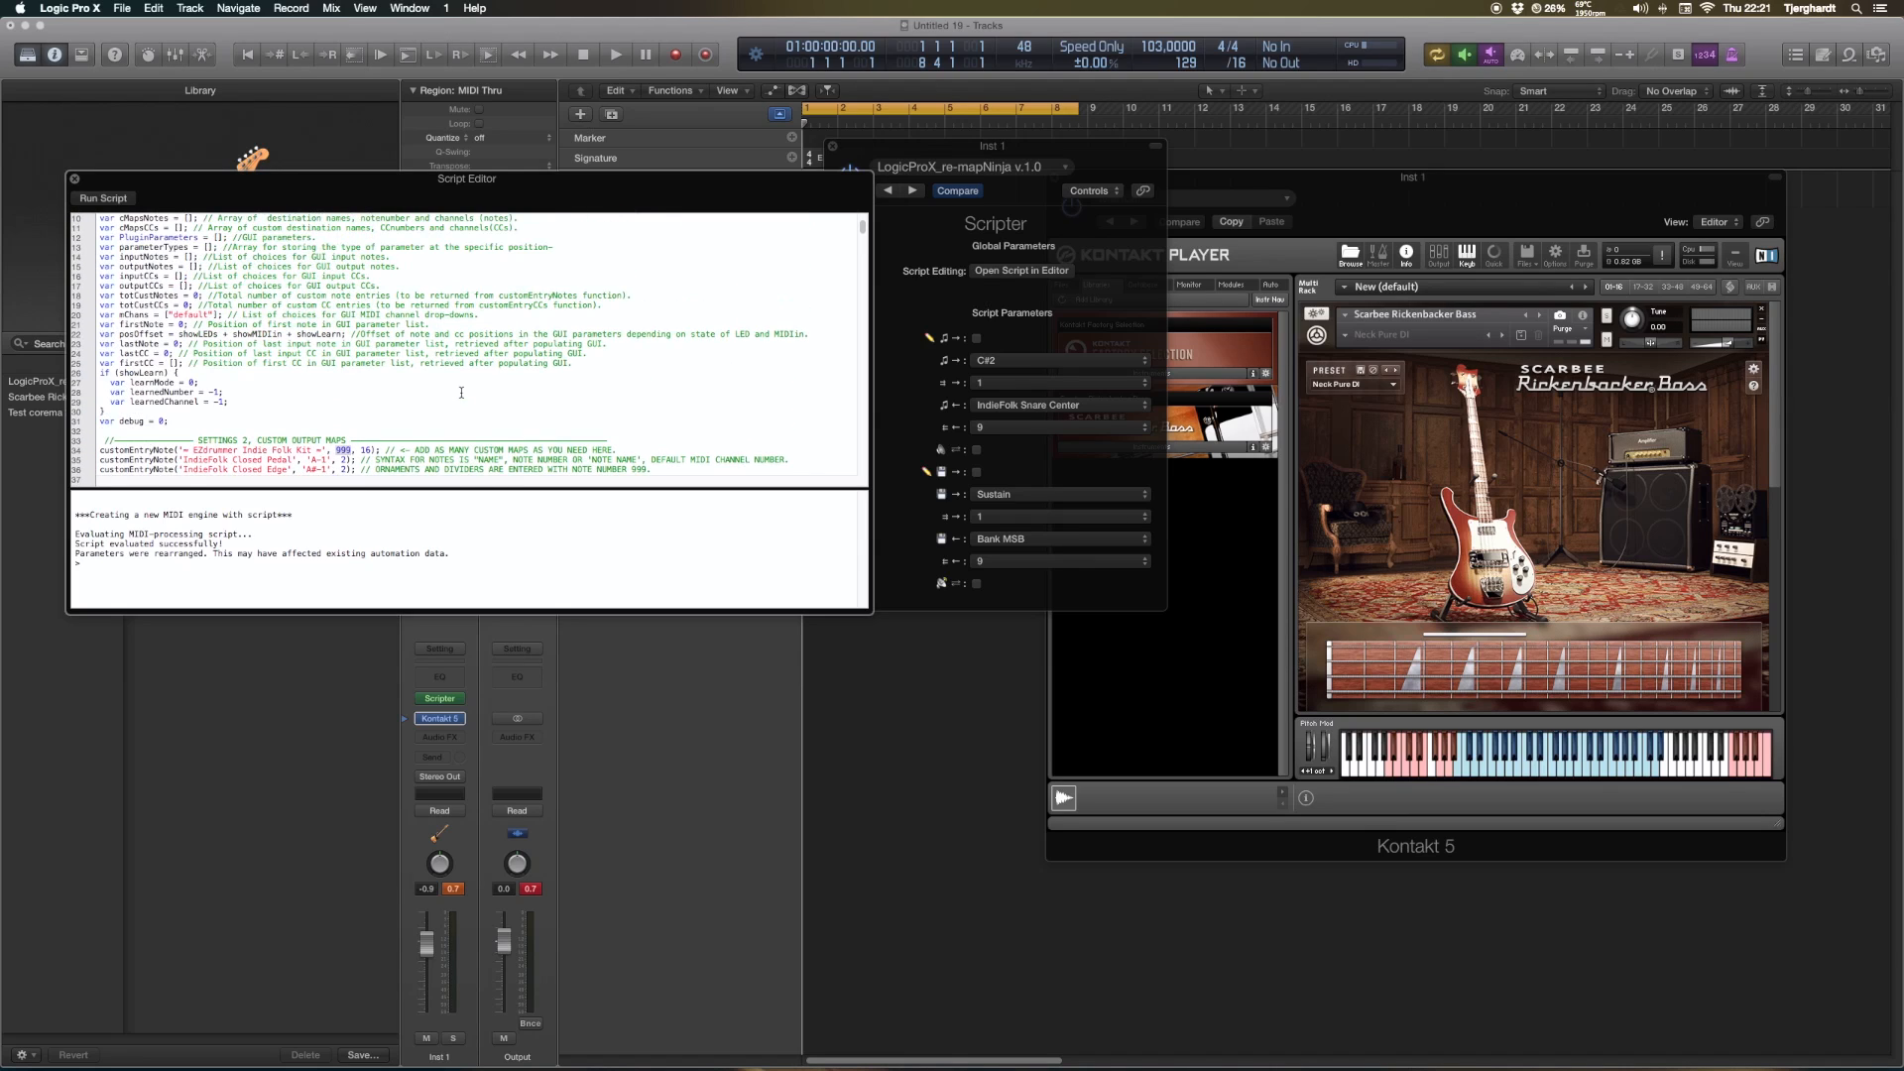
pyautogui.scroll(3, 461, 393)
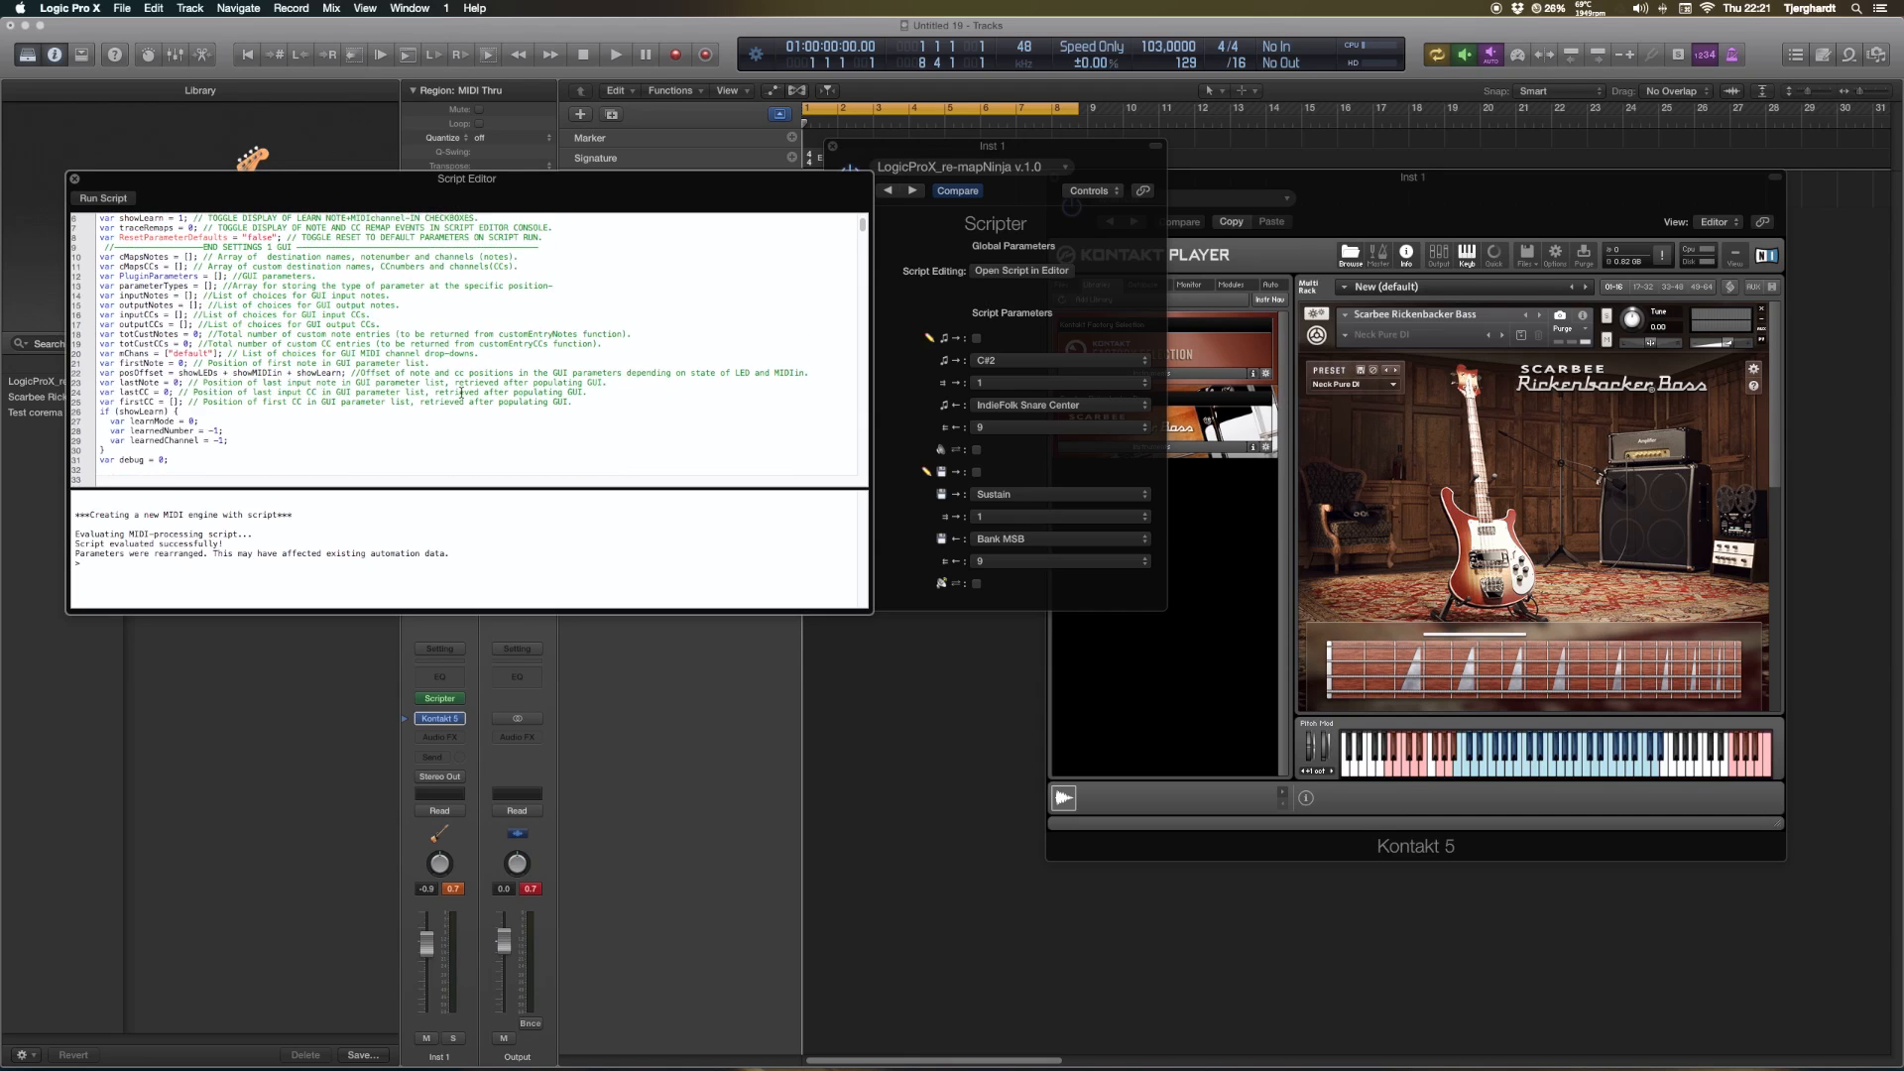
pyautogui.scroll(-6, 461, 393)
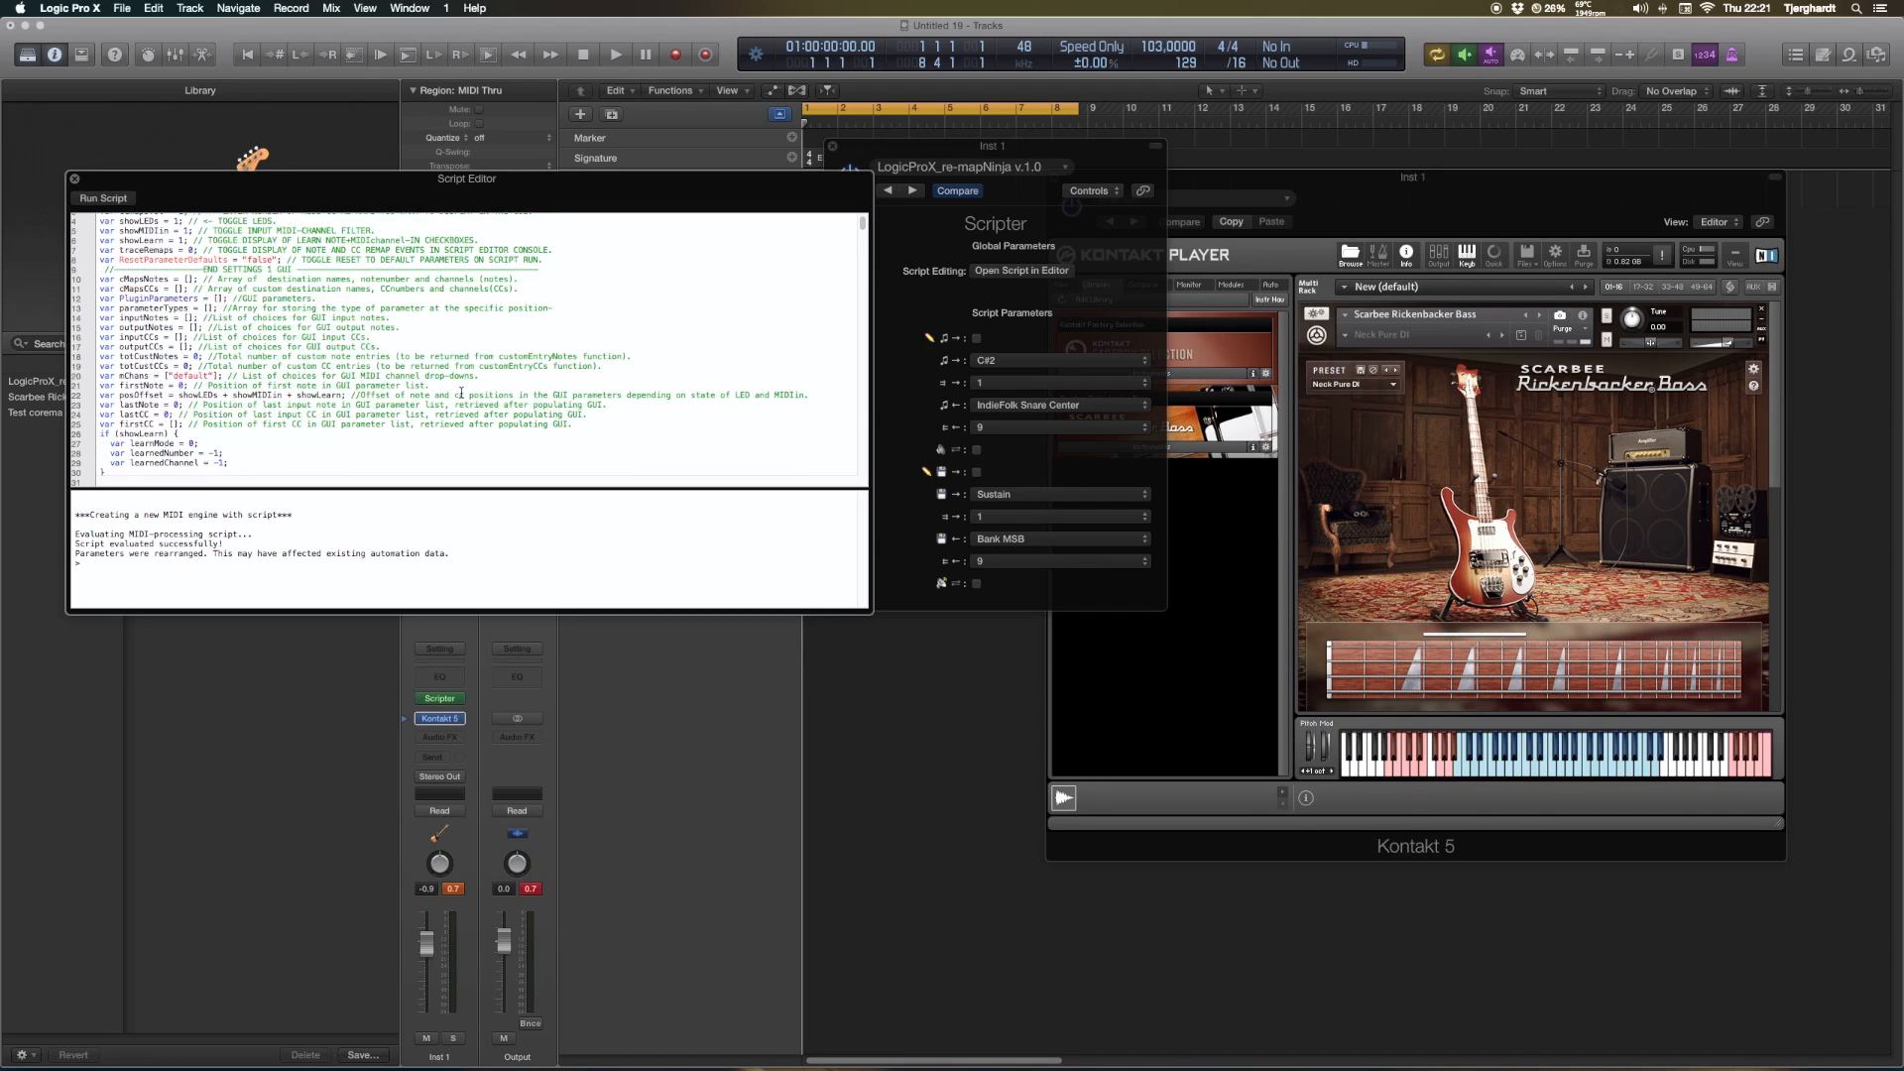
pyautogui.scroll(-5, 461, 393)
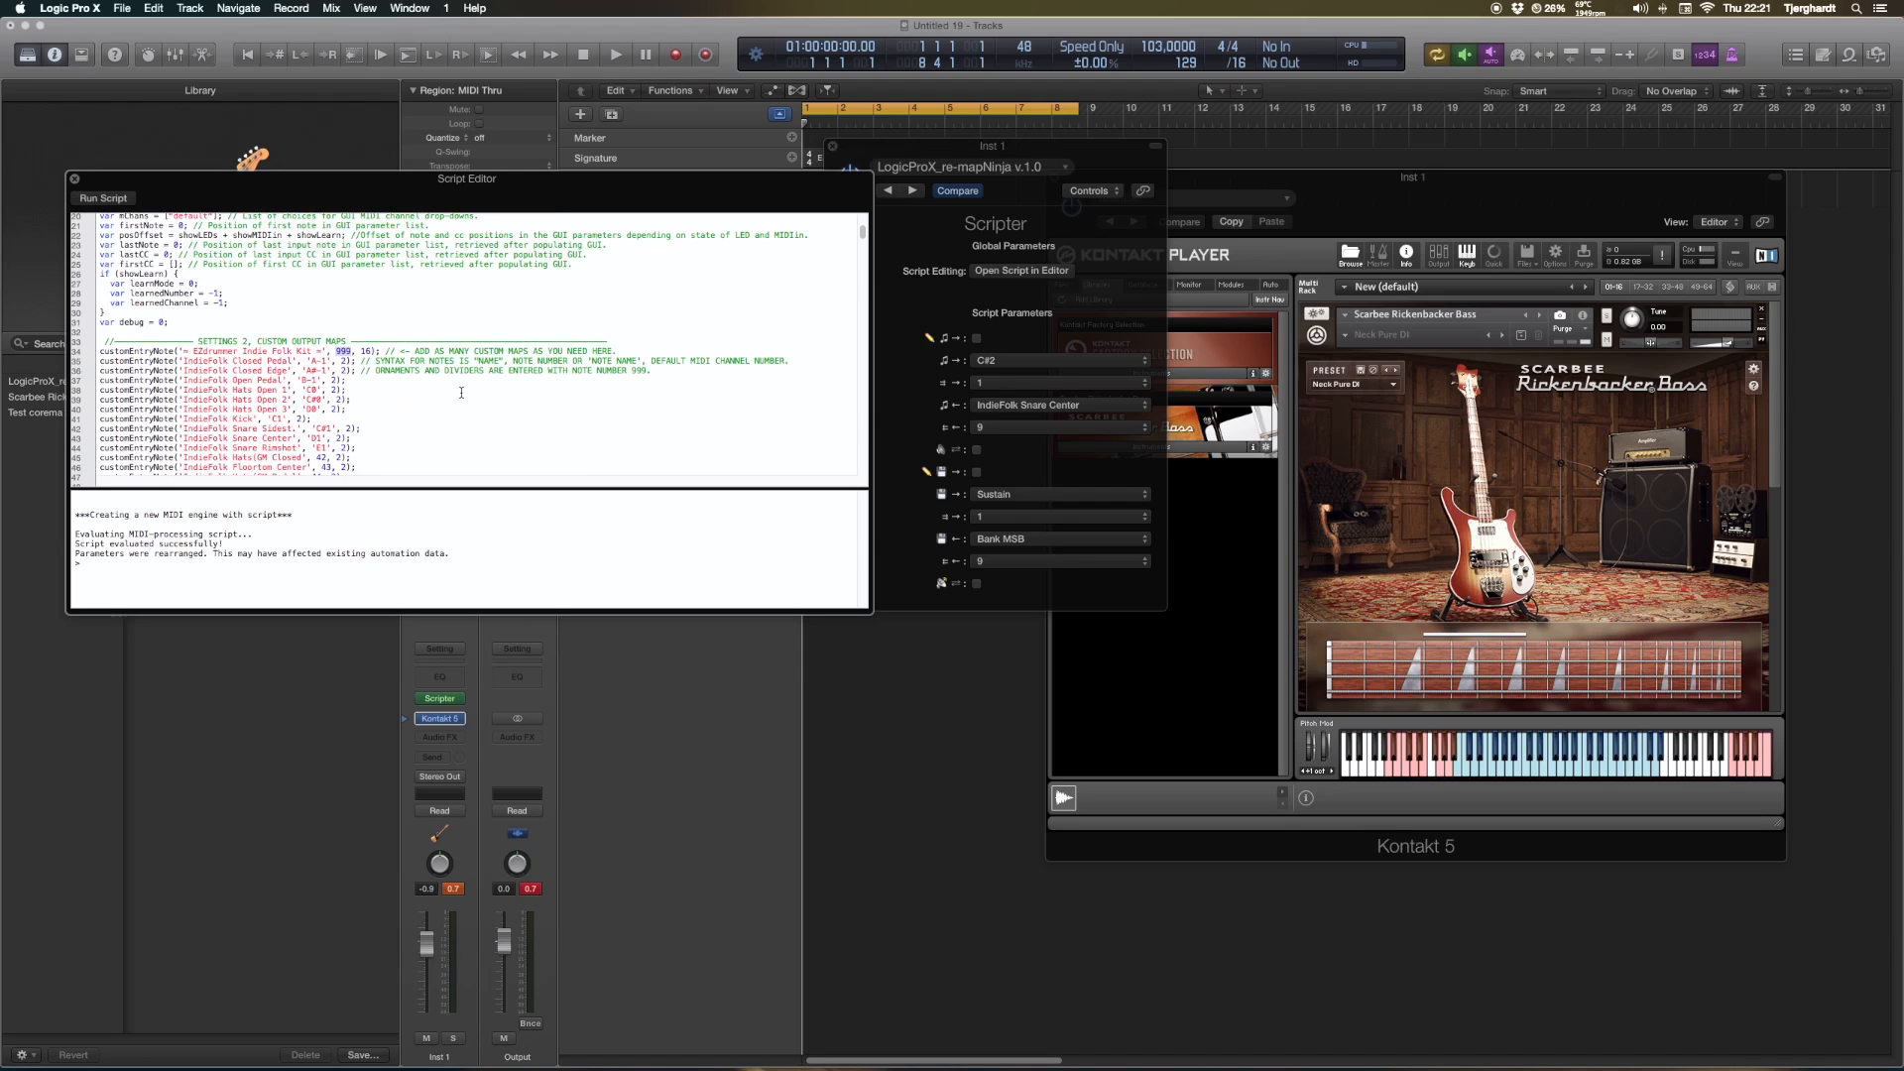
pyautogui.scroll(6, 461, 392)
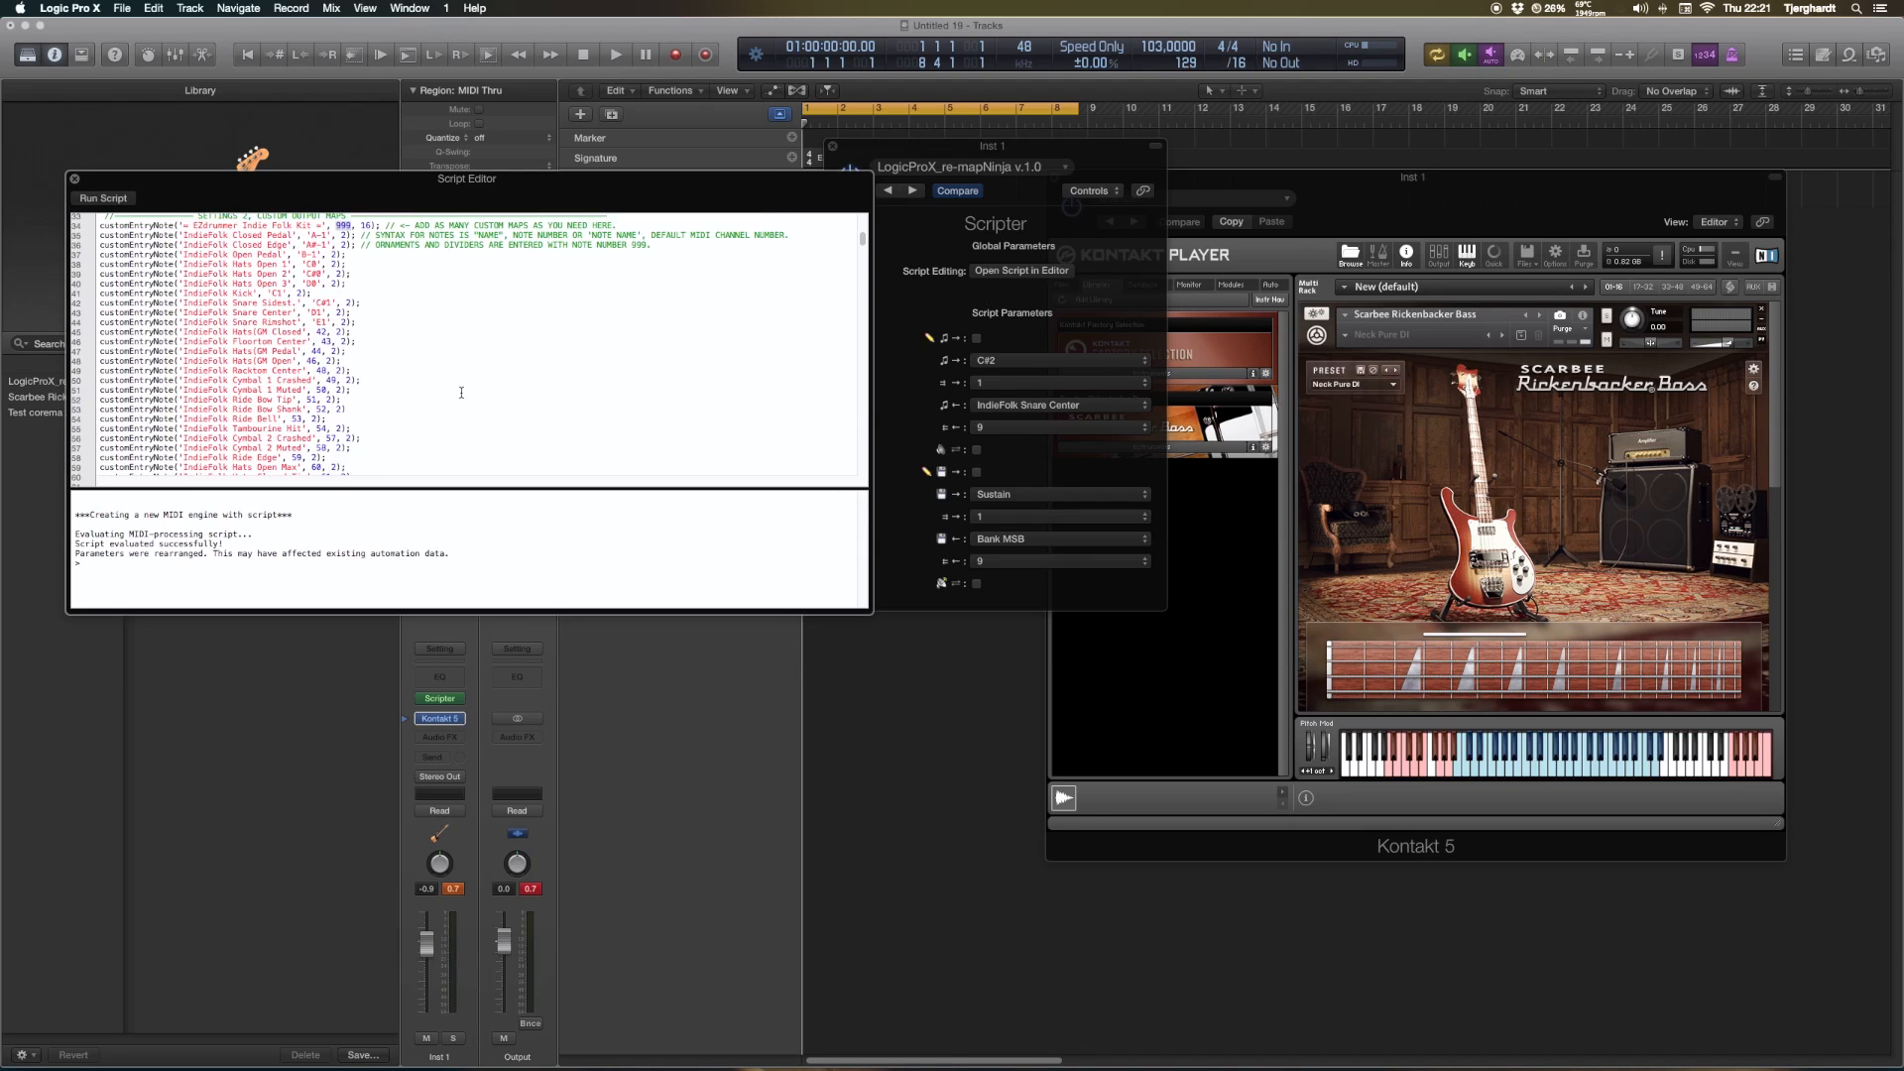
pyautogui.scroll(2, 461, 393)
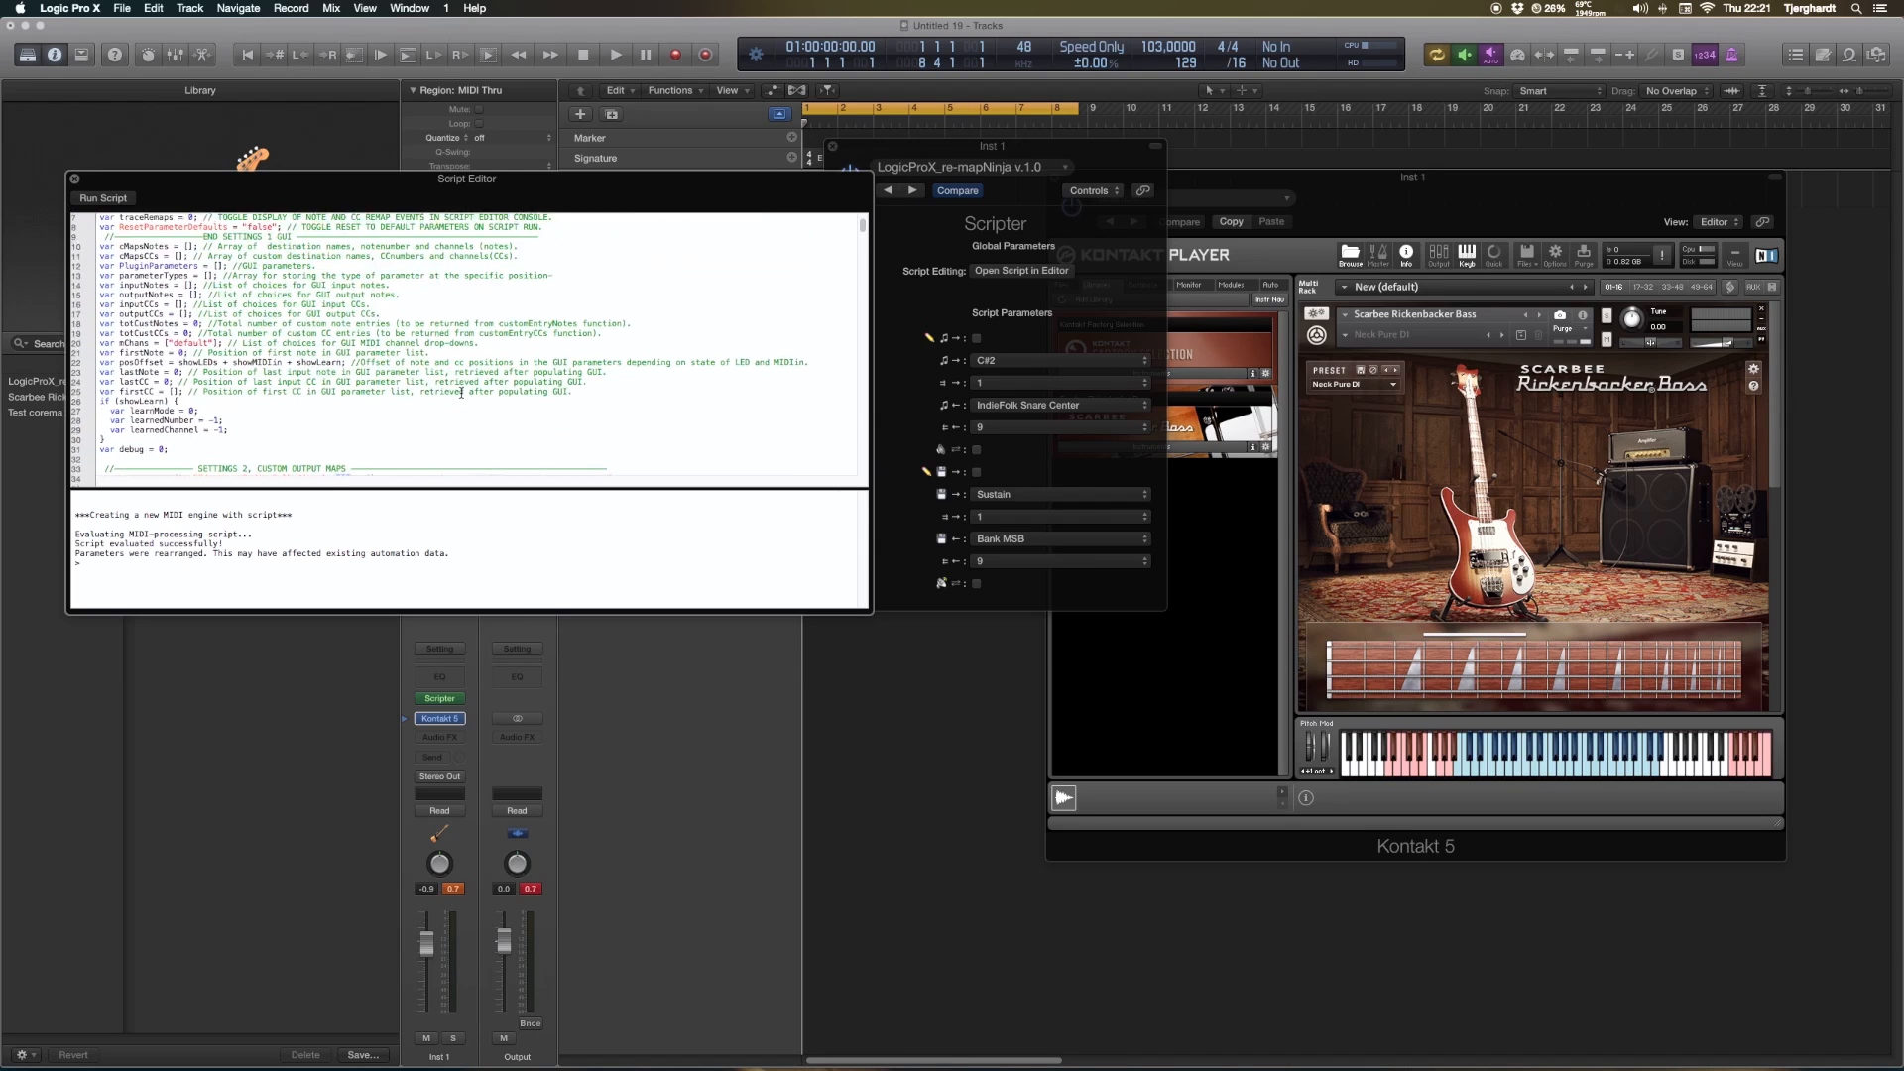
pyautogui.scroll(2, 461, 392)
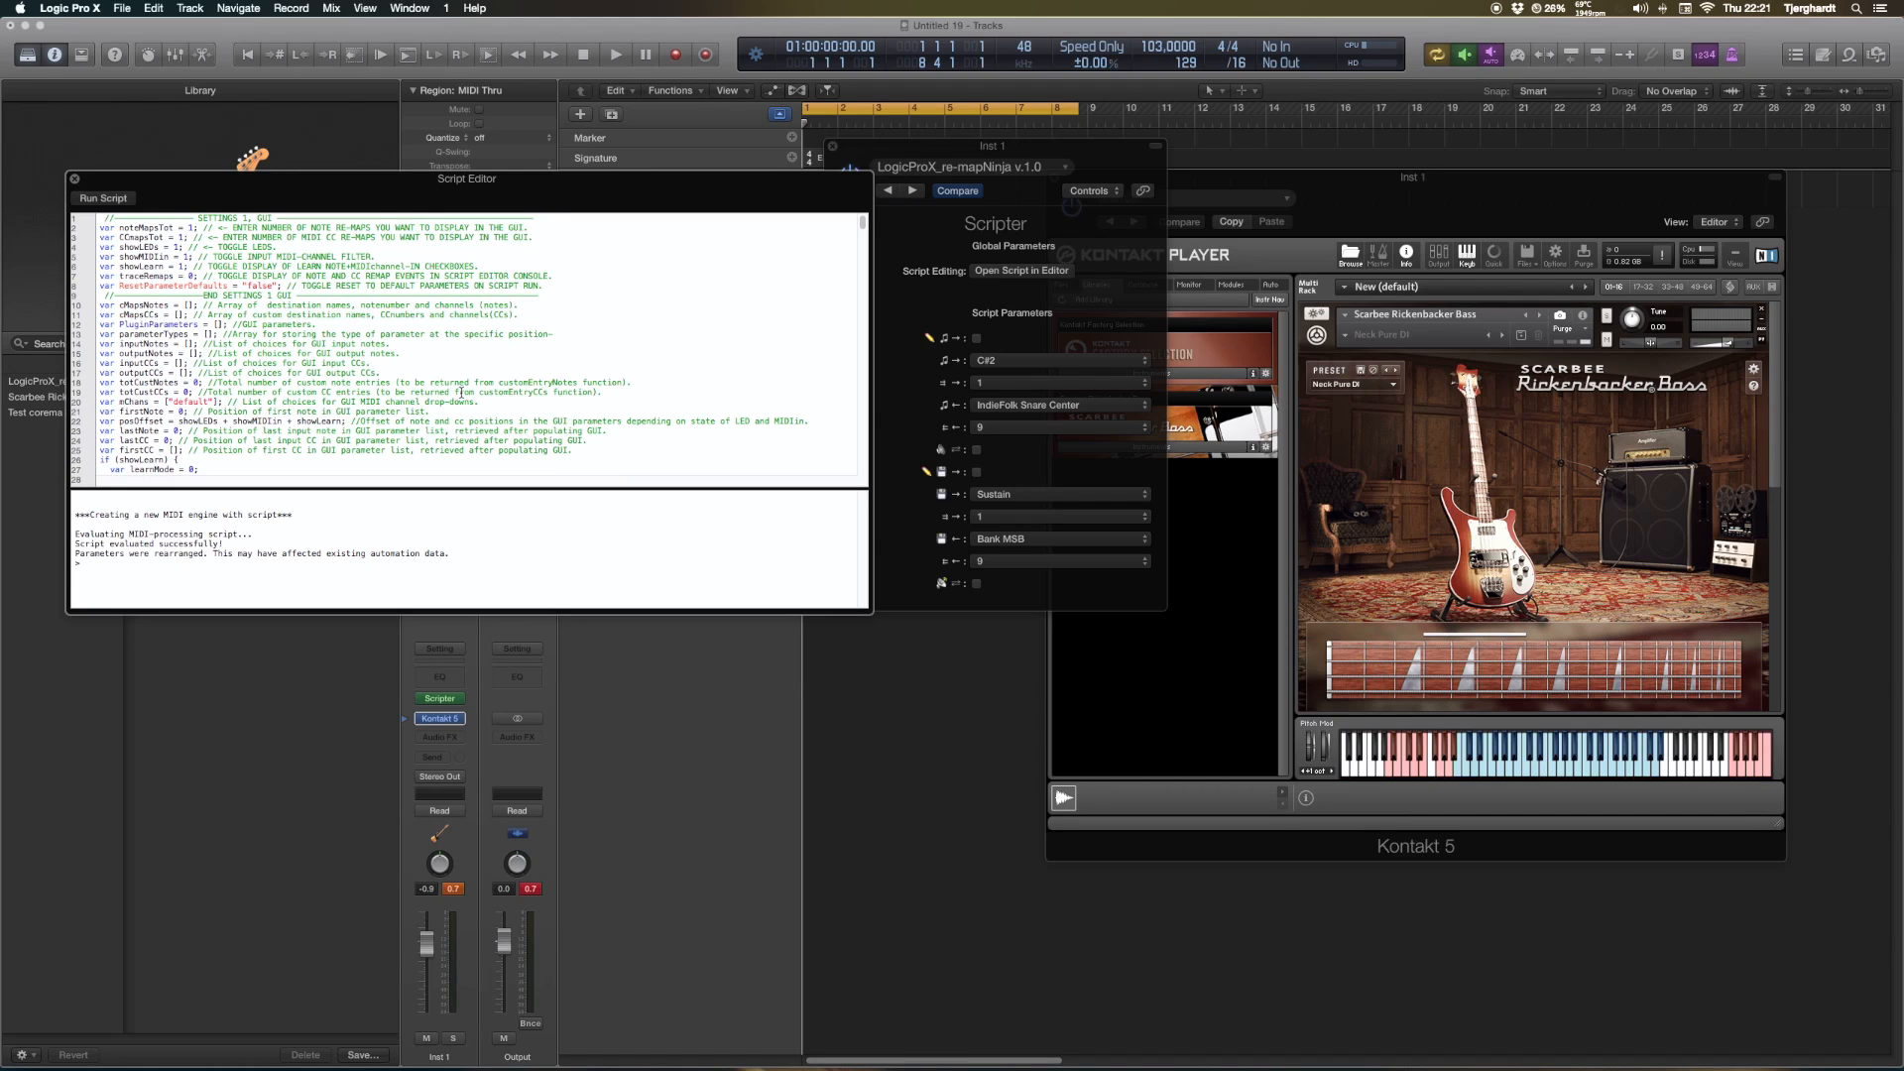
# Close the Script Editor and move the Scripter window clear of the Kontakt Player window
pyautogui.click(76, 180)
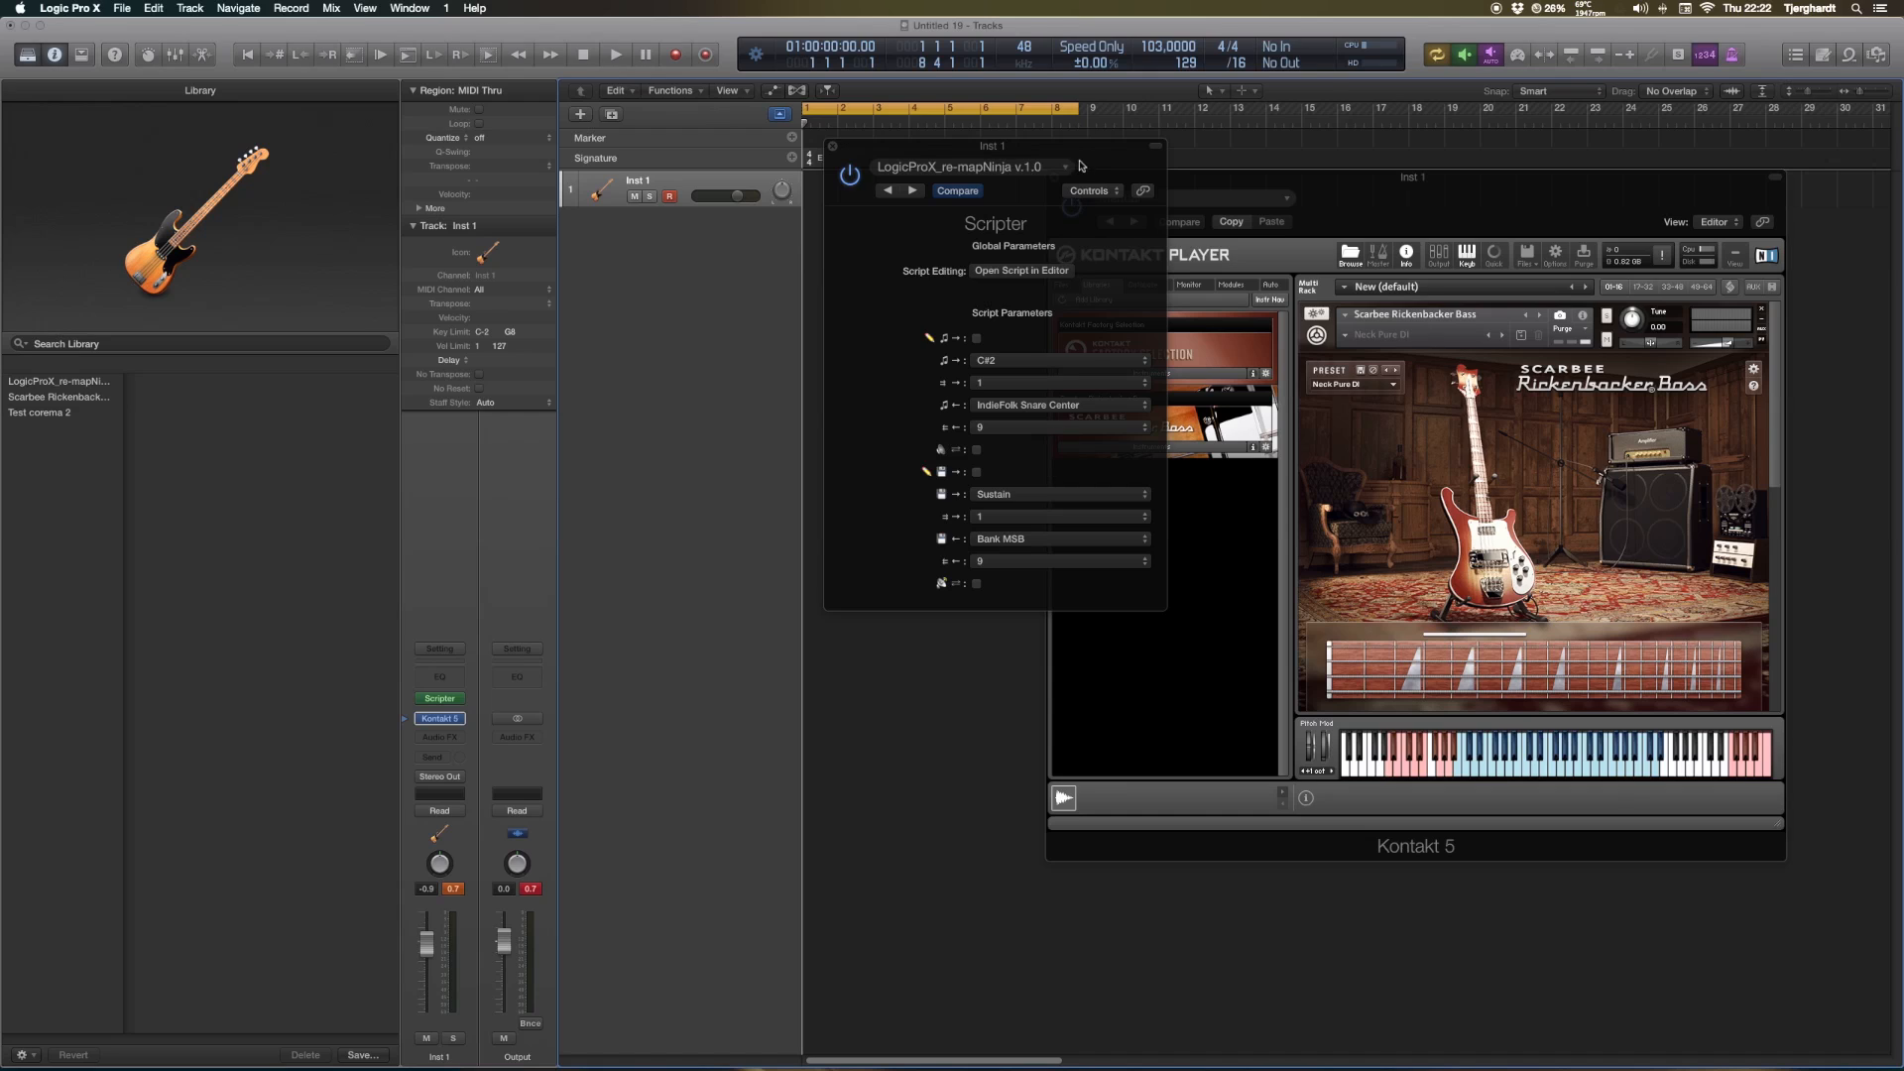
pyautogui.moveTo(1071, 167); pyautogui.dragTo(869, 180)
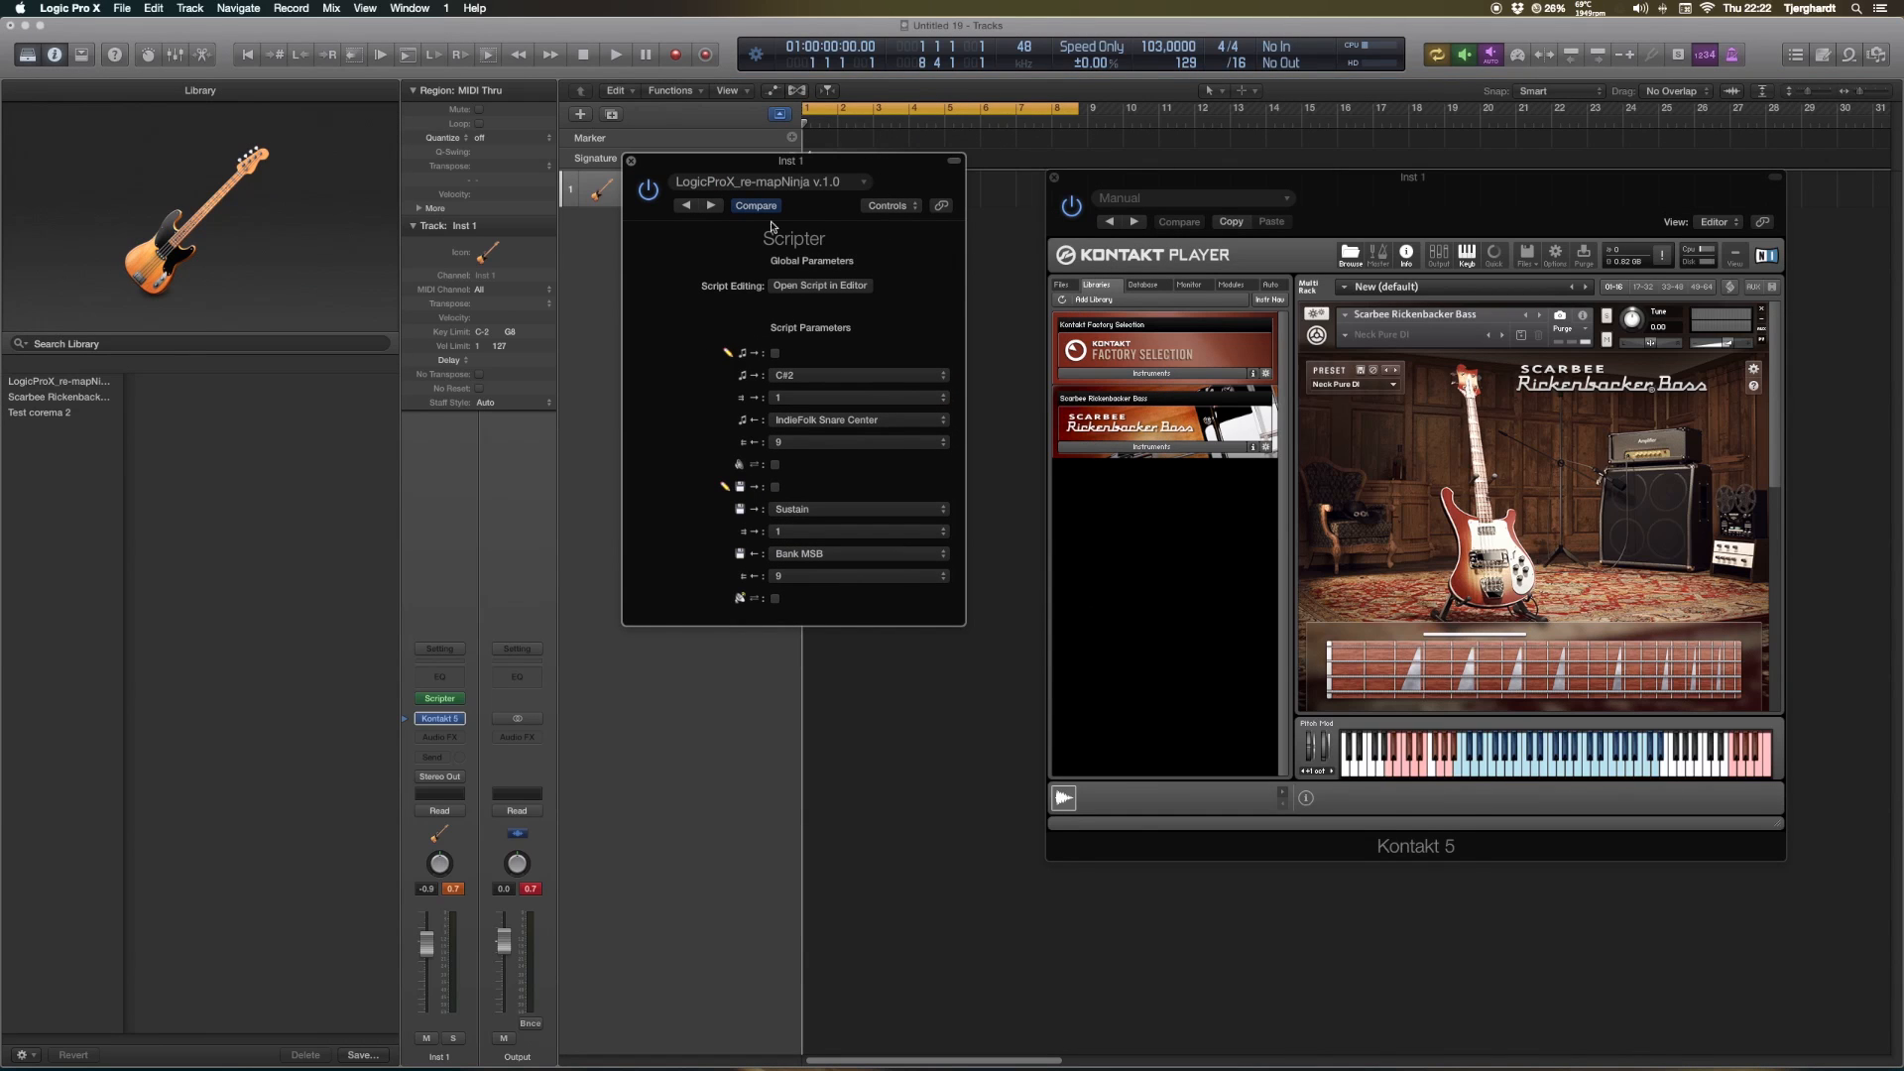